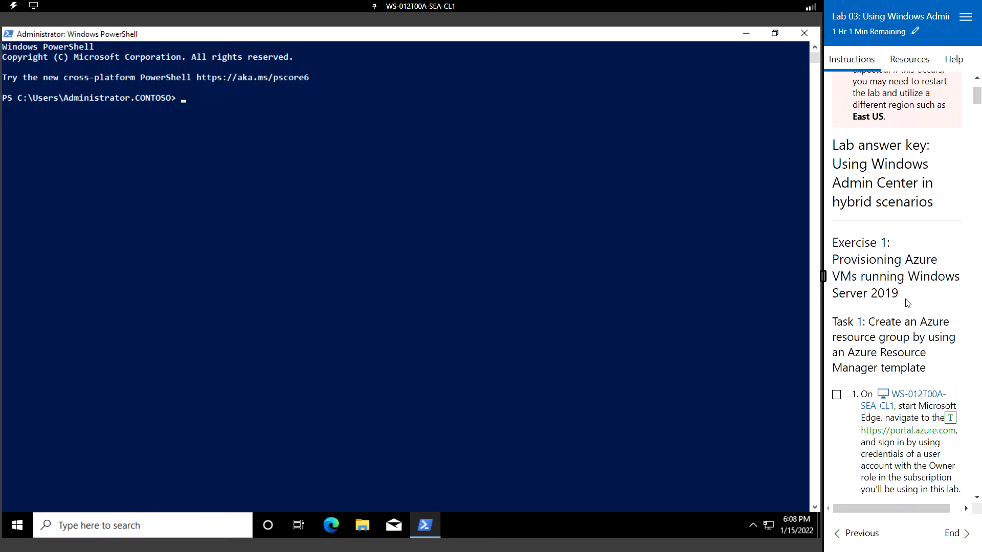
# Open Microsoft Edge and go to portal.azure.com.
pyautogui.scroll(-3, 904, 275)
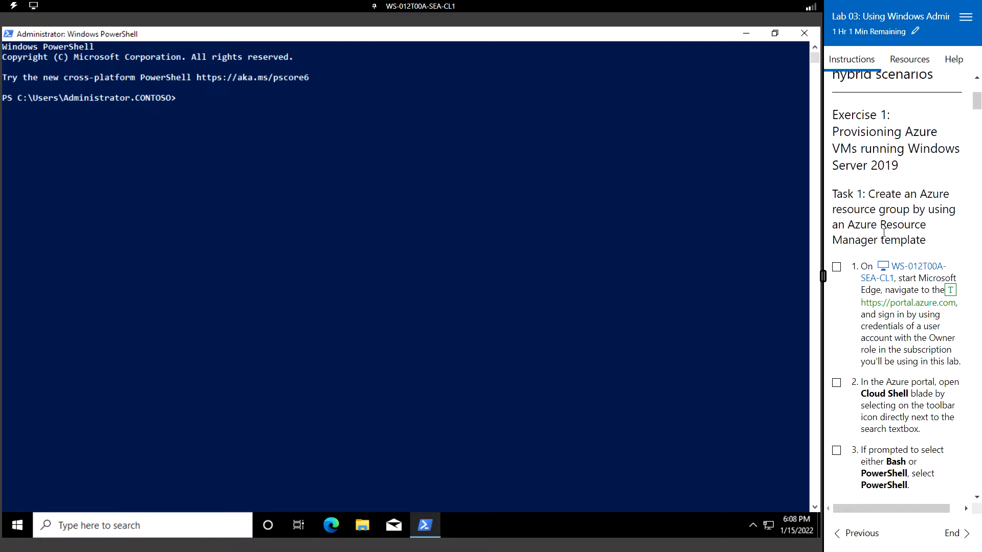
pyautogui.scroll(-1, 898, 247)
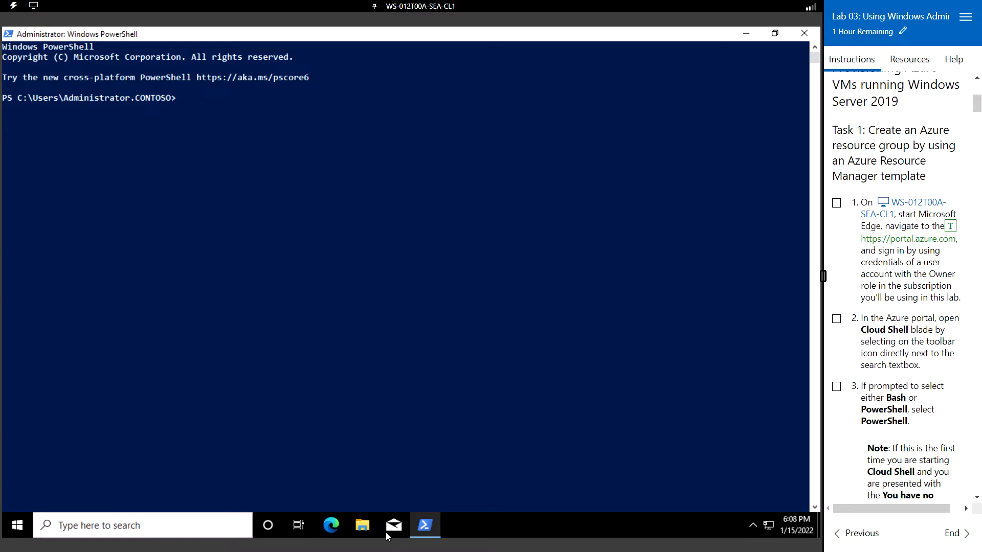
pyautogui.click(337, 534)
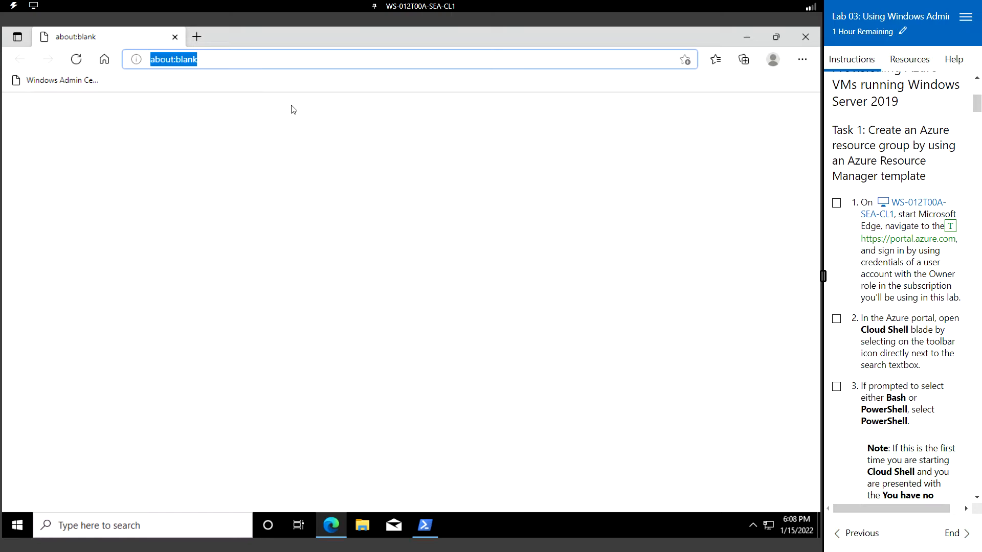
pyautogui.write('portal')
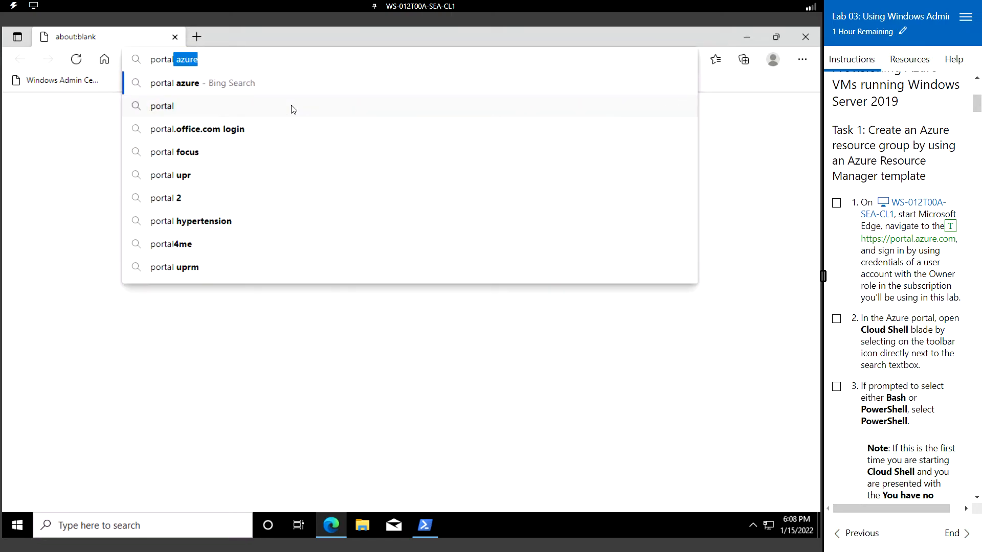
pyautogui.write('.azure.com')
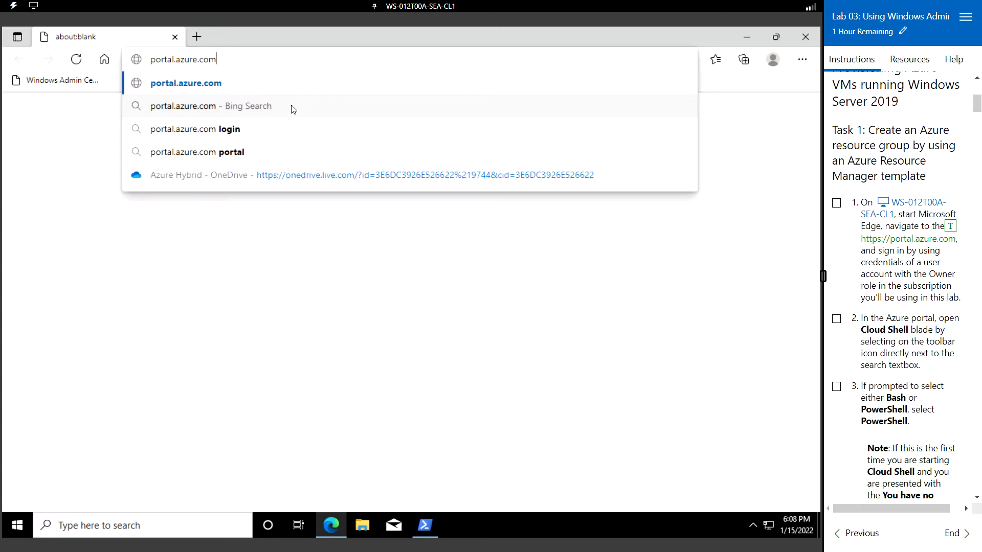
pyautogui.press('Return')
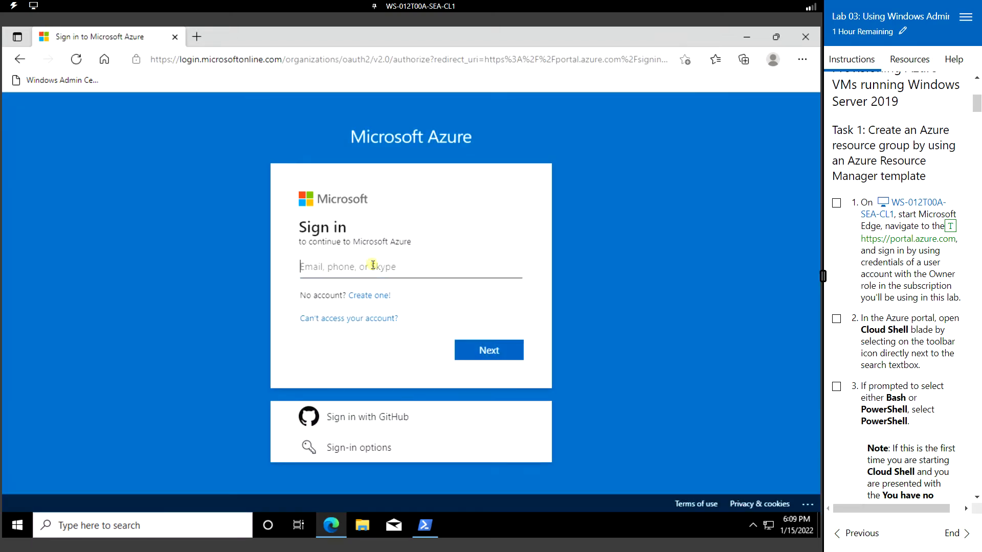
# Sign in with the account e-mail and password, choosing to stay signed in.
pyautogui.press('Return')
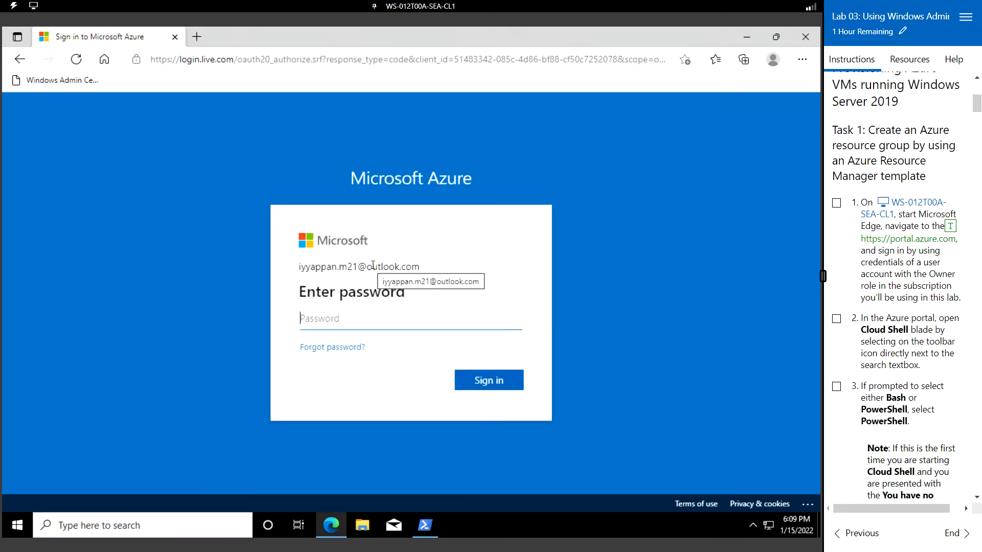
pyautogui.write('•')
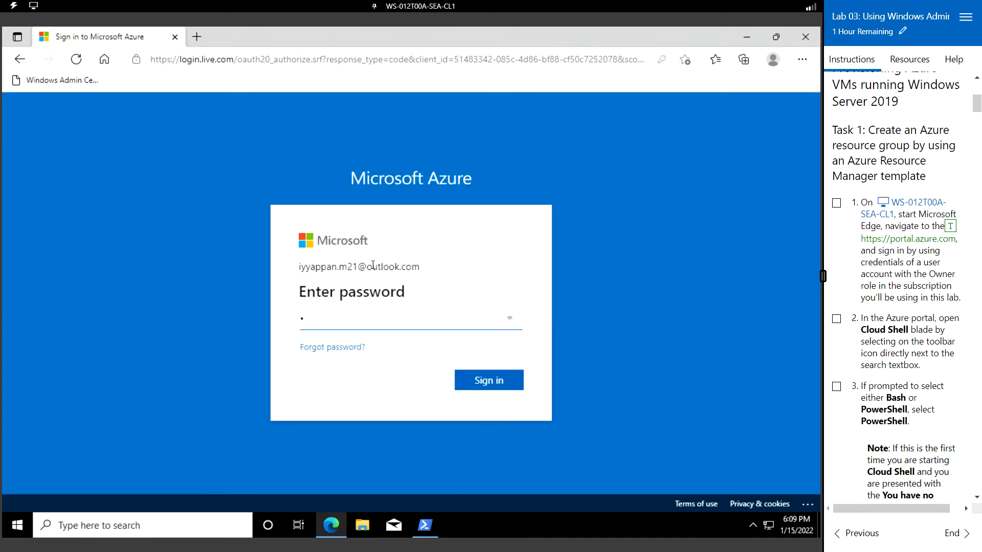
pyautogui.write('••••••••••••')
pyautogui.press('Return')
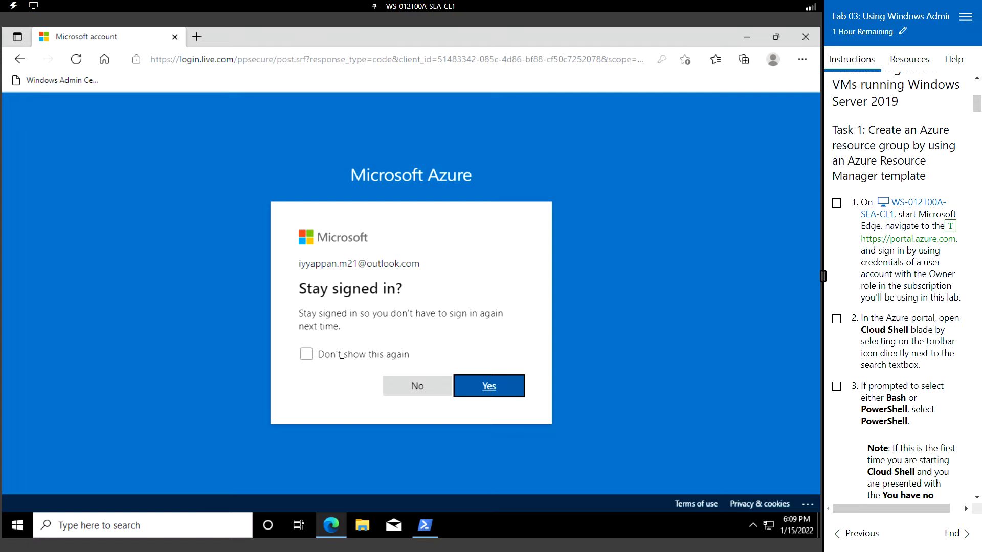
pyautogui.click(501, 391)
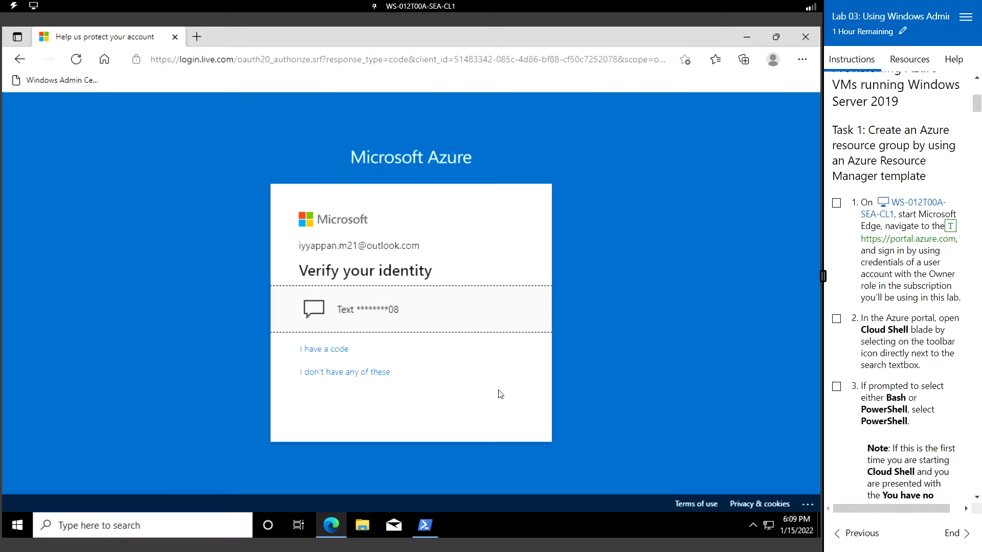
# Verify identity by text message, entering the phone's last four digits and the received code.
pyautogui.click(375, 315)
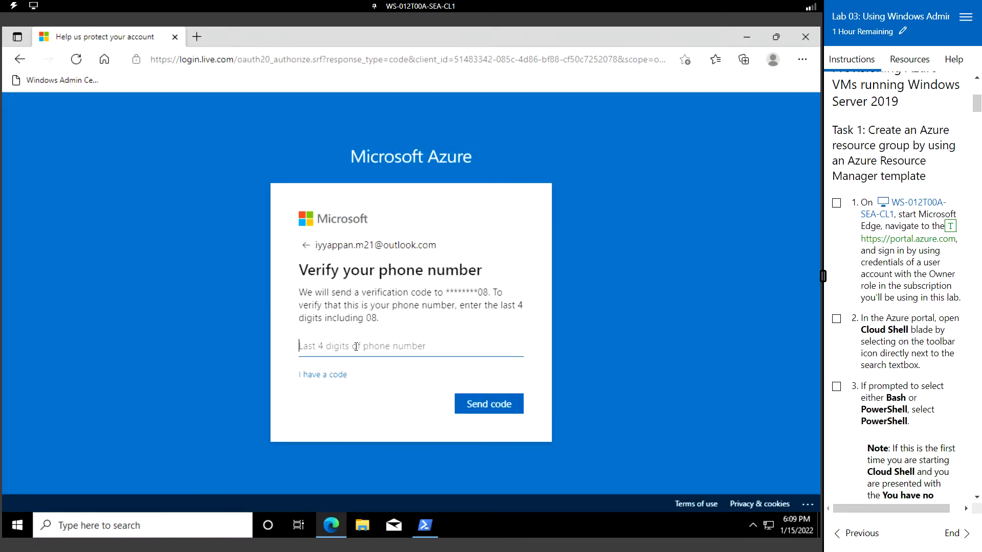
pyautogui.press('Return')
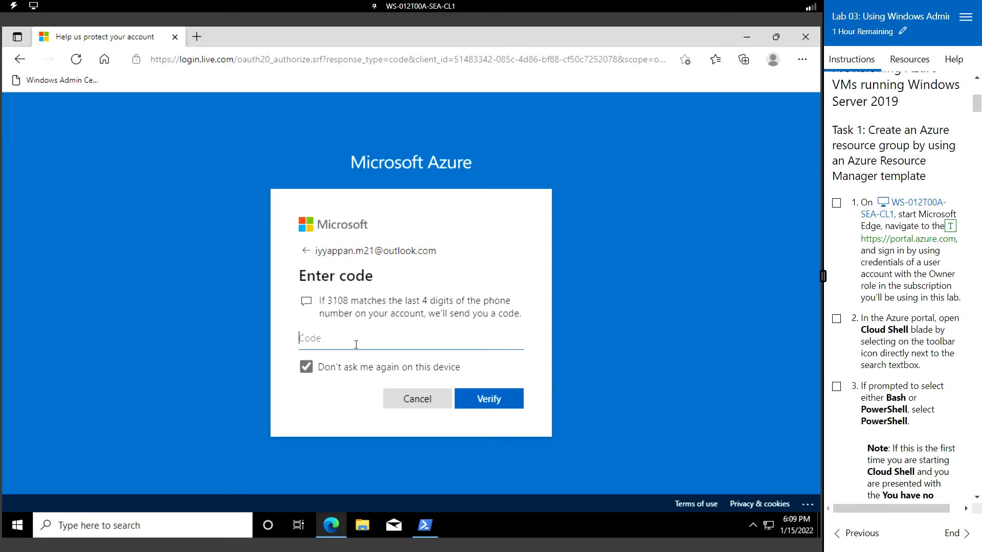
pyautogui.press('Return')
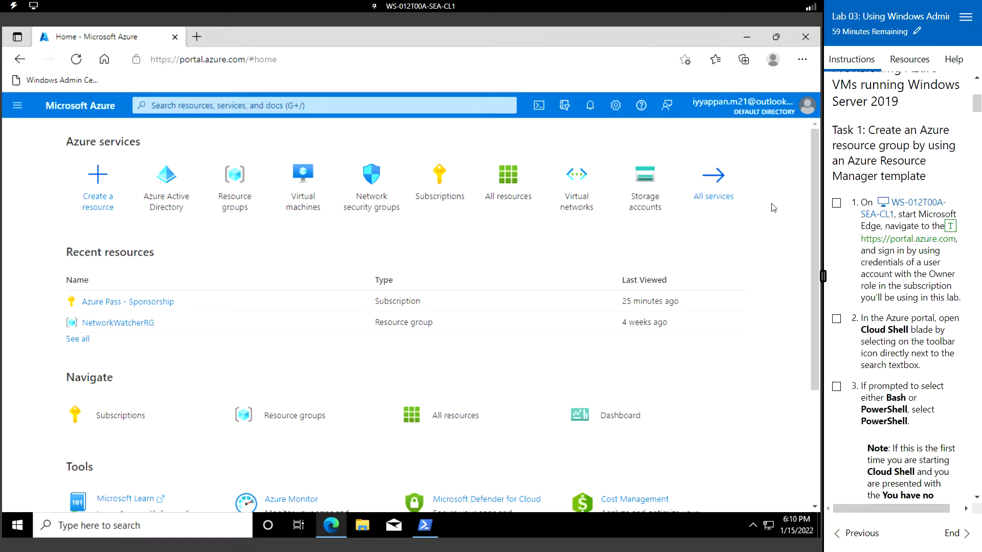
# Start a PowerShell Cloud Shell session from the portal toolbar and clear its terminal.
pyautogui.click(539, 109)
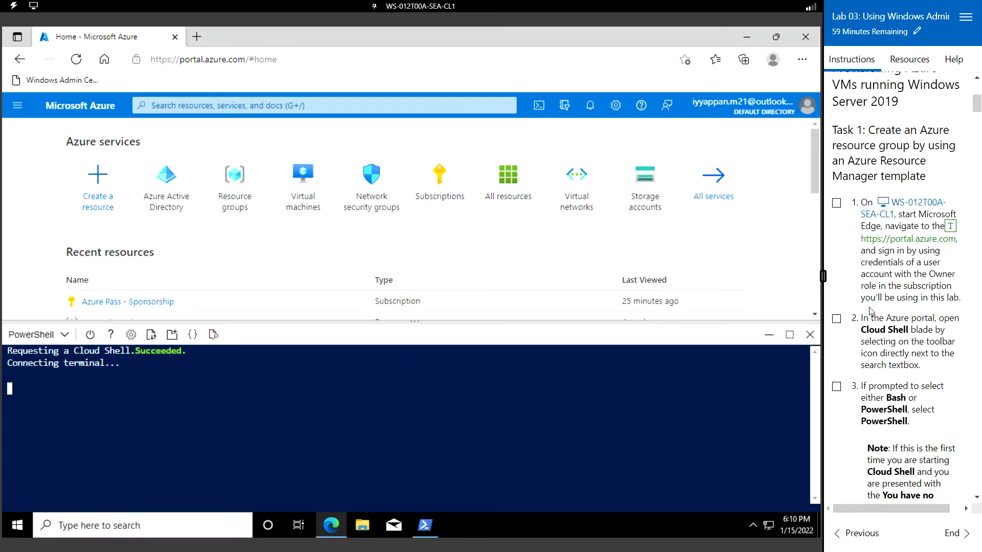
pyautogui.scroll(-5, 888, 298)
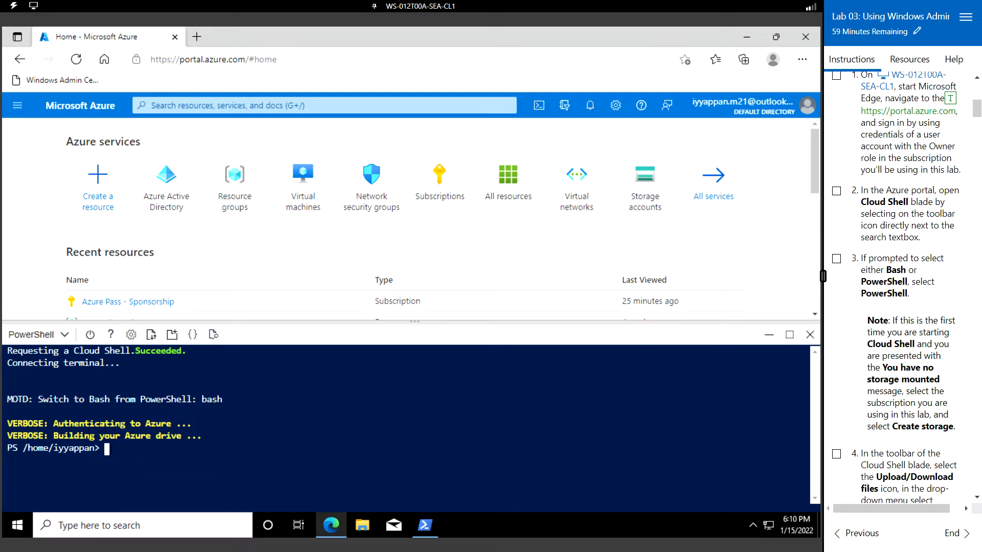
pyautogui.write('clear')
pyautogui.press('Return')
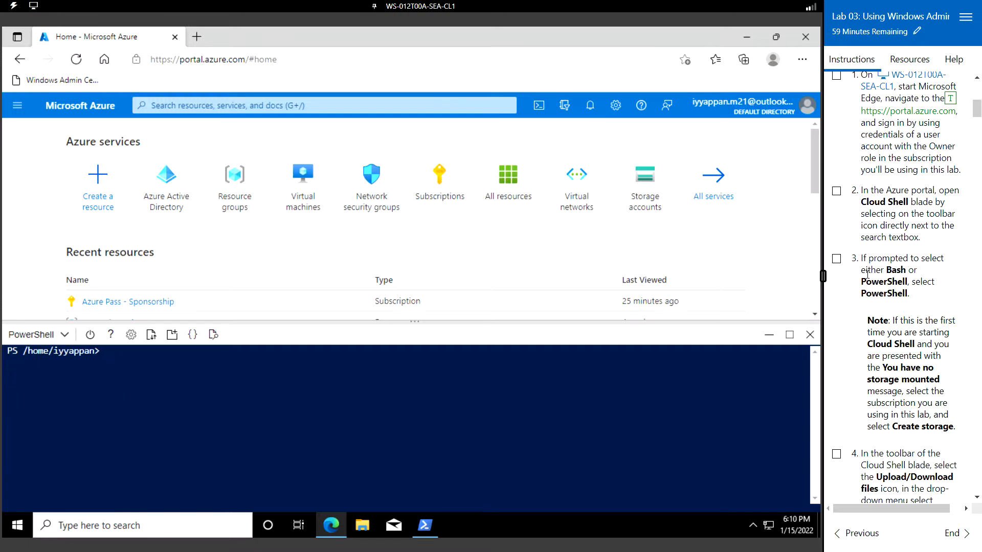
pyautogui.scroll(-3, 866, 283)
pyautogui.scroll(-2, 865, 283)
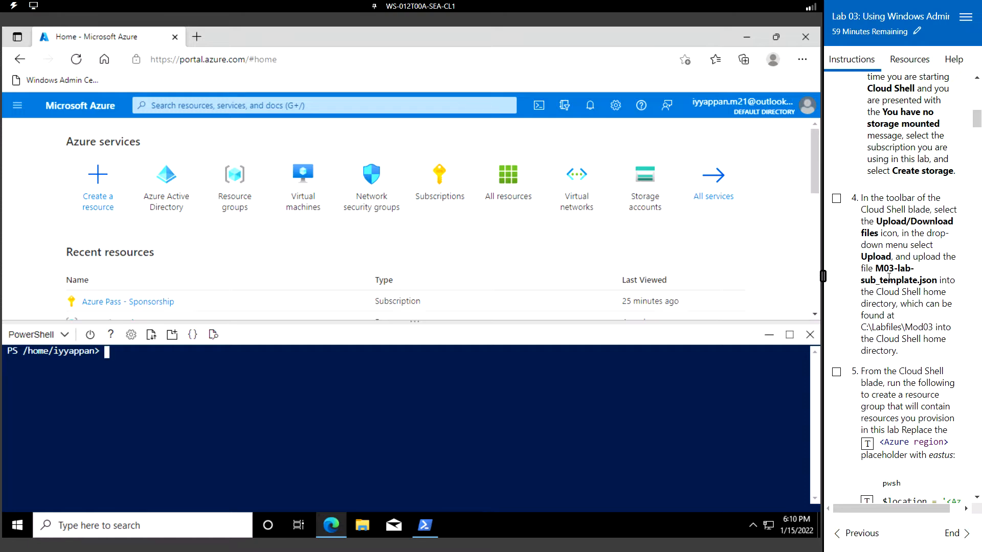
pyautogui.click(151, 335)
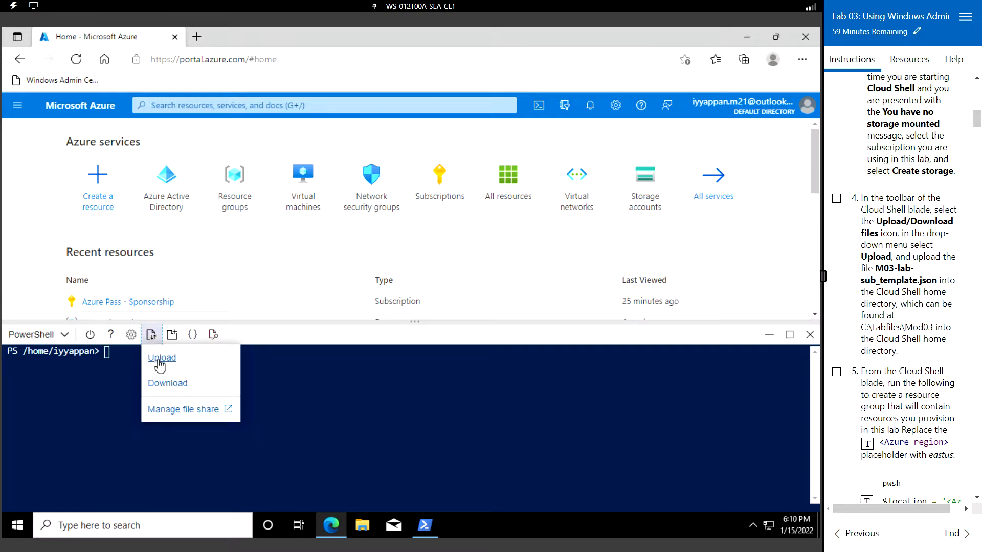
# Upload M03-lab-sub_template.json from the Mod03 folder and dismiss the completion notice.
pyautogui.click(159, 362)
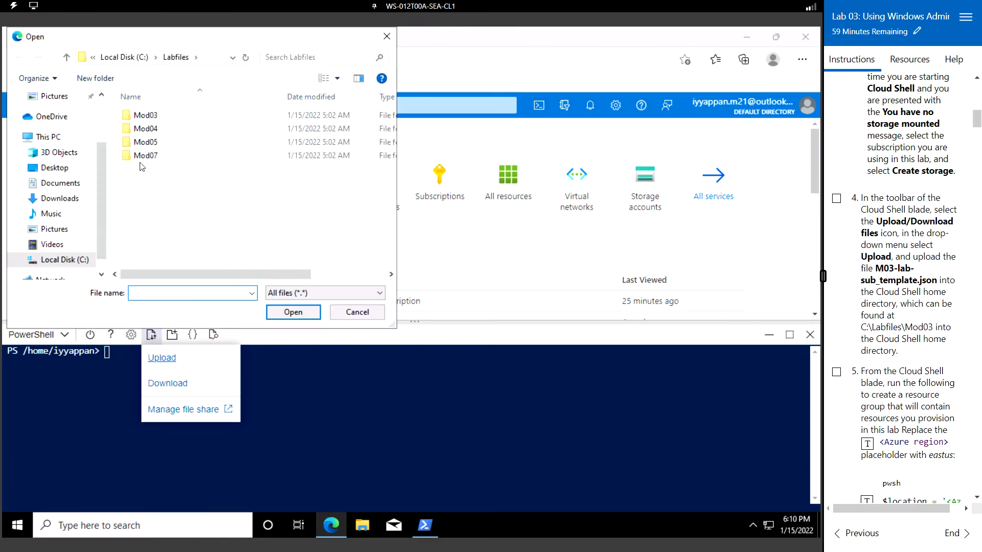
pyautogui.doubleClick(153, 116)
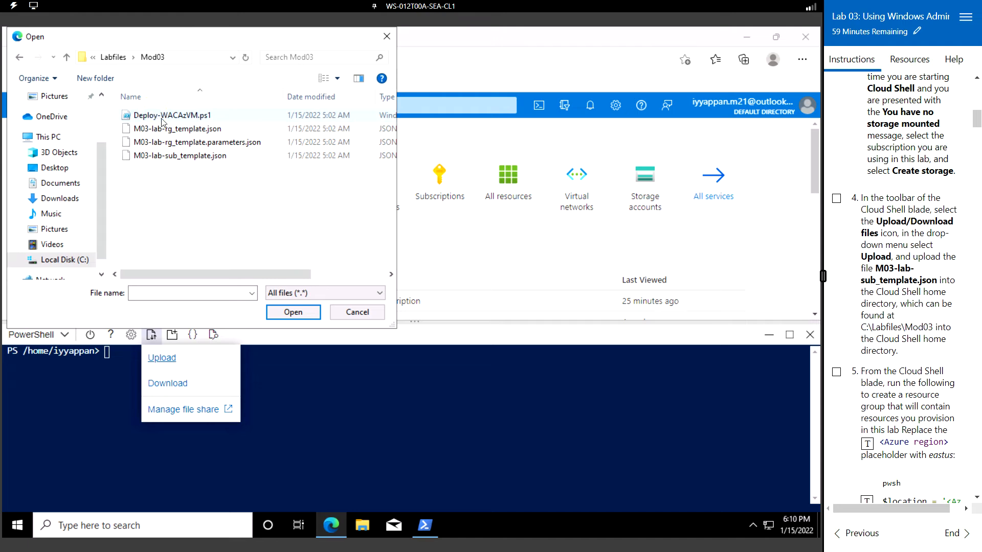
pyautogui.click(174, 155)
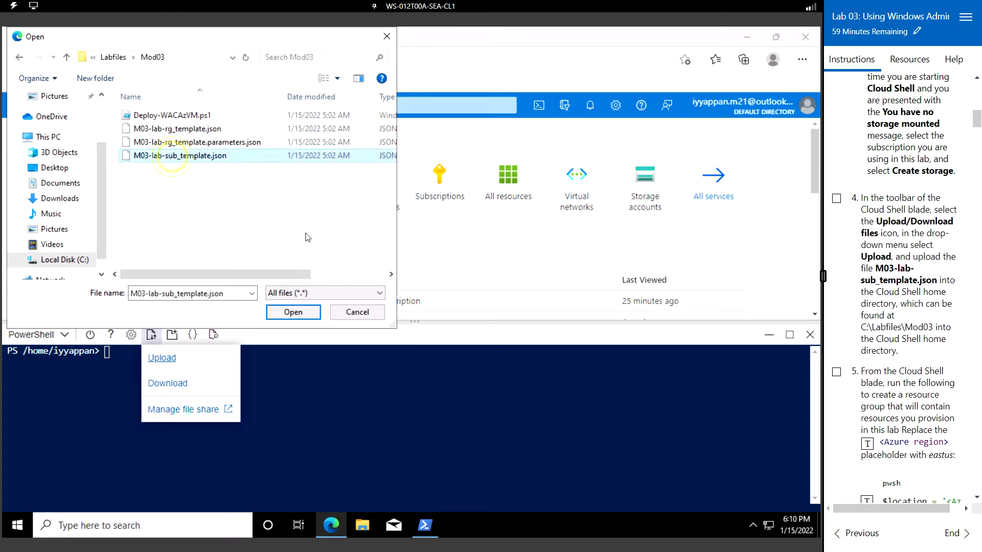
pyautogui.click(299, 313)
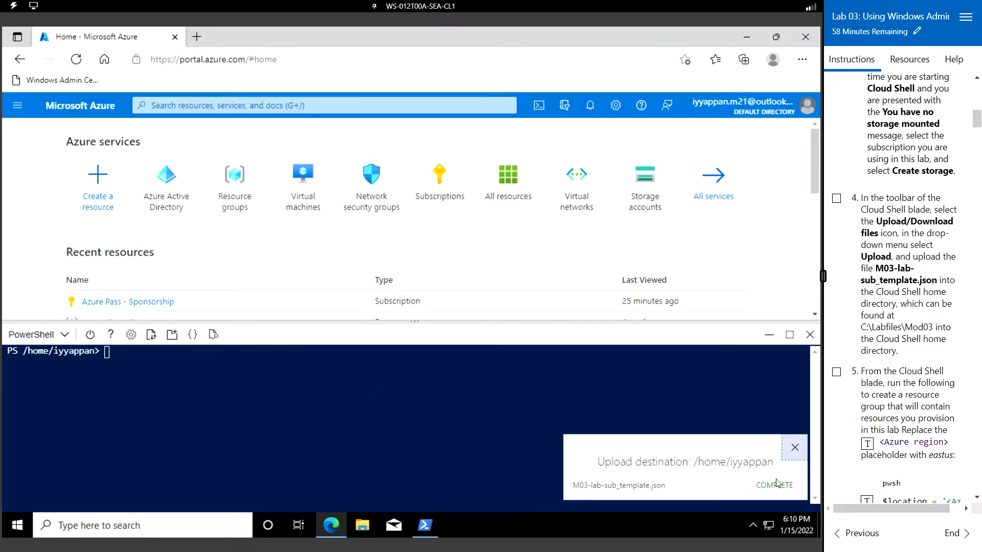
pyautogui.click(794, 448)
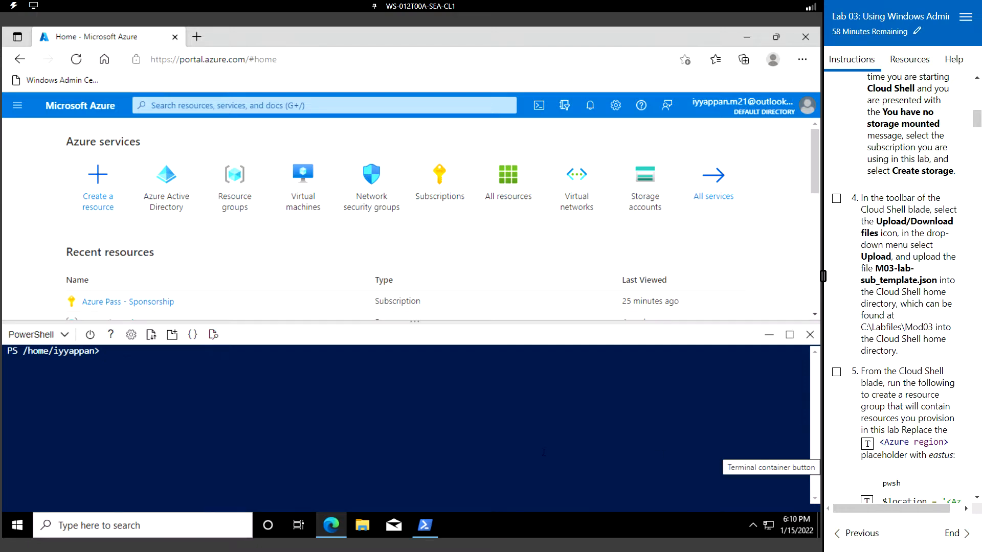
# Send the step 5 deployment commands to the terminal, then cancel the unfinished multi-line command.
pyautogui.scroll(-1, 924, 306)
pyautogui.scroll(-10, 924, 306)
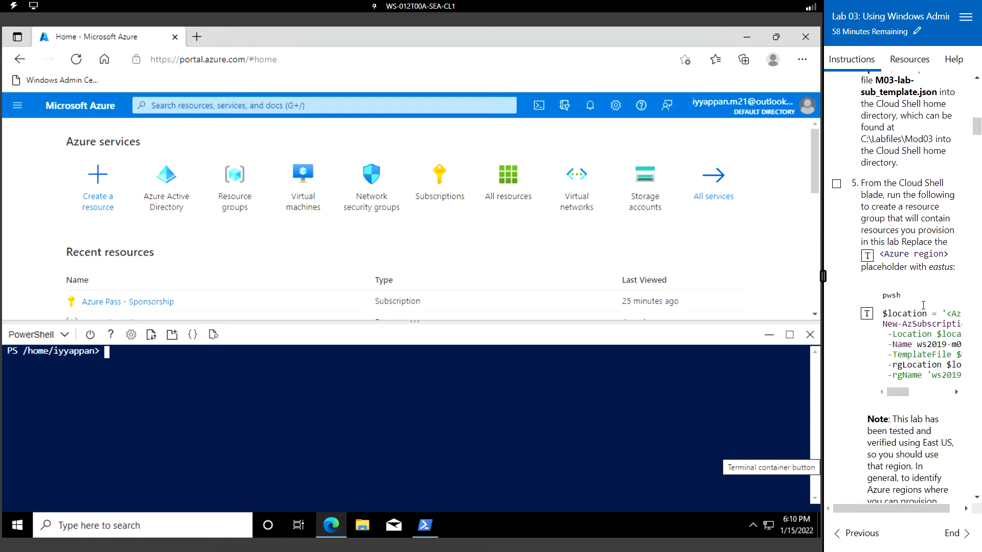
pyautogui.scroll(4, 873, 335)
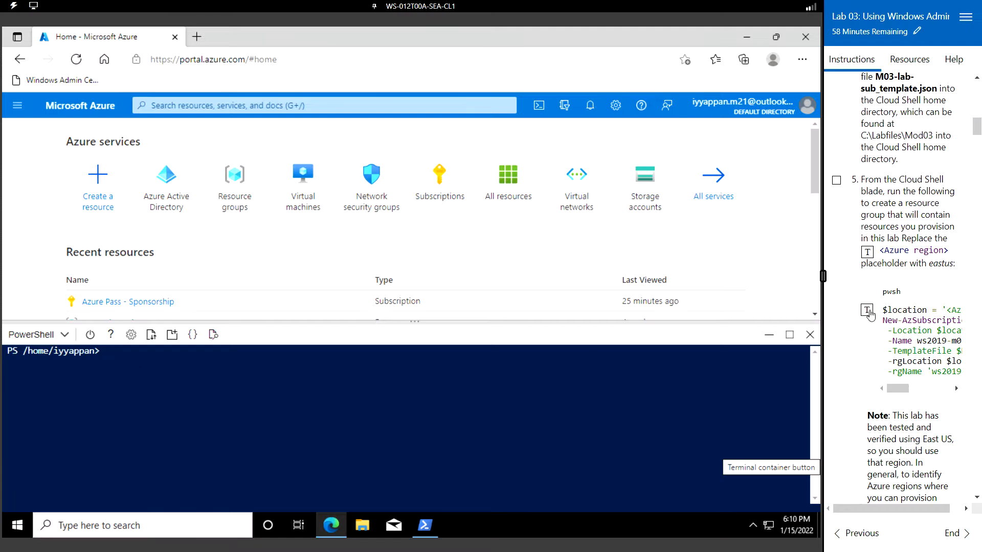
pyautogui.click(868, 311)
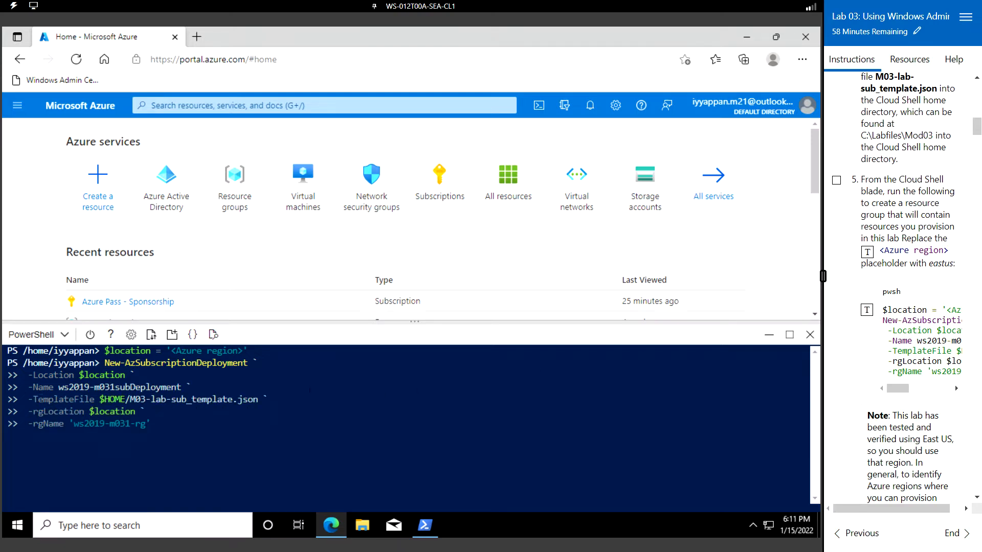
pyautogui.click(243, 351)
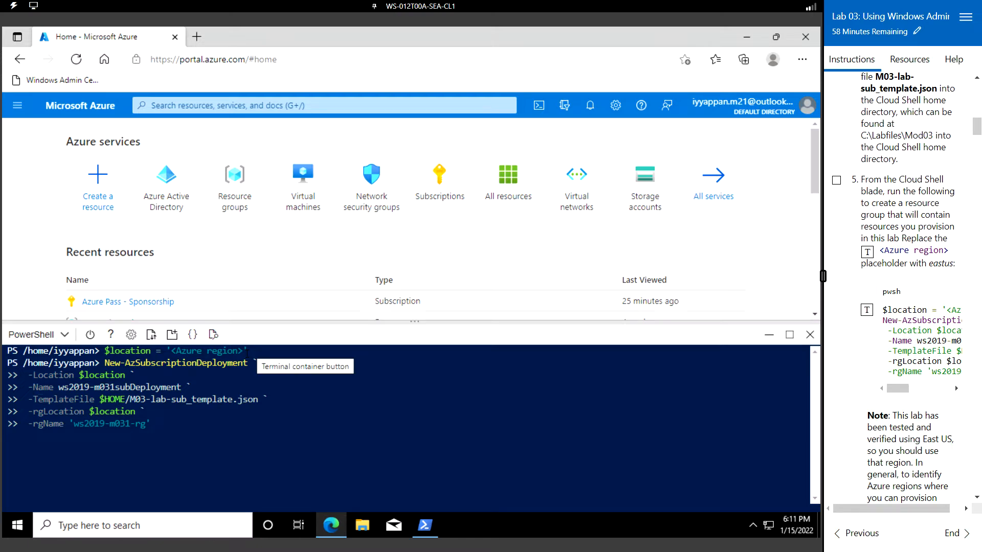
pyautogui.press('Up')
pyautogui.press('Up')
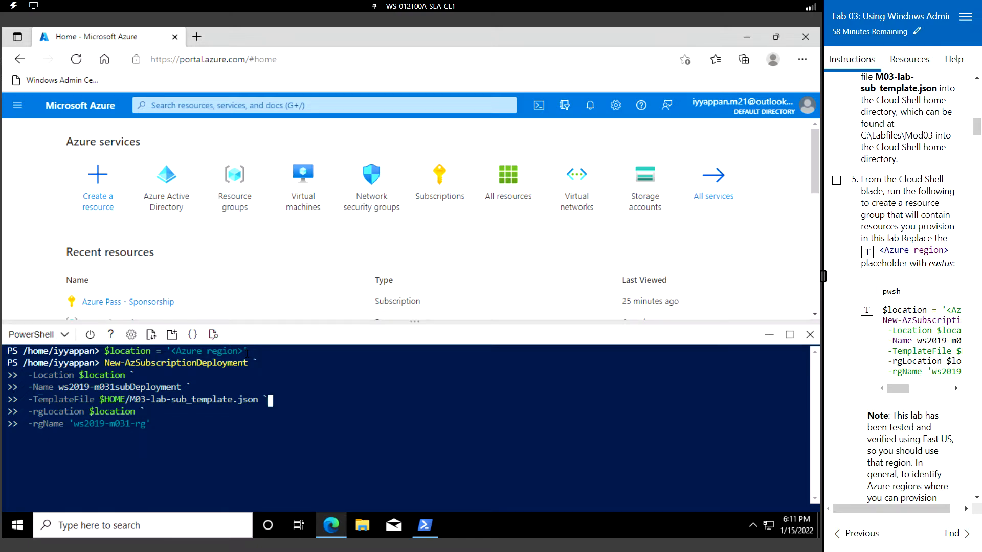
pyautogui.press('Up')
pyautogui.press('Up')
pyautogui.press('Up')
pyautogui.press('Home')
pyautogui.press('Down')
pyautogui.hotkey('ctrl', 'c')
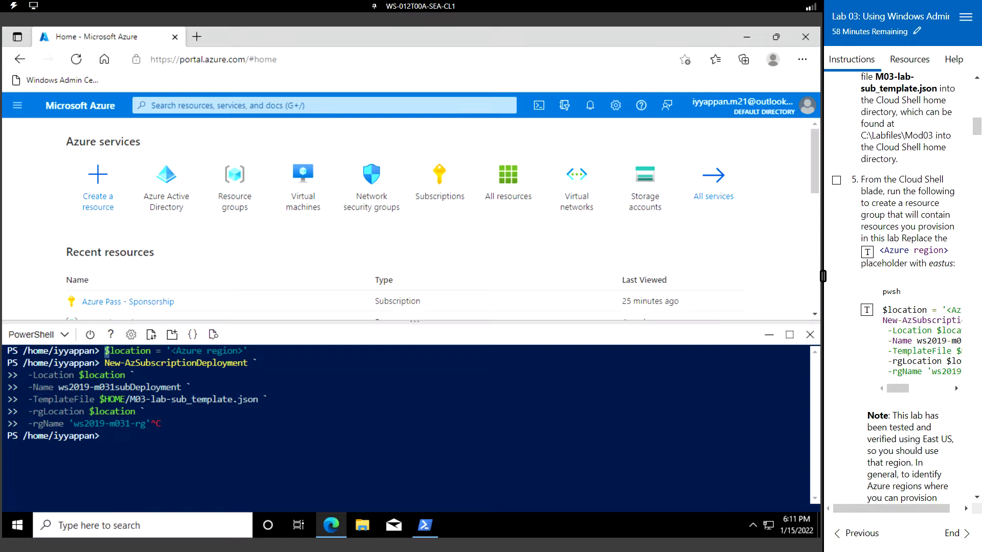
# Set $location to 'eastus' by reusing the copied $location line.
pyautogui.moveTo(106, 351); pyautogui.dragTo(247, 351)
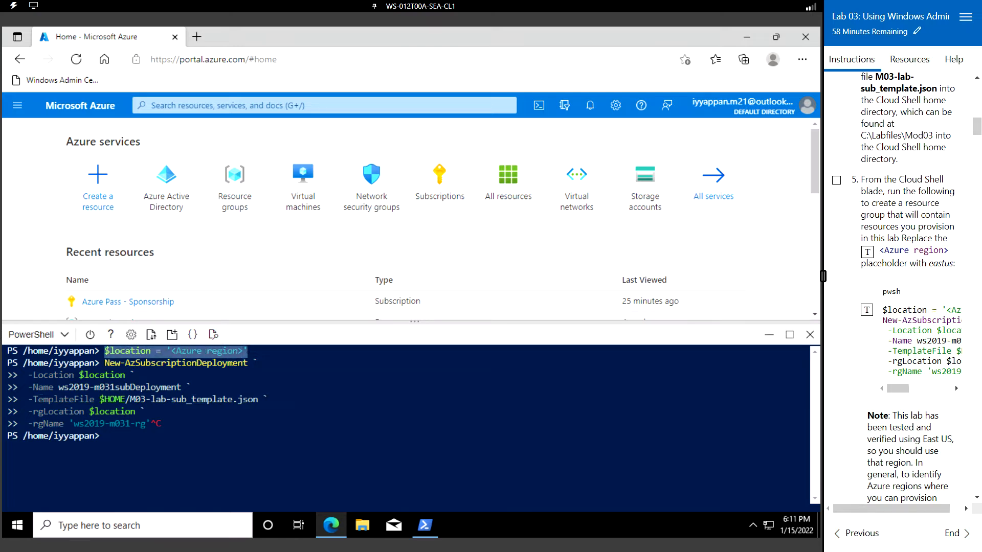
pyautogui.hotkey('ctrl', 'c')
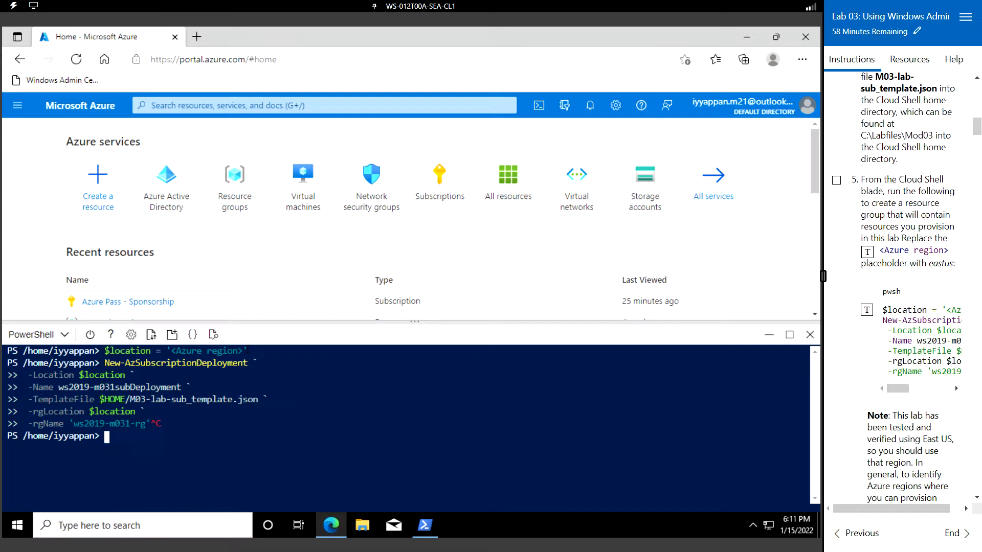
pyautogui.hotkey('ctrl', 'v')
pyautogui.press('BackSpace')
pyautogui.press('BackSpace')
pyautogui.press('BackSpace')
pyautogui.press('BackSpace')
pyautogui.press('BackSpace')
pyautogui.press('BackSpace')
pyautogui.press('BackSpace')
pyautogui.press('BackSpace')
pyautogui.press('BackSpace')
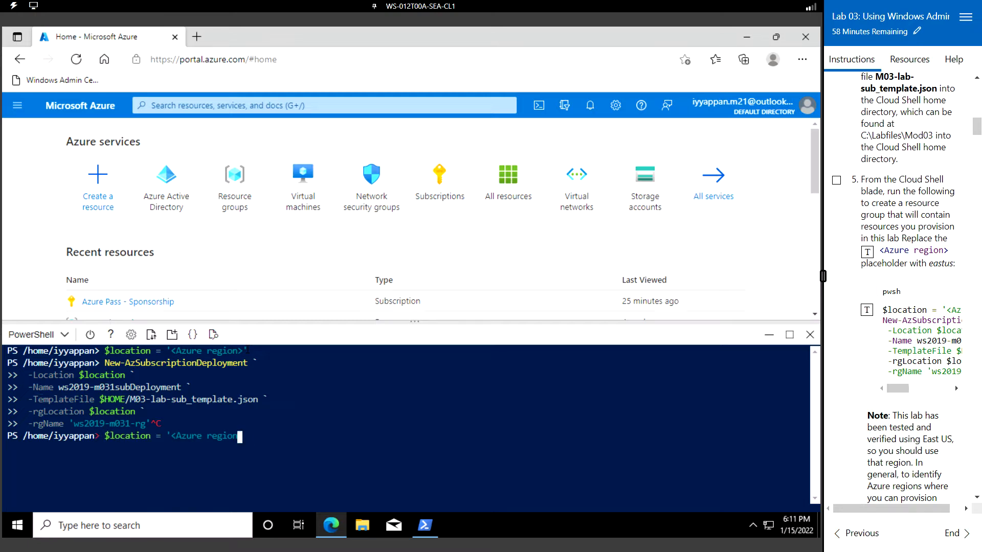
pyautogui.press('BackSpace')
pyautogui.press('BackSpace')
pyautogui.press('BackSpace')
pyautogui.press('BackSpace')
pyautogui.press('BackSpace')
pyautogui.write("eastus'")
pyautogui.press('Return')
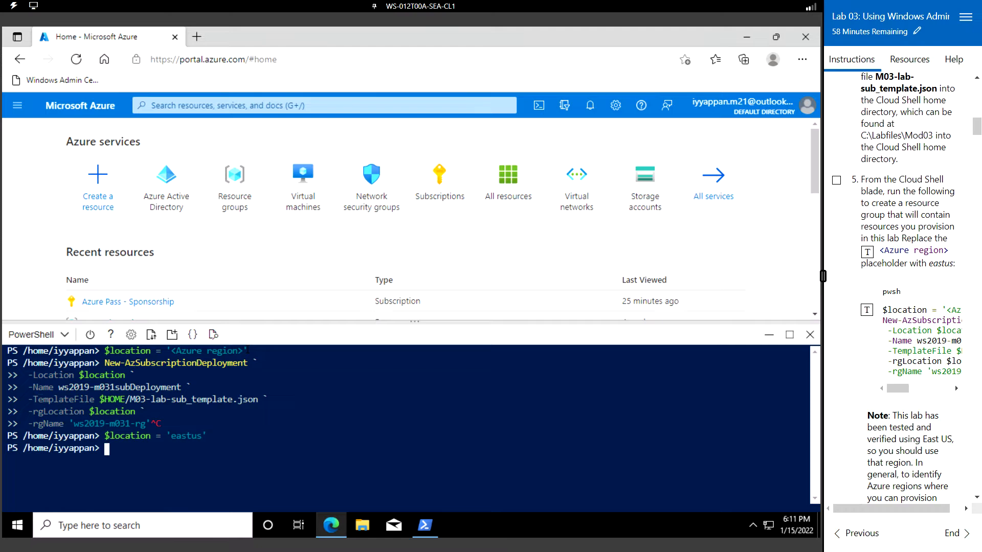
# Echo $location to confirm eastus, then clear the terminal.
pyautogui.write('$location')
pyautogui.press('Return')
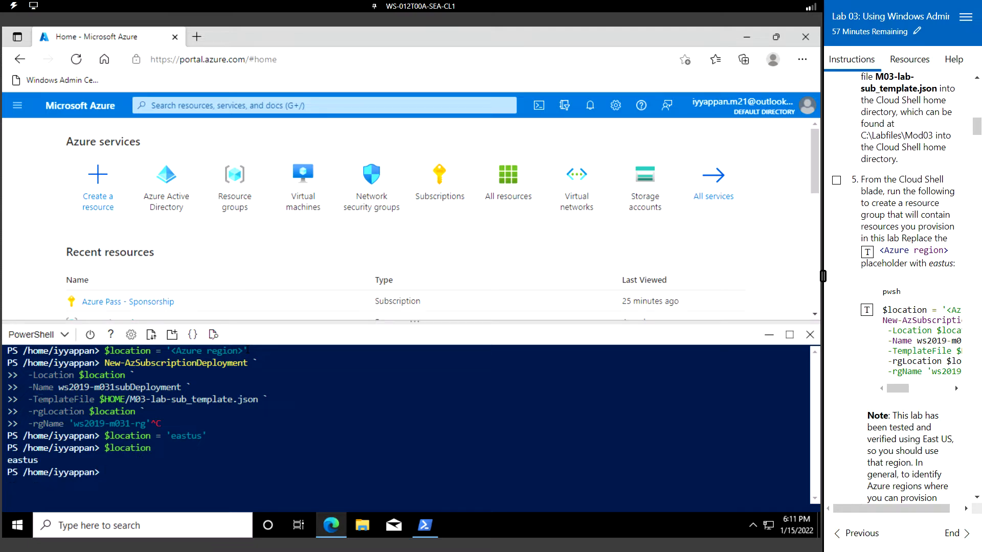
pyautogui.write('clear')
pyautogui.press('Return')
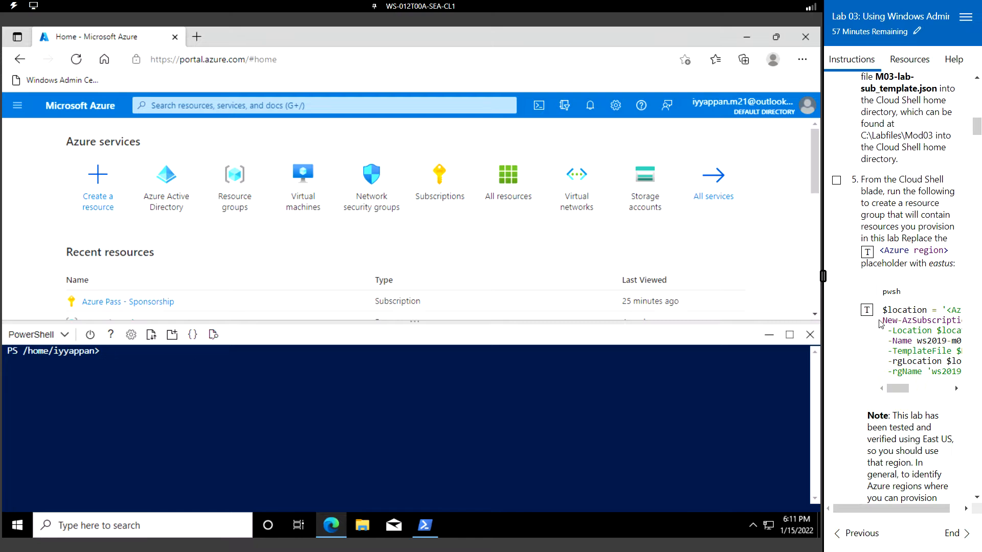
# Paste the New-AzSubscriptionDeployment command into Cloud Shell using Type Clipboard Text.
pyautogui.moveTo(880, 322); pyautogui.dragTo(935, 377)
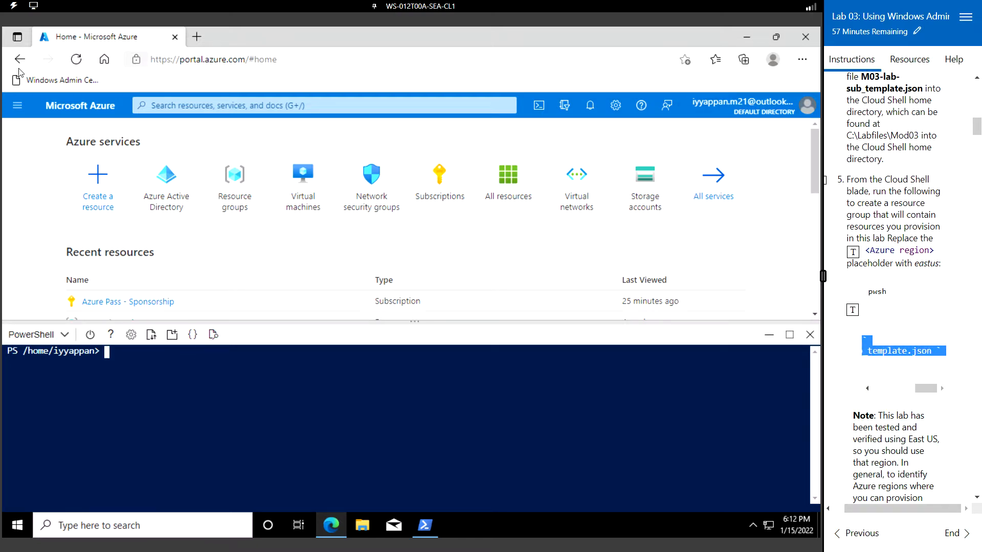
pyautogui.click(33, 5)
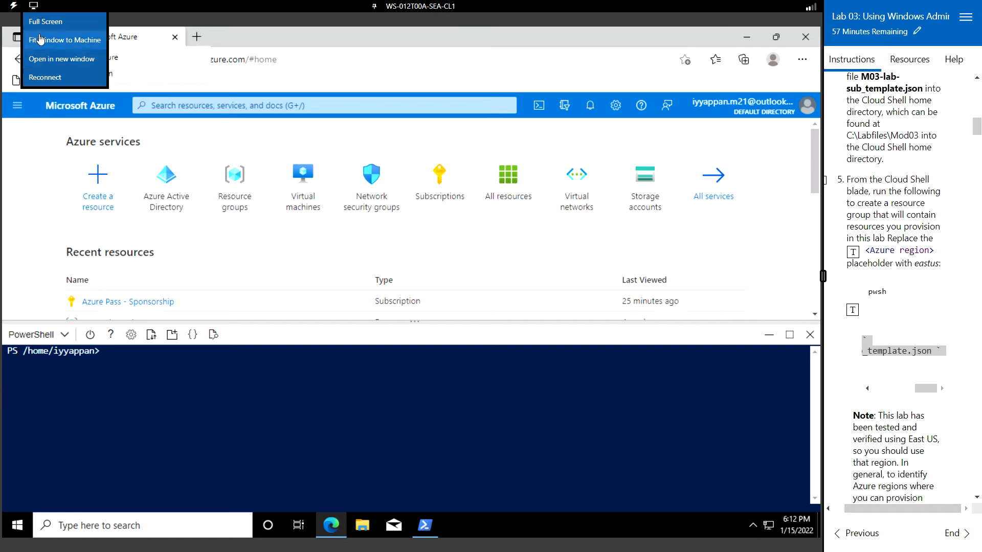
pyautogui.click(13, 5)
pyautogui.moveTo(26, 101)
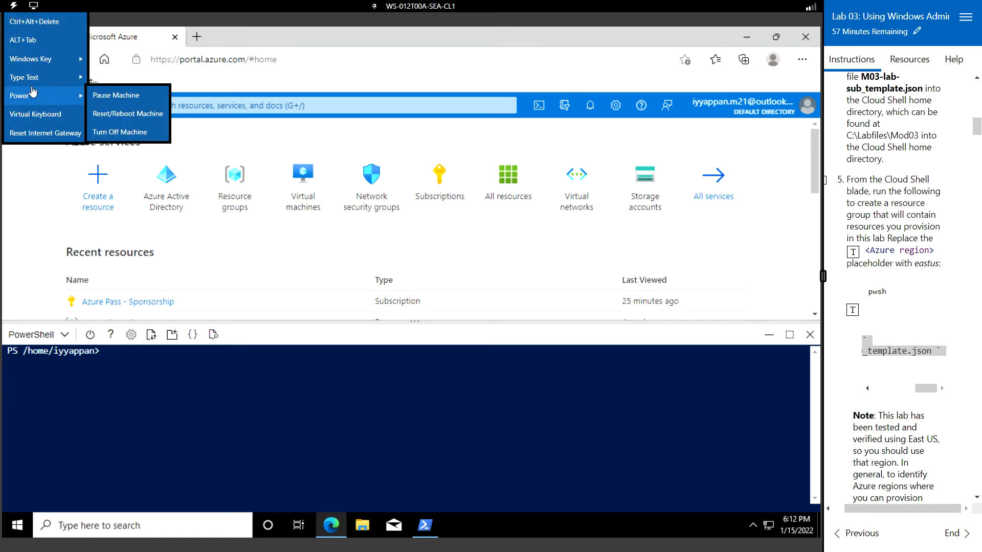
pyautogui.moveTo(61, 78)
pyautogui.click(113, 111)
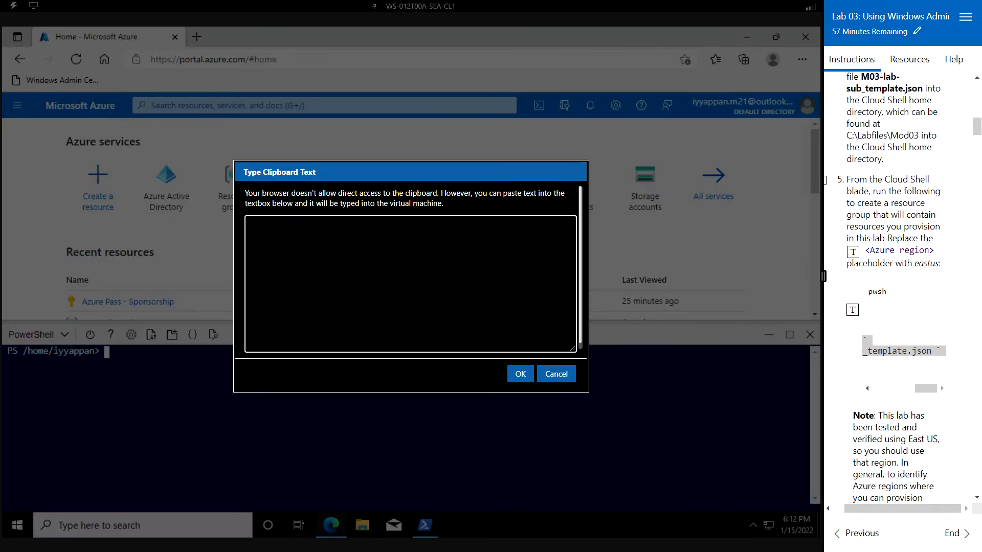
pyautogui.hotkey('ctrl', 'v')
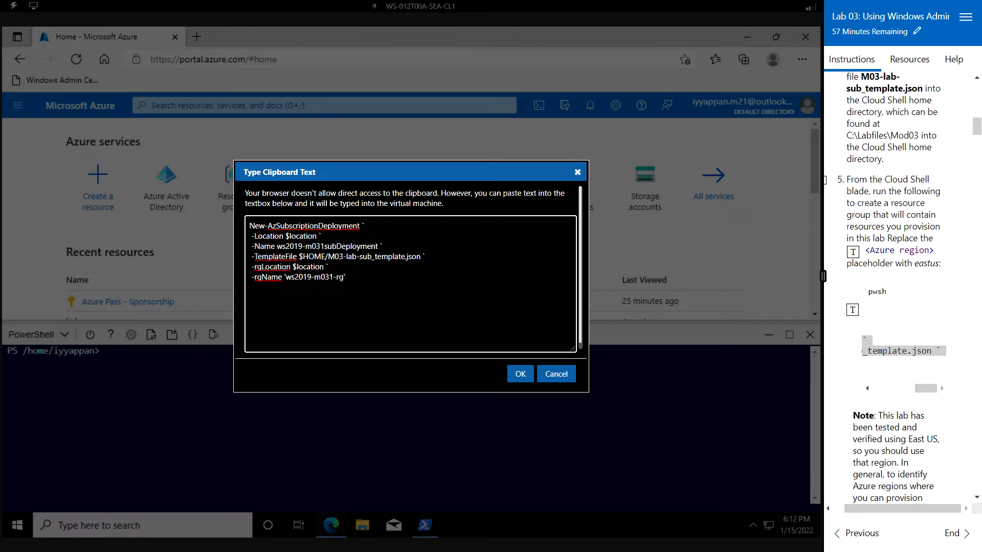
pyautogui.click(524, 373)
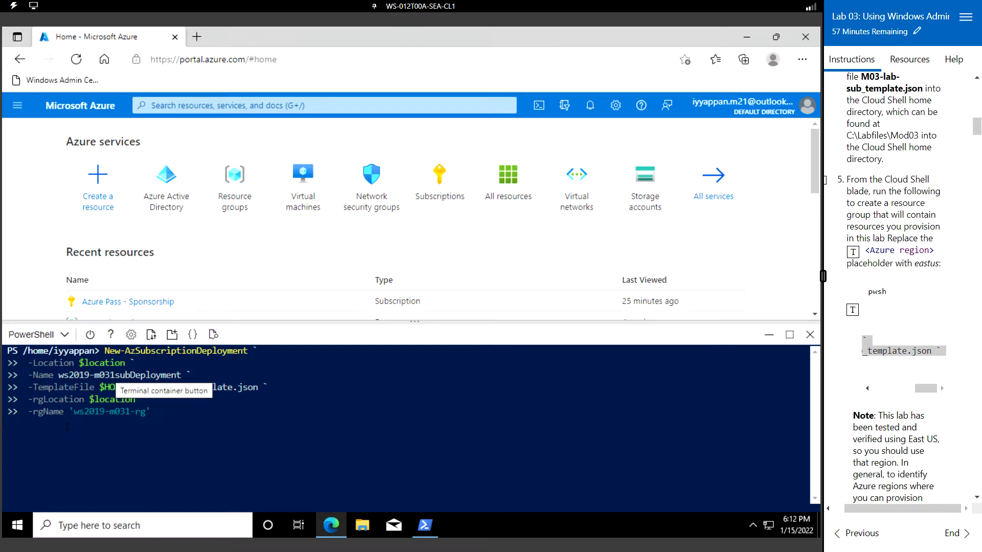
# Run the ws2019-m031subDeployment subscription deployment command.
pyautogui.click(188, 411)
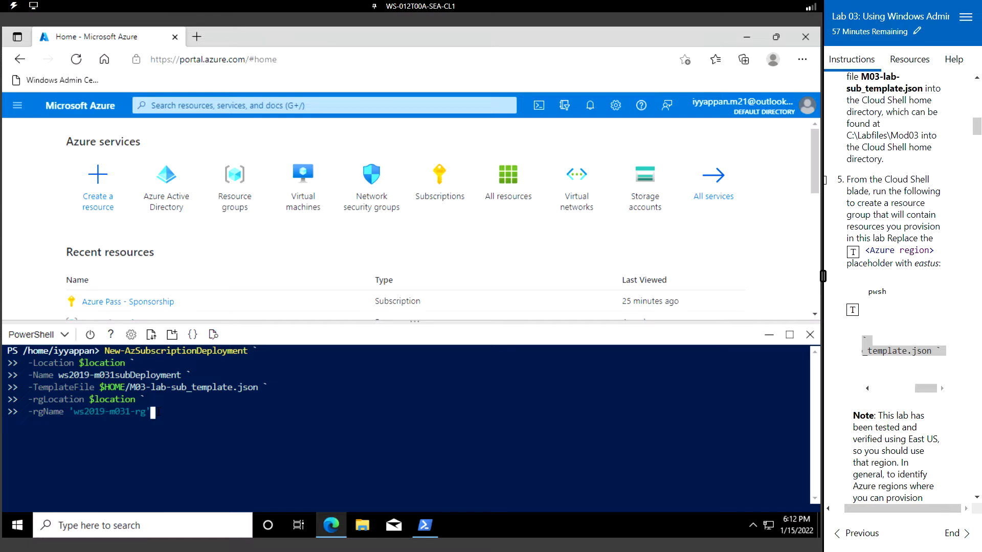
pyautogui.press('Return')
pyautogui.click(877, 389)
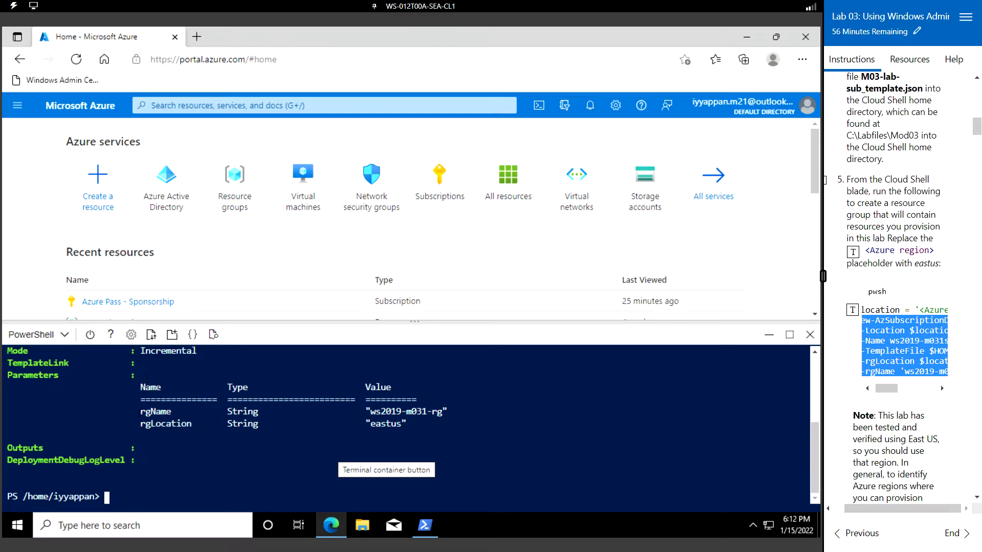
# Check the output for resource group ws2019-m031-rg in eastus.
pyautogui.moveTo(366, 412); pyautogui.dragTo(427, 412)
pyautogui.click(149, 422)
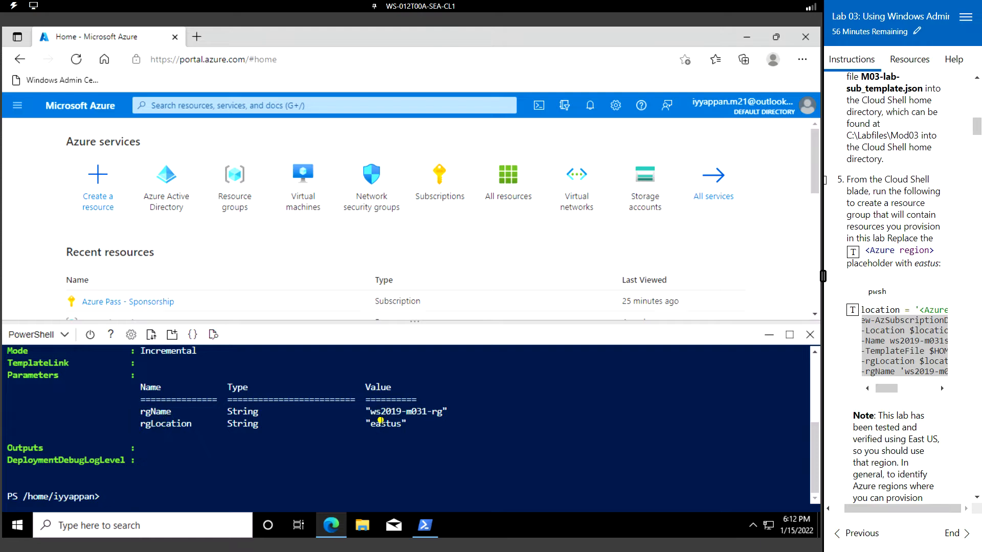
pyautogui.doubleClick(383, 424)
pyautogui.scroll(4, 444, 422)
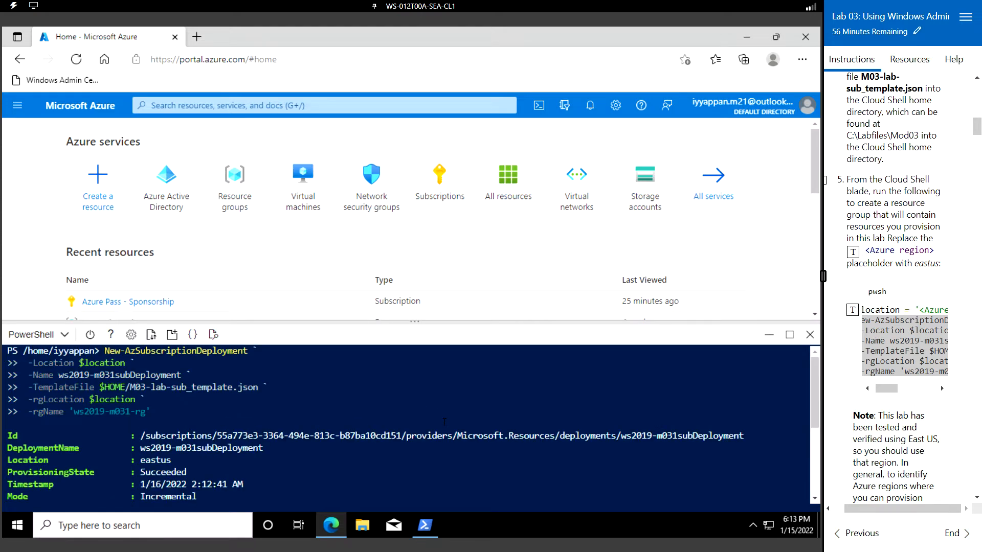
pyautogui.scroll(-4, 444, 422)
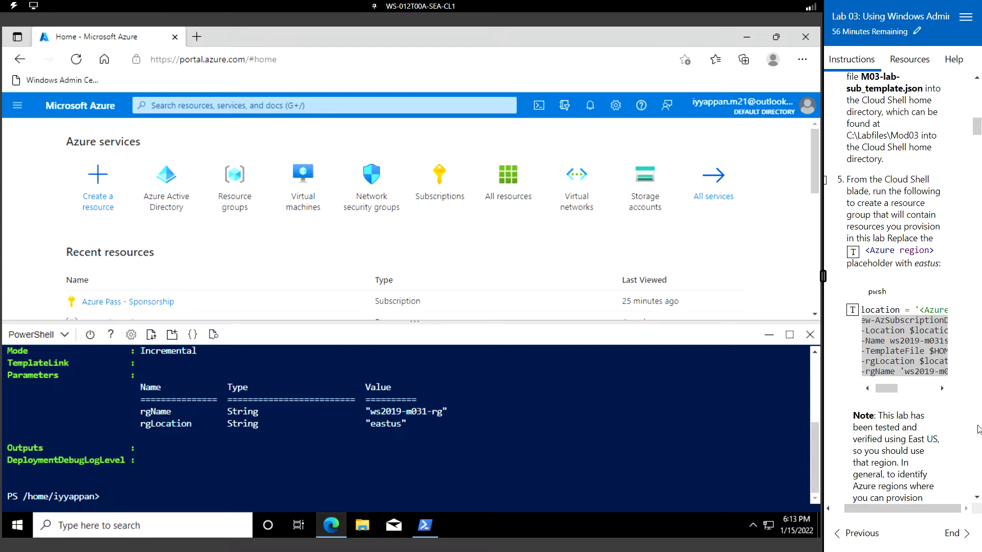
pyautogui.scroll(-4, 893, 447)
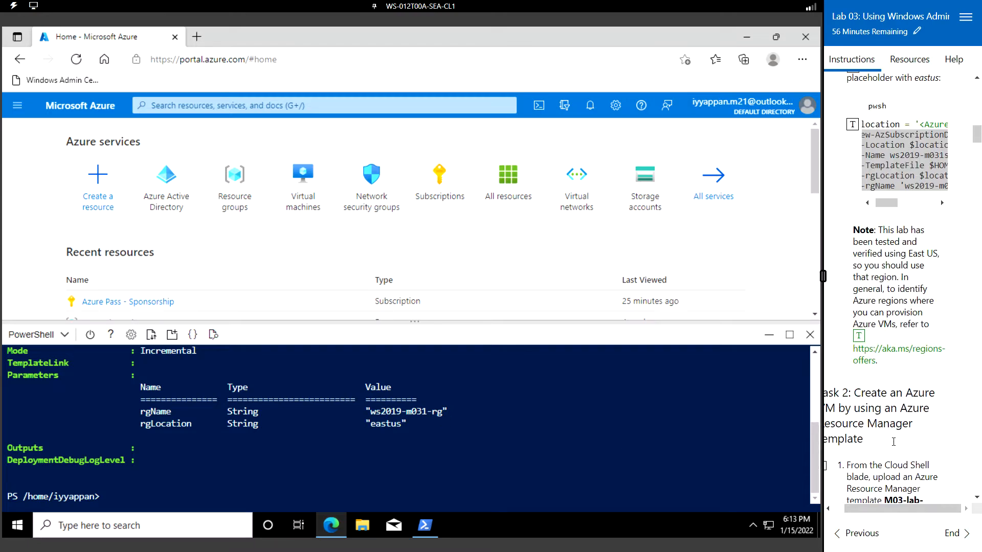
# Upload M03-lab-rg_template.json to Cloud Shell and dismiss the completion notice.
pyautogui.click(838, 508)
pyautogui.scroll(-1, 877, 417)
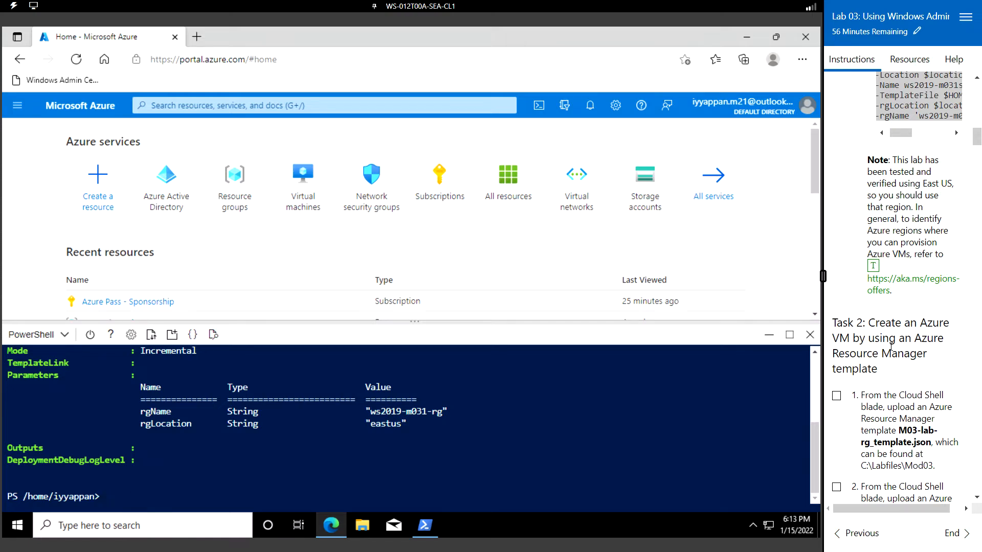
pyautogui.scroll(-2, 904, 389)
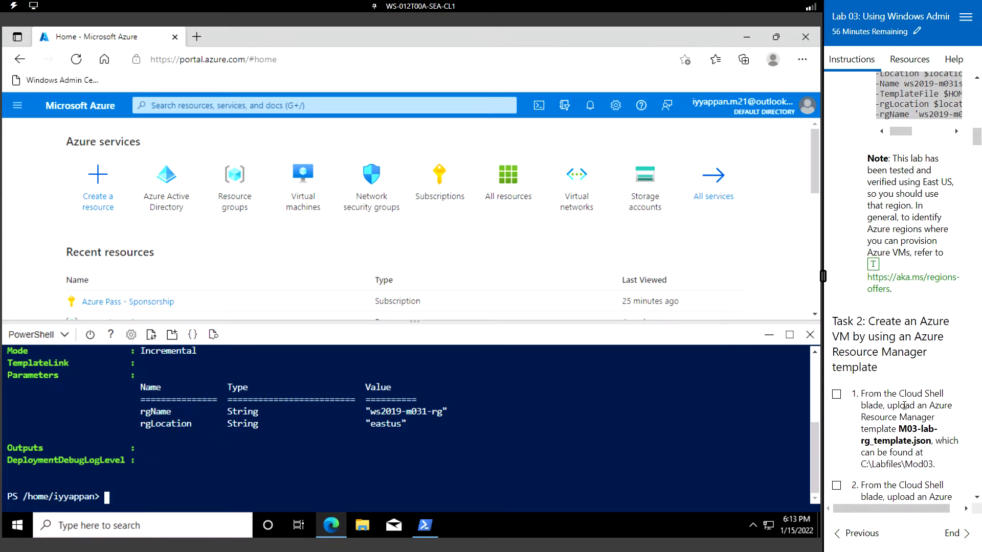
pyautogui.scroll(-1, 904, 406)
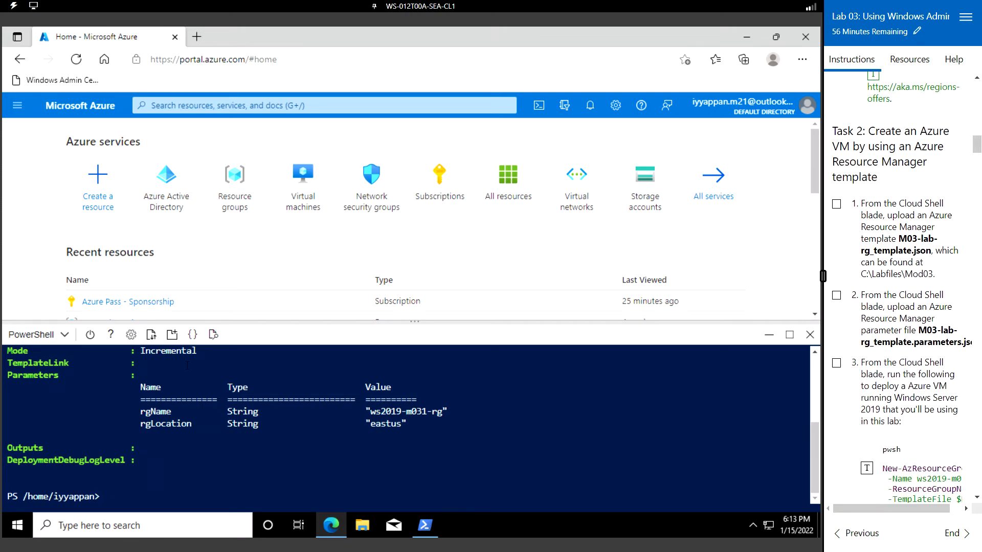
pyautogui.click(150, 335)
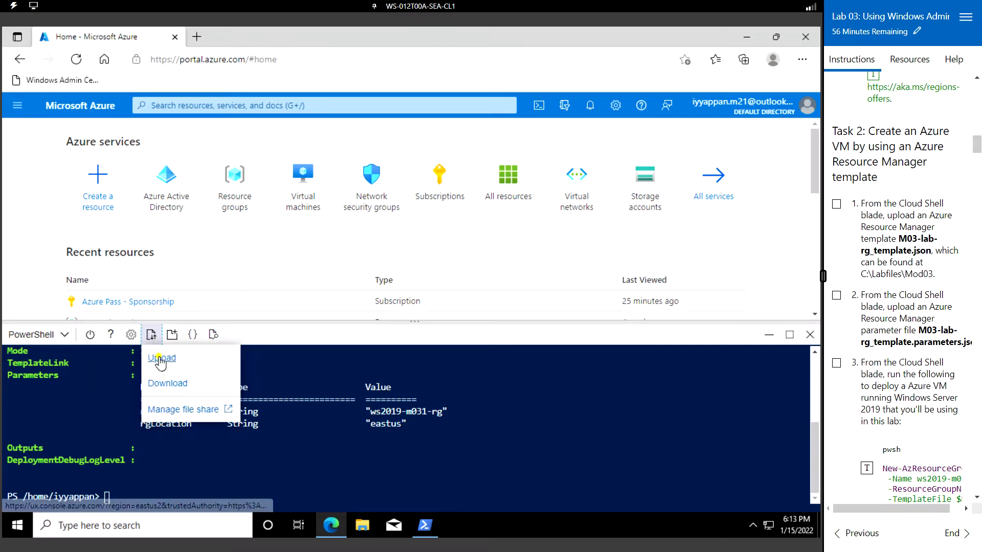
pyautogui.click(161, 360)
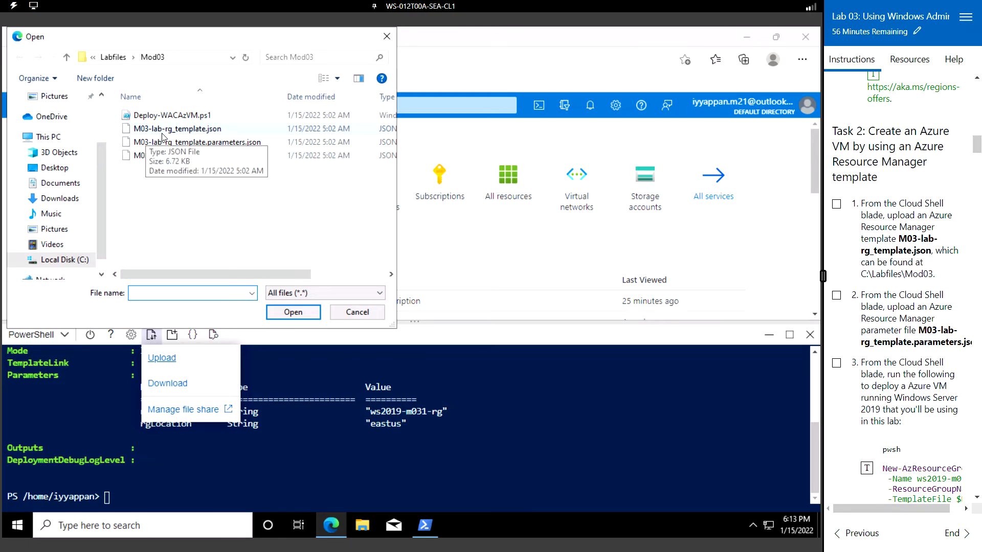
pyautogui.click(162, 132)
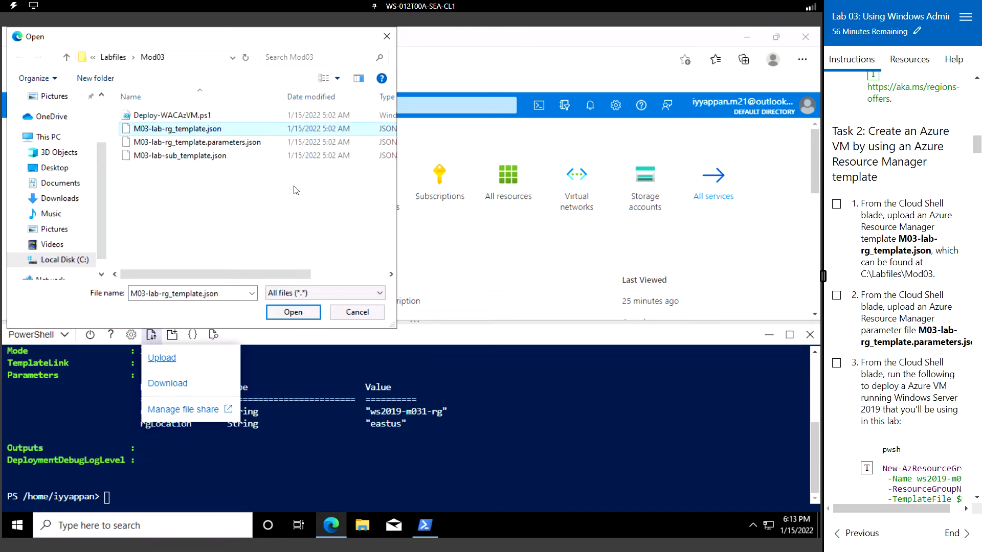
pyautogui.click(292, 313)
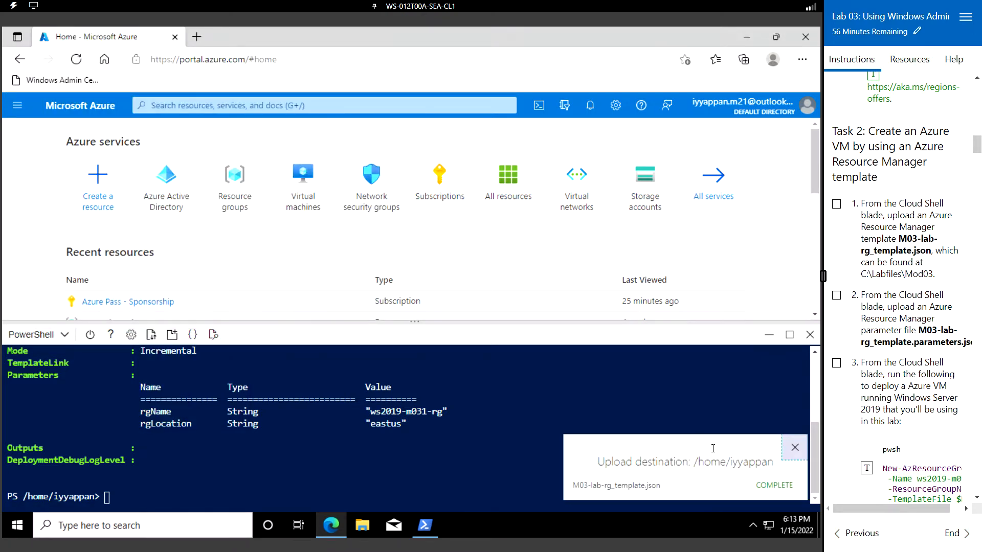
pyautogui.click(793, 448)
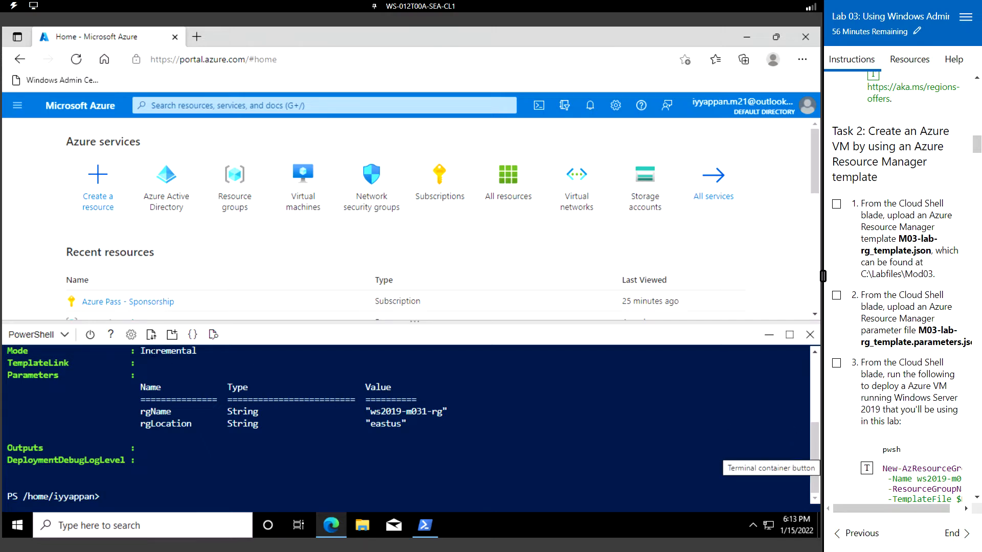
# Upload M03-lab-rg_template.parameters.json and dismiss the completion notice.
pyautogui.click(152, 337)
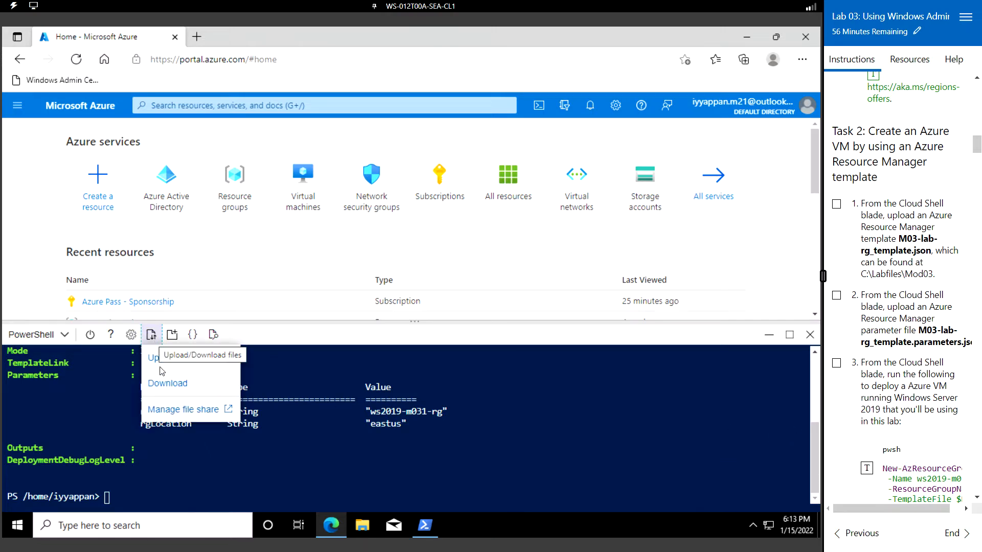
pyautogui.click(162, 360)
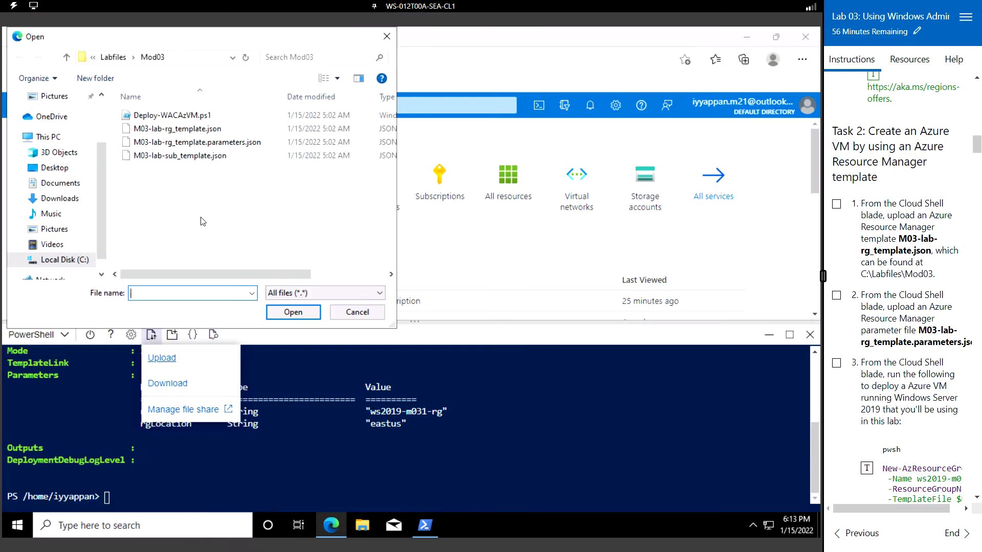
pyautogui.click(207, 142)
pyautogui.click(293, 315)
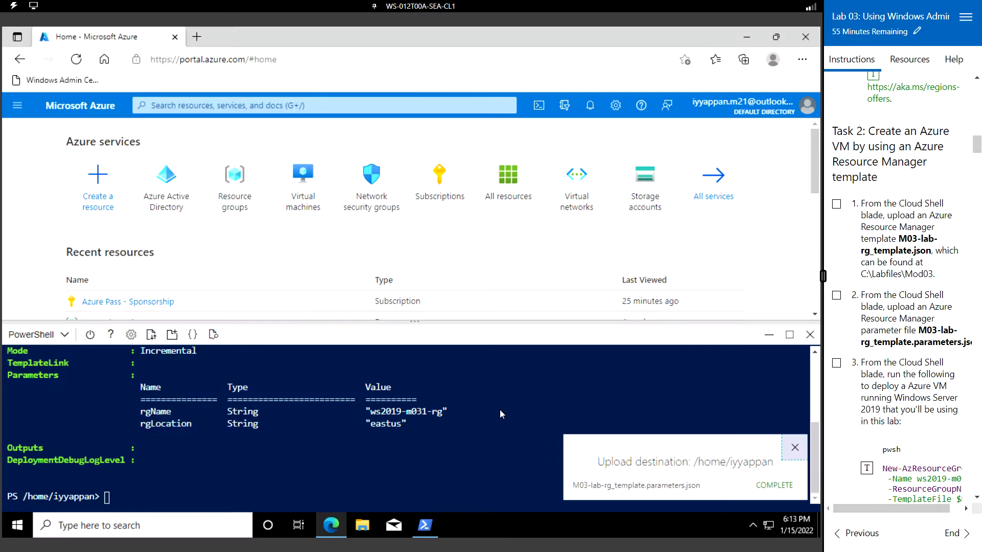
pyautogui.click(793, 450)
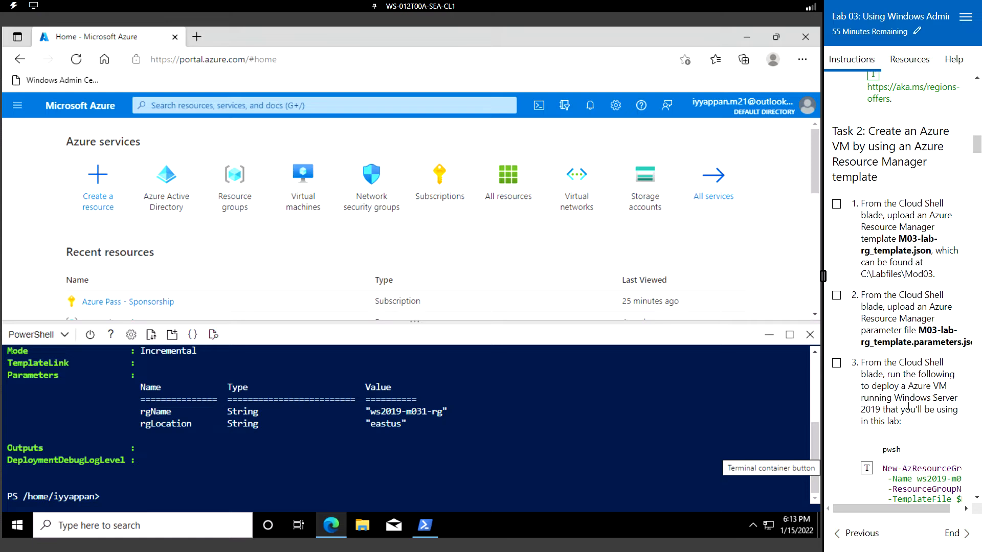
# Enlarge the Cloud Shell pane and clear the terminal.
pyautogui.scroll(-3, 908, 405)
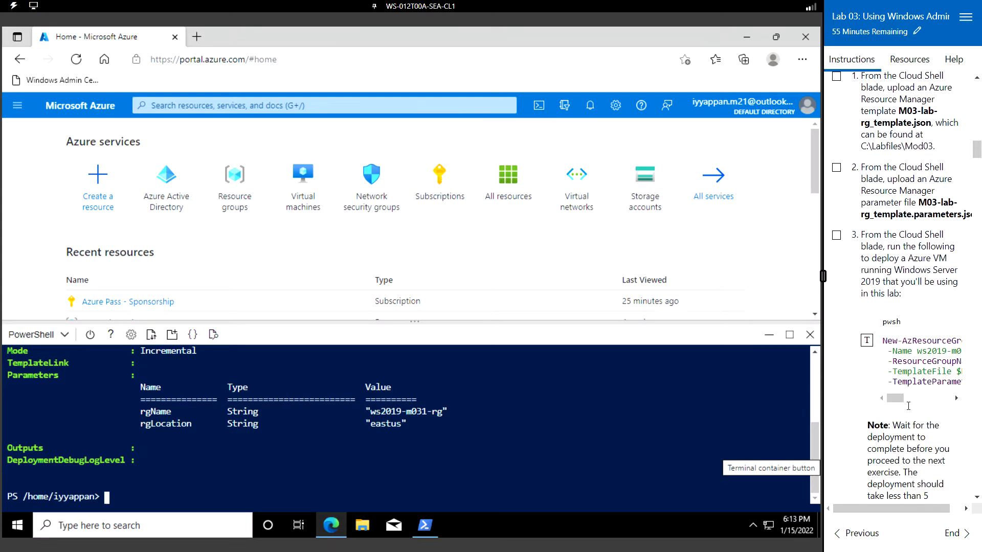
pyautogui.scroll(-1, 909, 410)
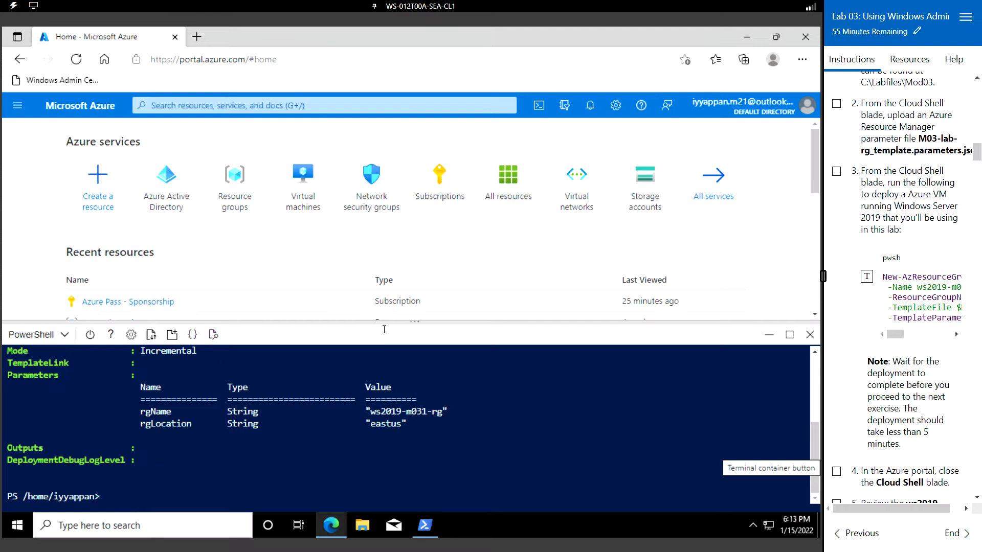
pyautogui.moveTo(395, 322); pyautogui.dragTo(397, 280)
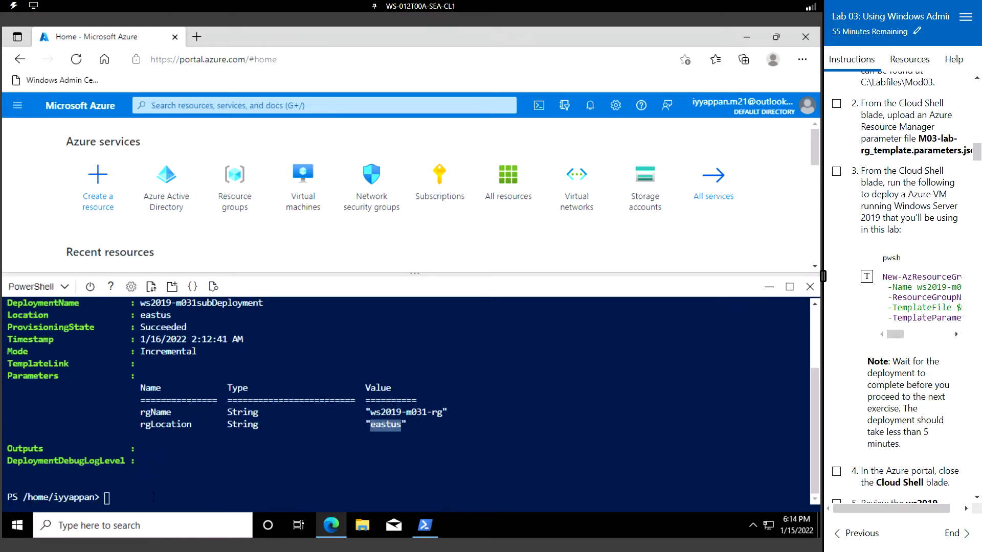
pyautogui.click(127, 497)
pyautogui.write('clear')
pyautogui.press('Return')
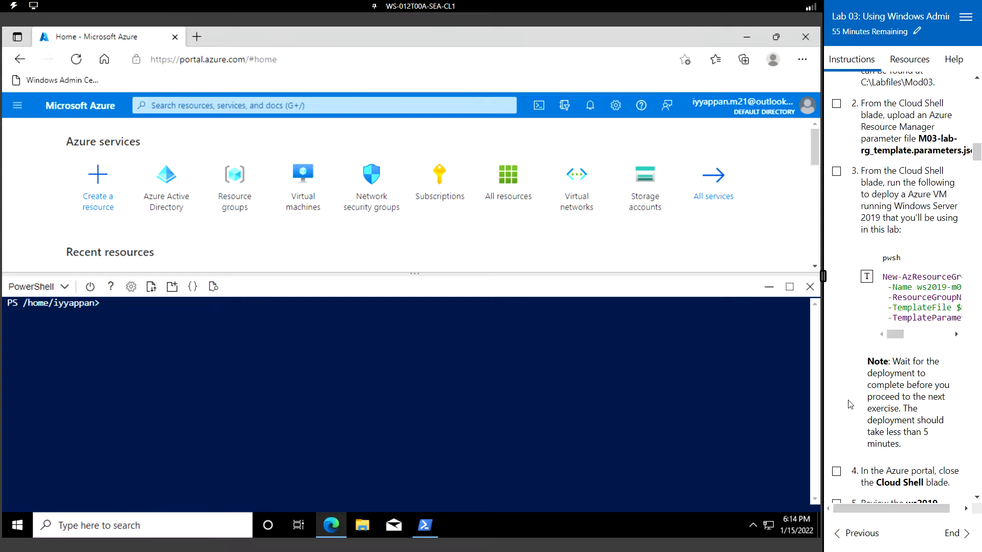
# Send the New-AzResourceGroupDeployment command for ws2019-m031-rg into the console.
pyautogui.click(866, 277)
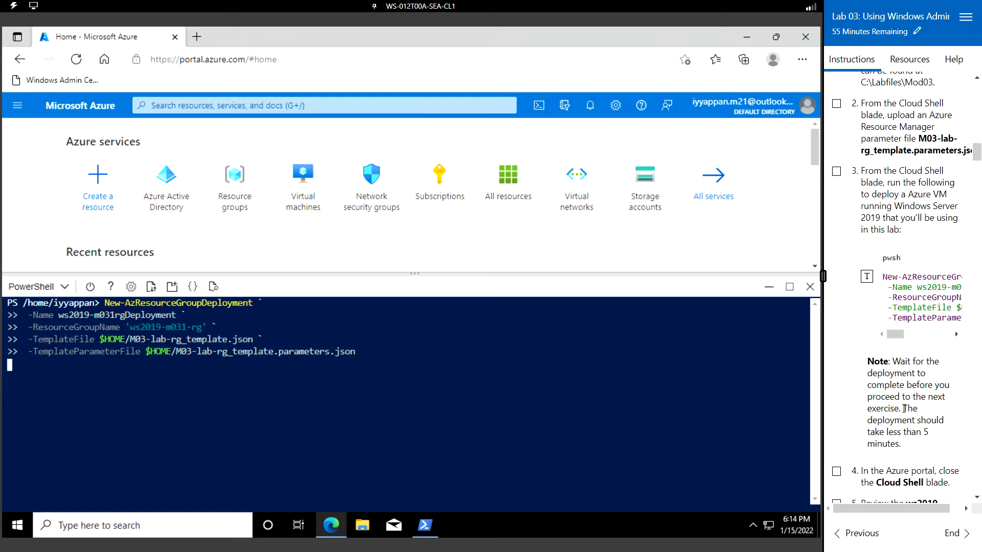
pyautogui.scroll(-1, 904, 408)
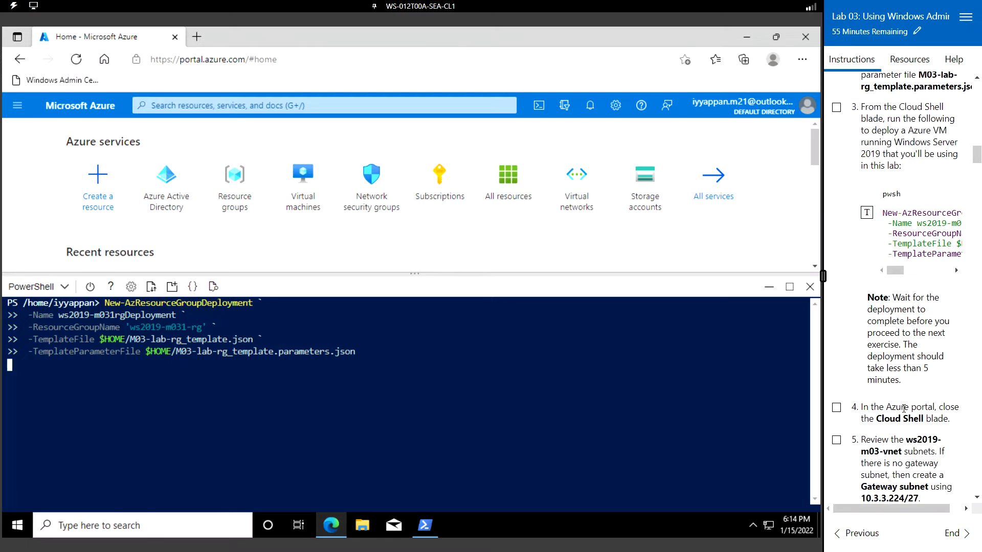
pyautogui.scroll(-1, 904, 409)
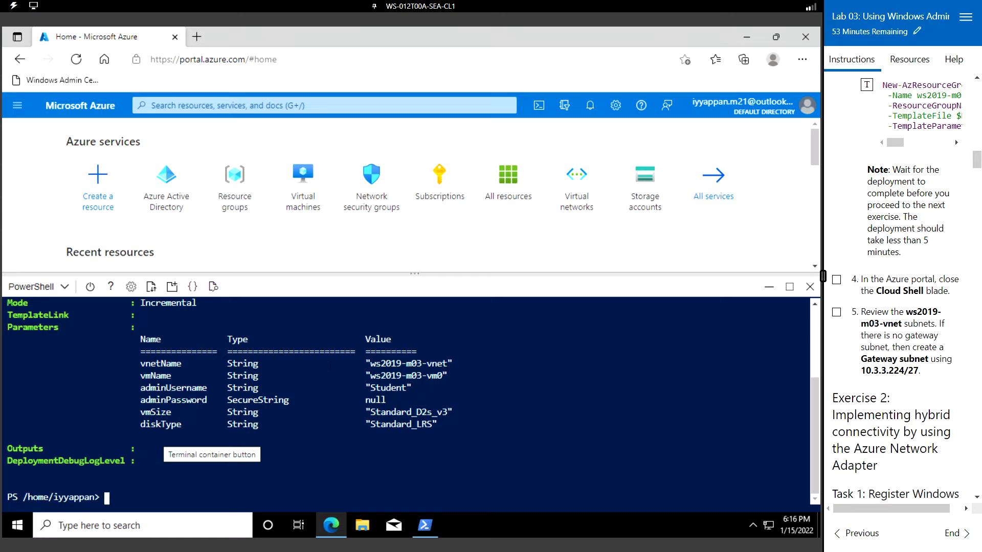
# Review the output values ws2019-m03-vnet, ws2019-m03-vm0 and Standard_D2s_v3, then close Cloud Shell.
pyautogui.moveTo(366, 363); pyautogui.dragTo(415, 363)
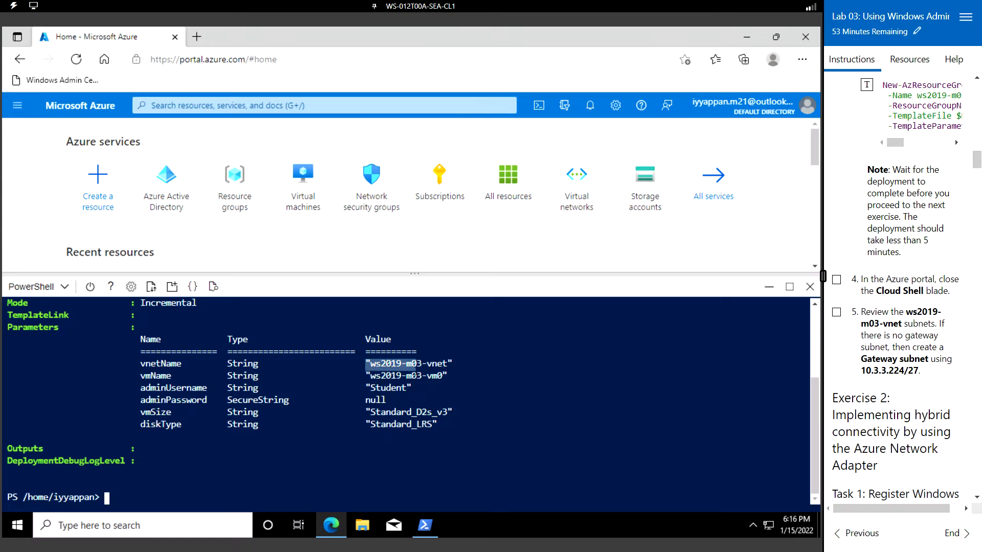
pyautogui.doubleClick(395, 376)
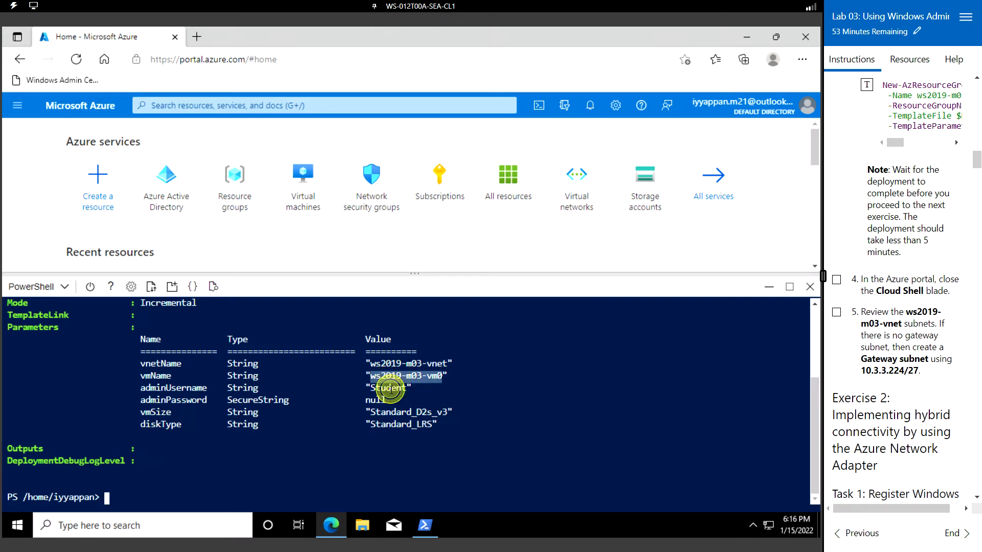
pyautogui.doubleClick(389, 388)
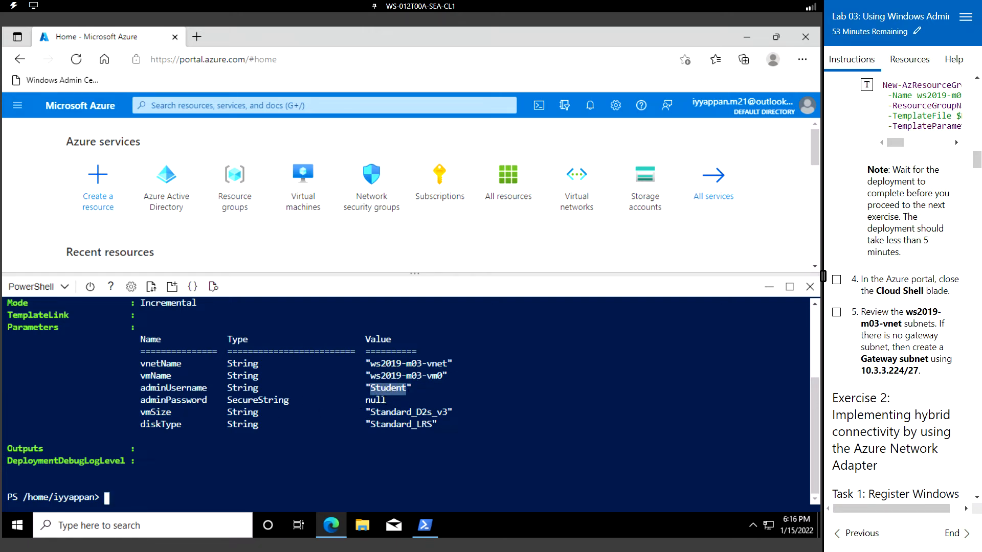
pyautogui.click(375, 400)
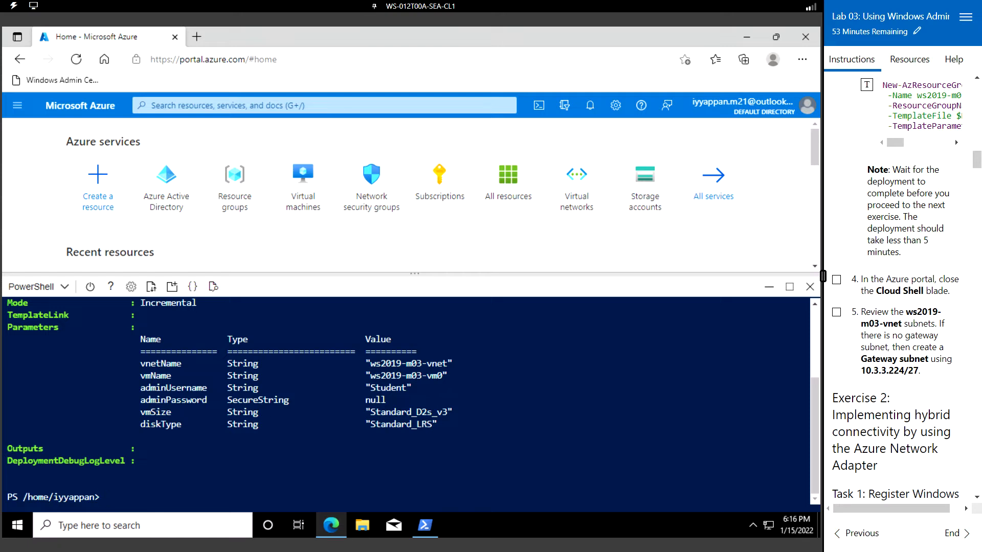
pyautogui.doubleClick(415, 412)
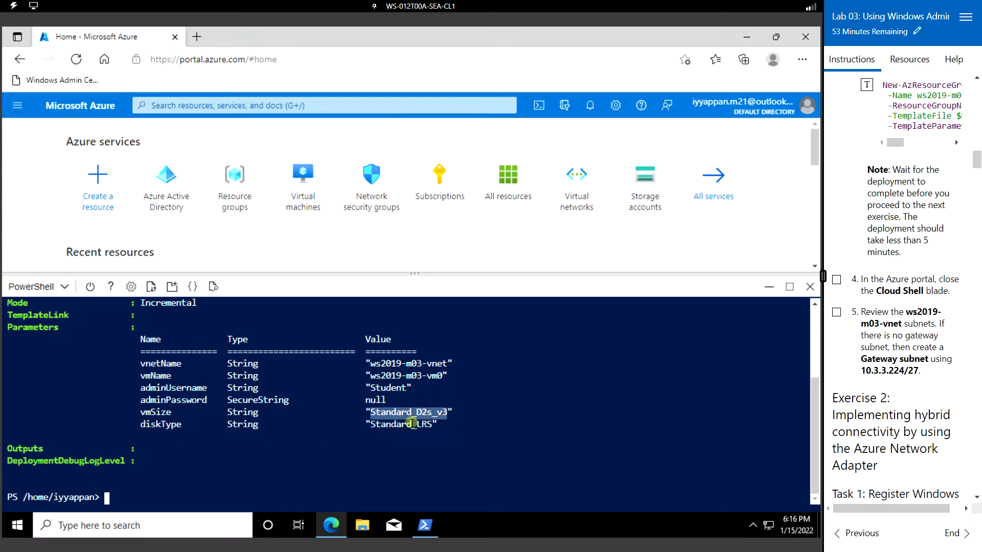
pyautogui.click(411, 422)
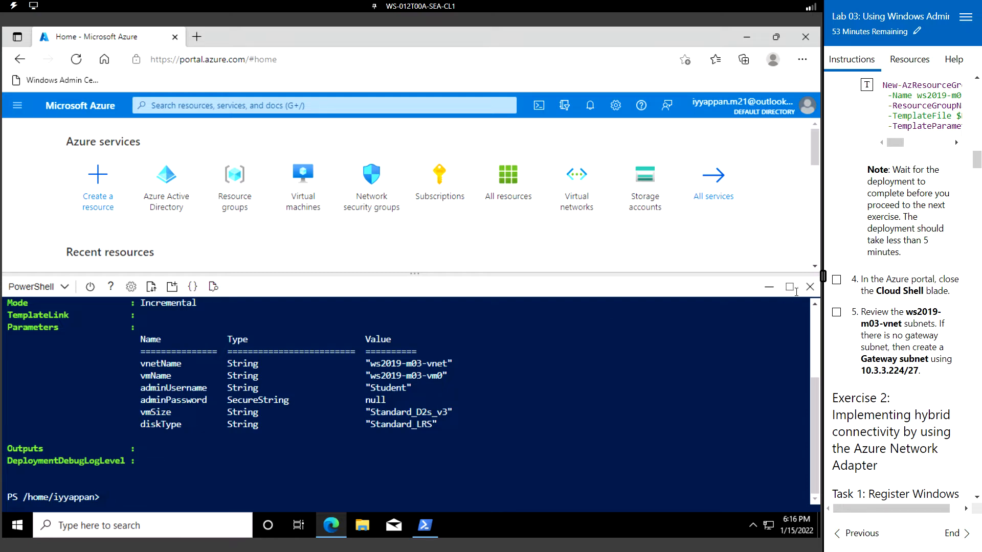
pyautogui.click(809, 288)
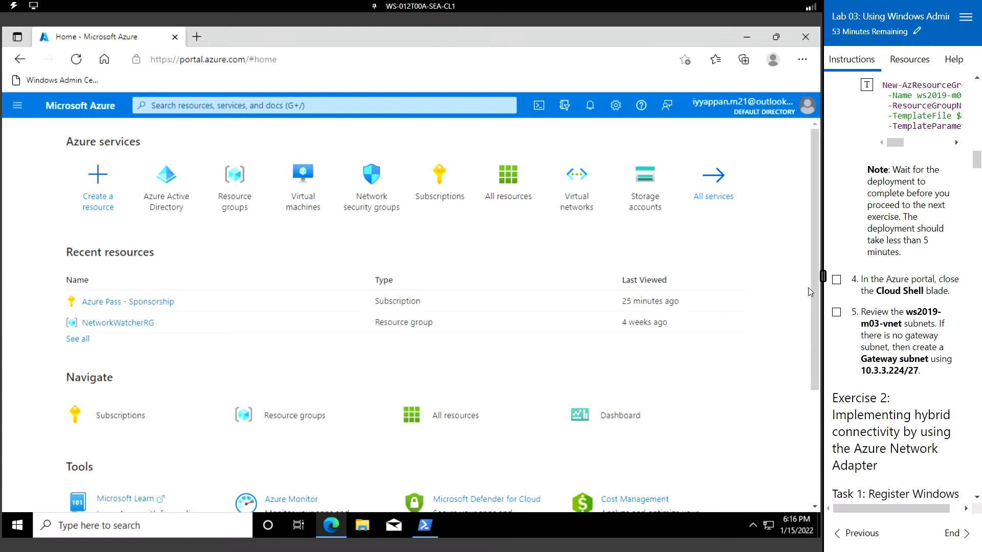
# Open the ws2019-m03-vm0 virtual machine from the virtual machines list.
pyautogui.click(315, 199)
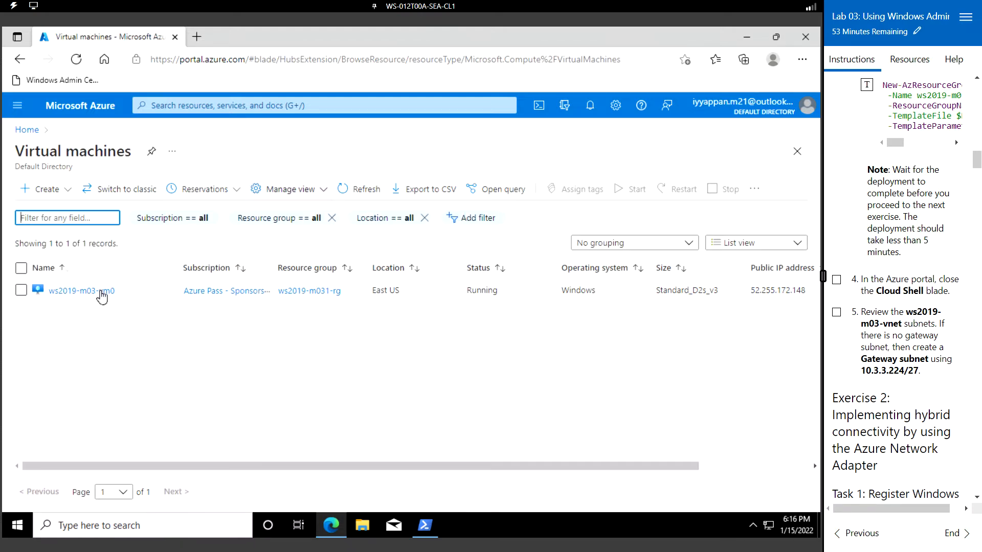
pyautogui.moveTo(102, 295)
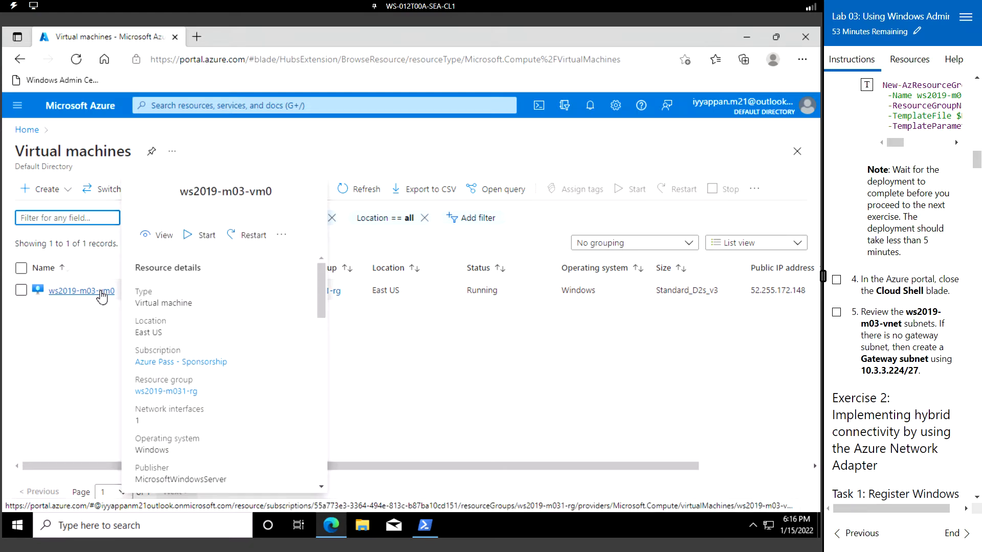
pyautogui.click(101, 291)
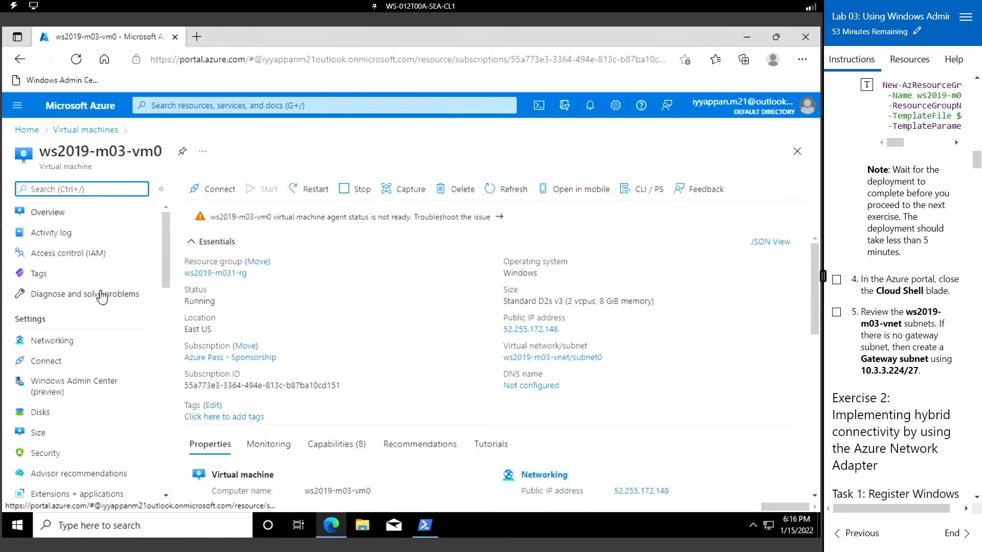
# Find the ws2019-m03-vnet virtual network and show its subnets.
pyautogui.click(217, 108)
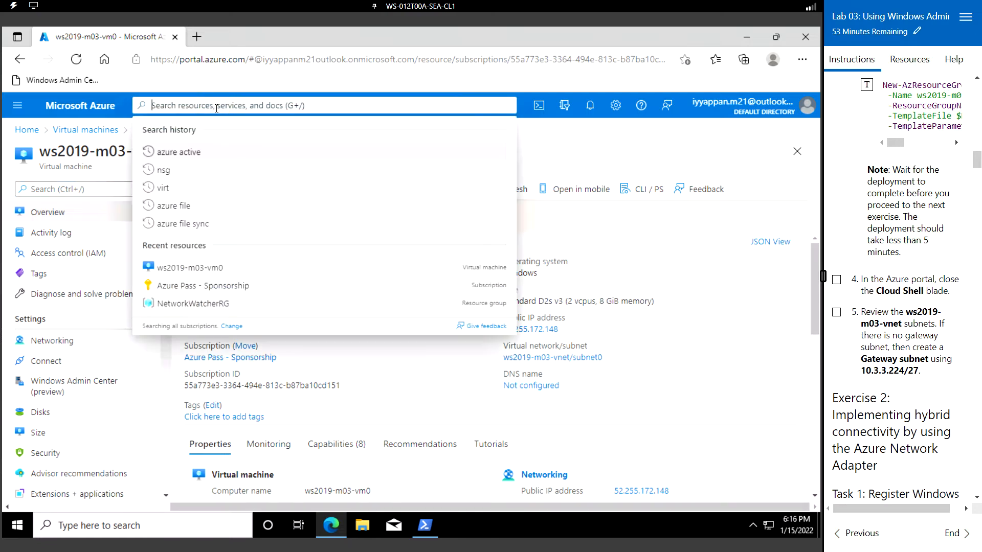
pyautogui.write('vne')
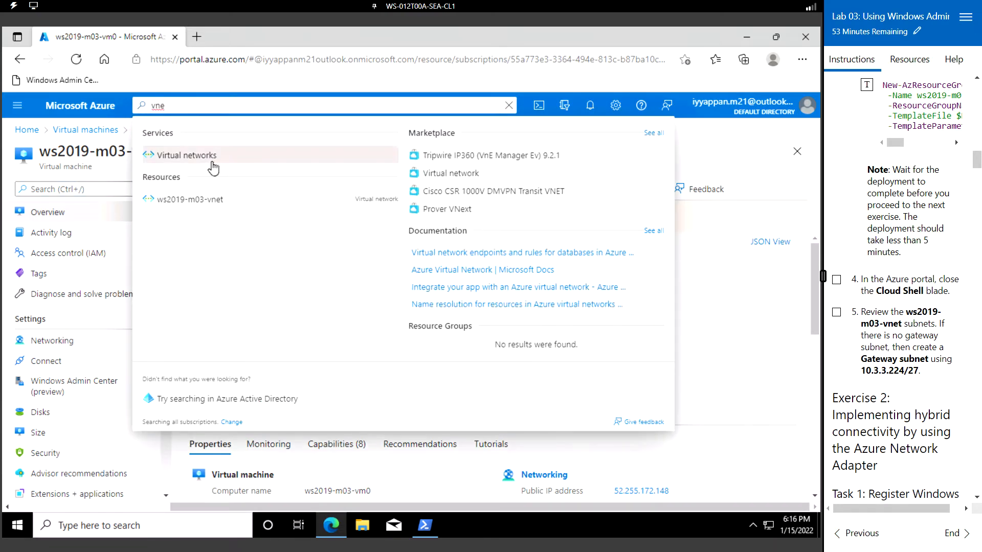
pyautogui.click(213, 158)
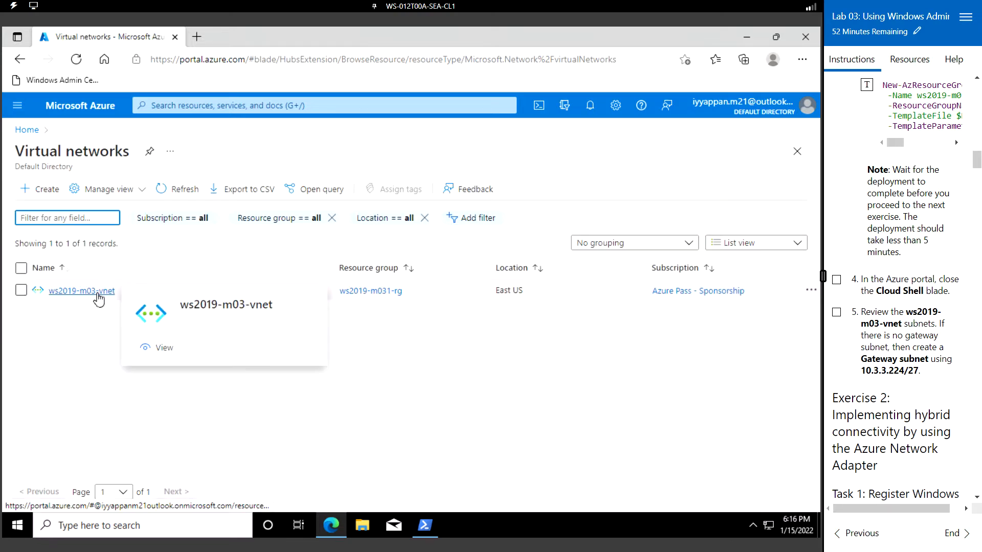
pyautogui.click(98, 295)
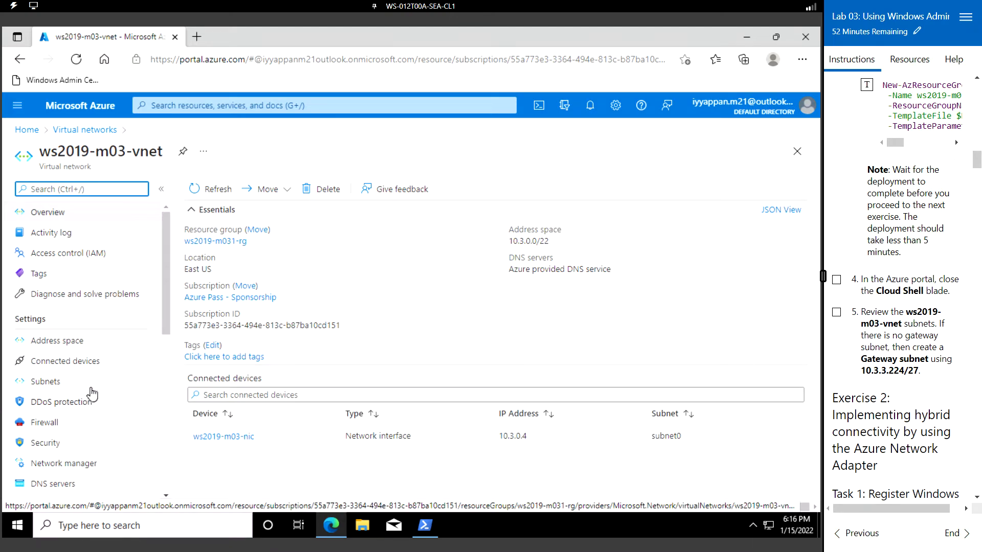
pyautogui.scroll(-3, 93, 394)
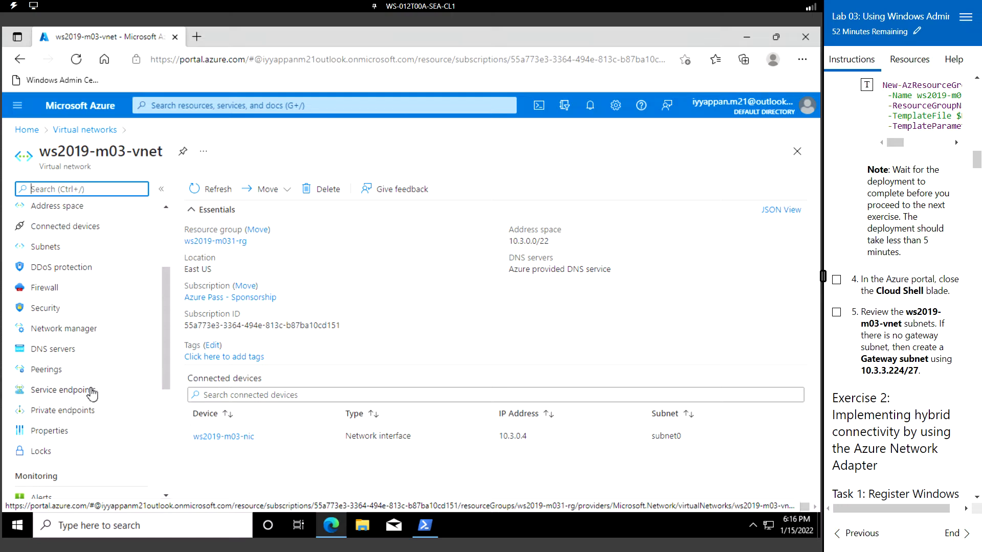
pyautogui.click(50, 246)
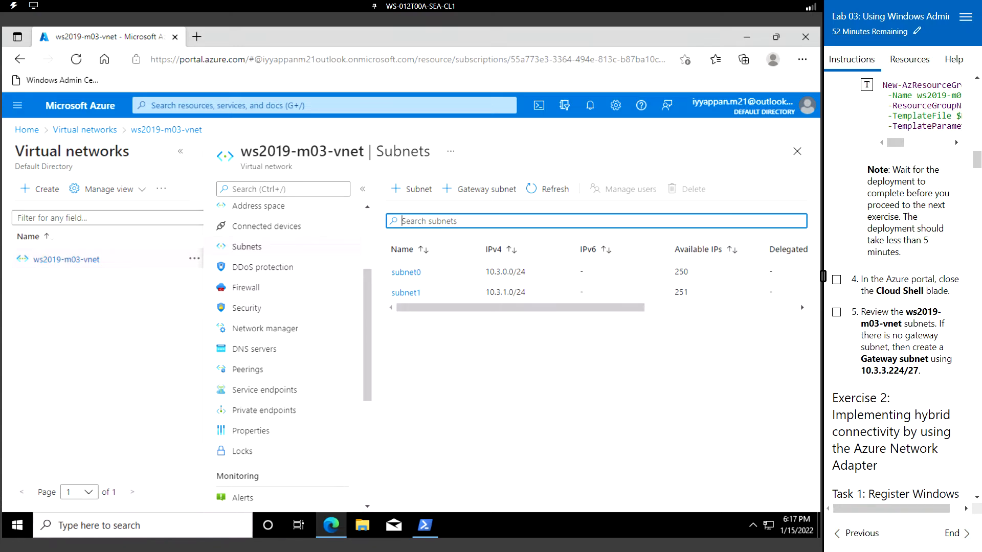
# Add a gateway subnet with address range 10.3.3.224/27 and save it.
pyautogui.click(478, 195)
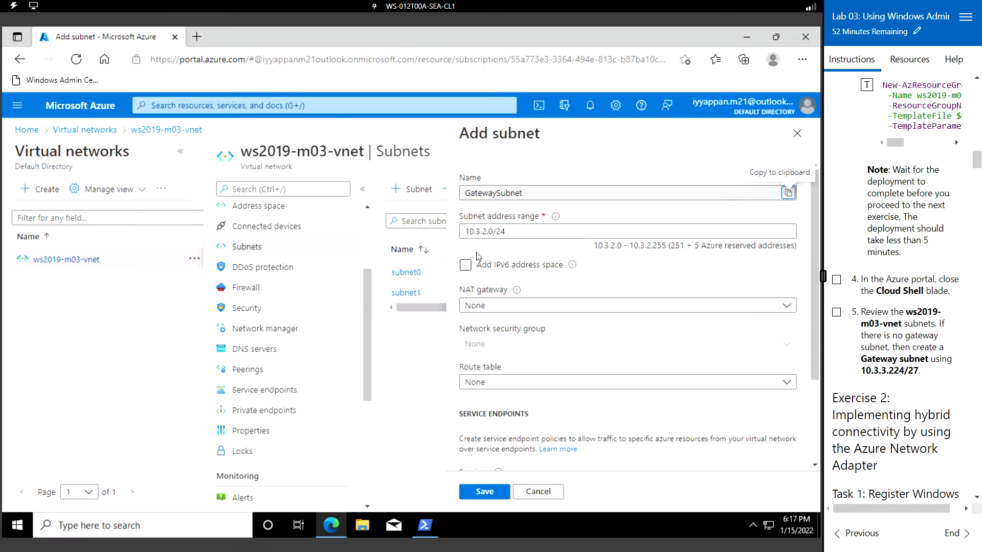
pyautogui.click(493, 231)
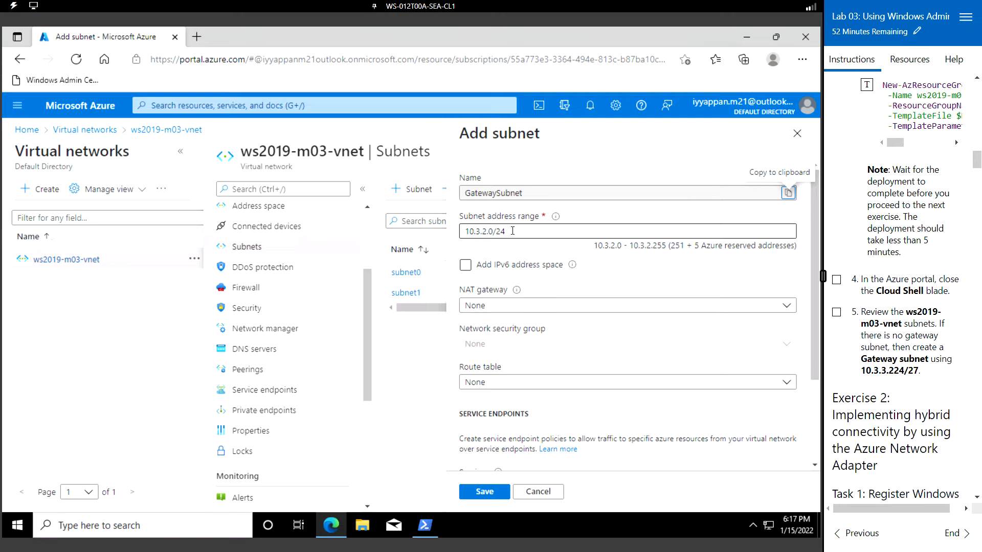
pyautogui.click(515, 231)
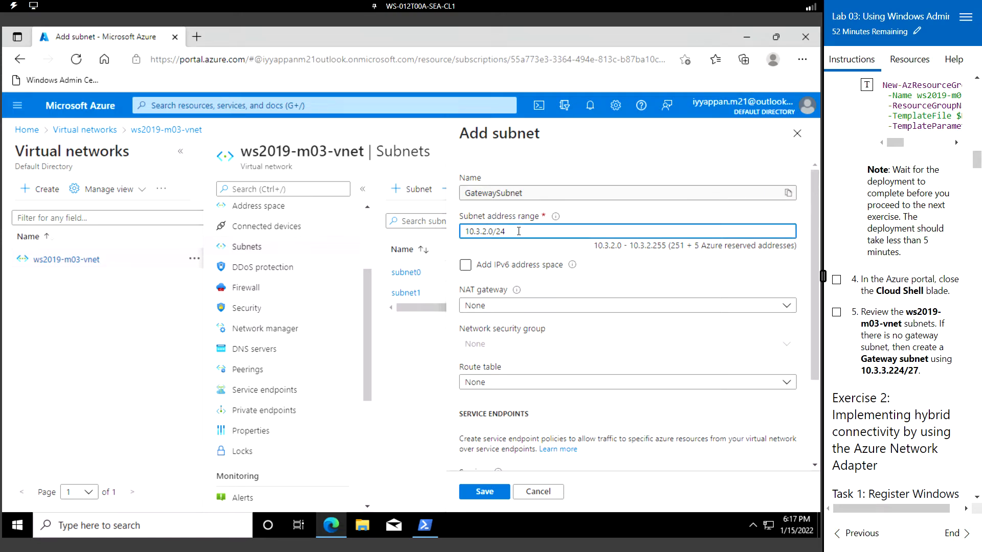
pyautogui.press('BackSpace')
pyautogui.press('BackSpace')
pyautogui.press('BackSpace')
pyautogui.press('BackSpace')
pyautogui.press('BackSpace')
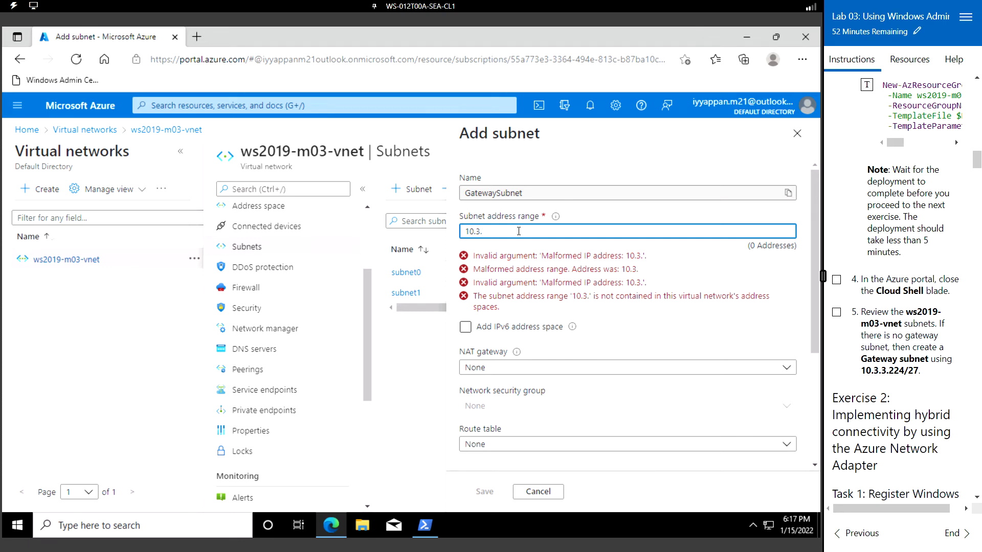
pyautogui.write('3.224')
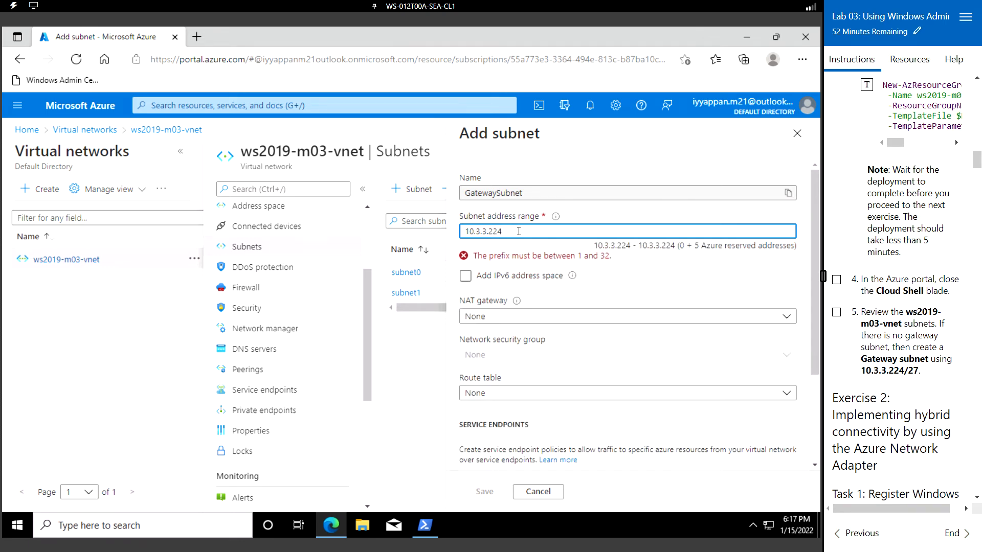
pyautogui.write('/27')
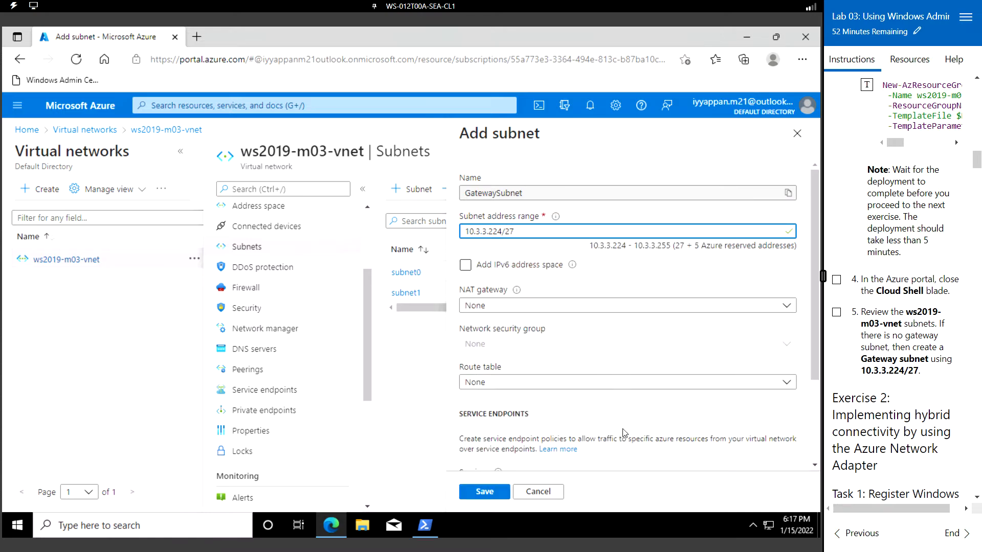
pyautogui.click(816, 440)
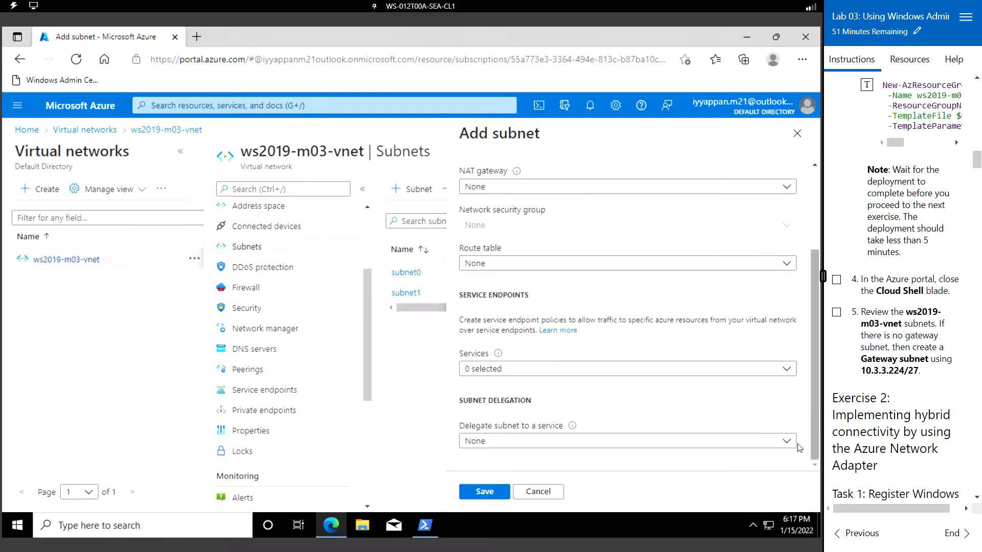
pyautogui.click(483, 492)
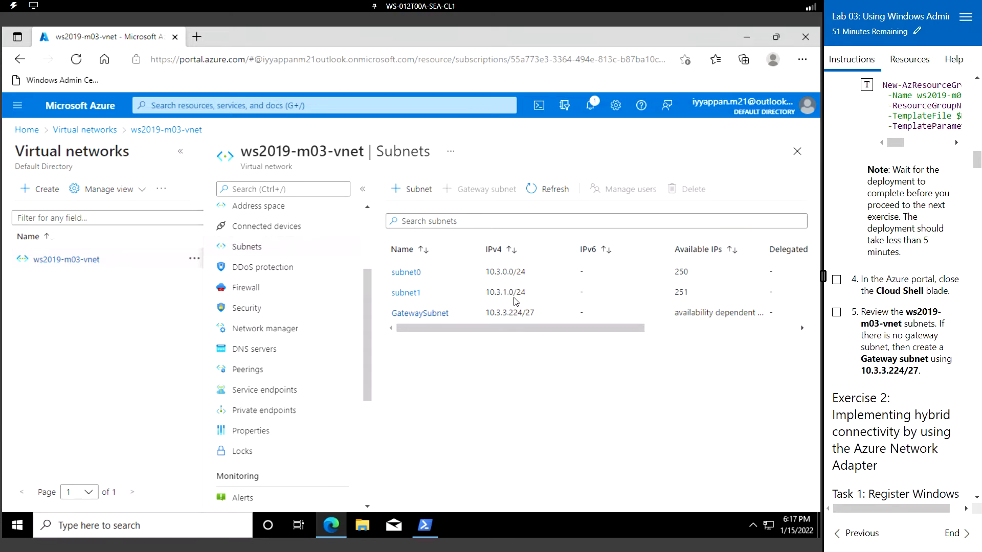
# Close the ws2019-m03-vnet Subnets blade and scroll the lab instructions to Exercise 2, Task 1.
pyautogui.click(798, 154)
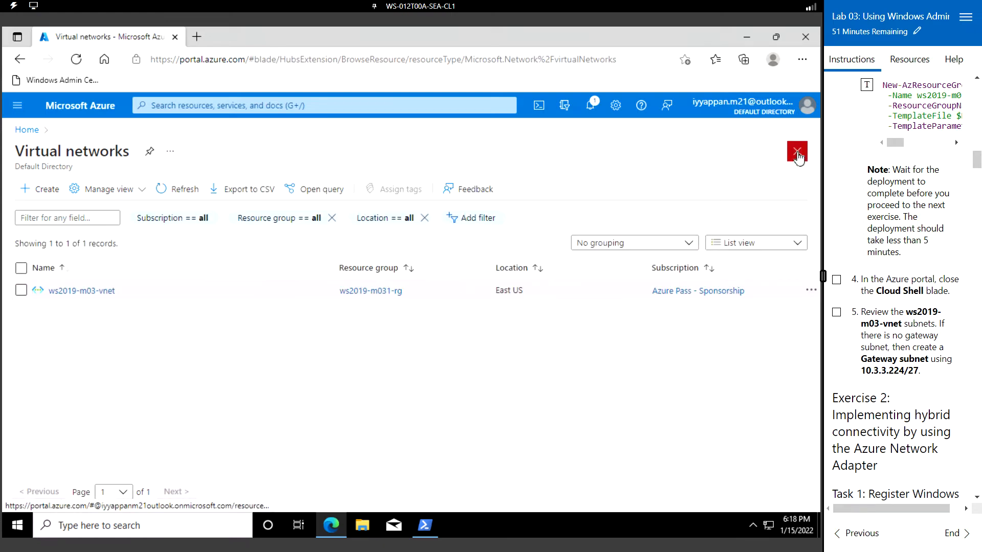
pyautogui.scroll(-4, 885, 257)
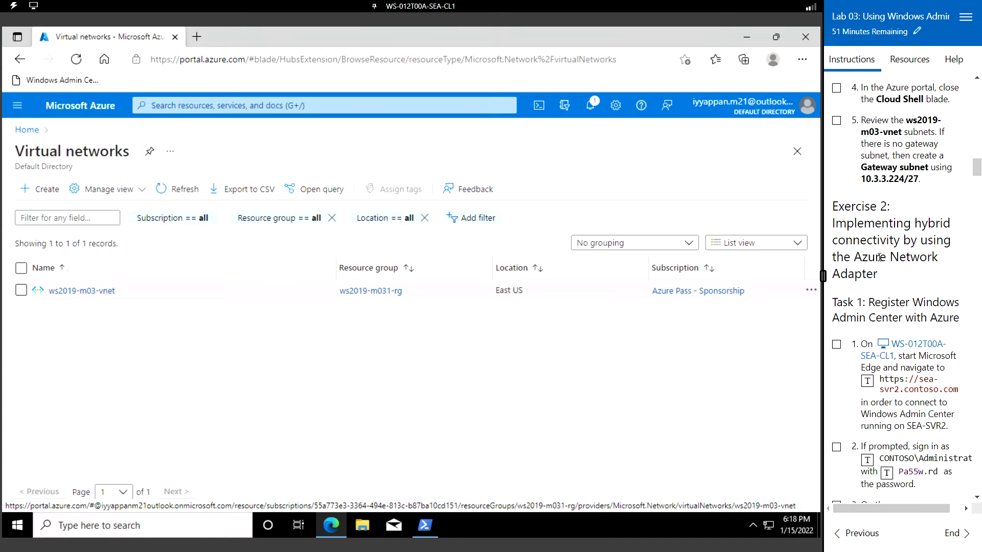
pyautogui.scroll(-3, 879, 262)
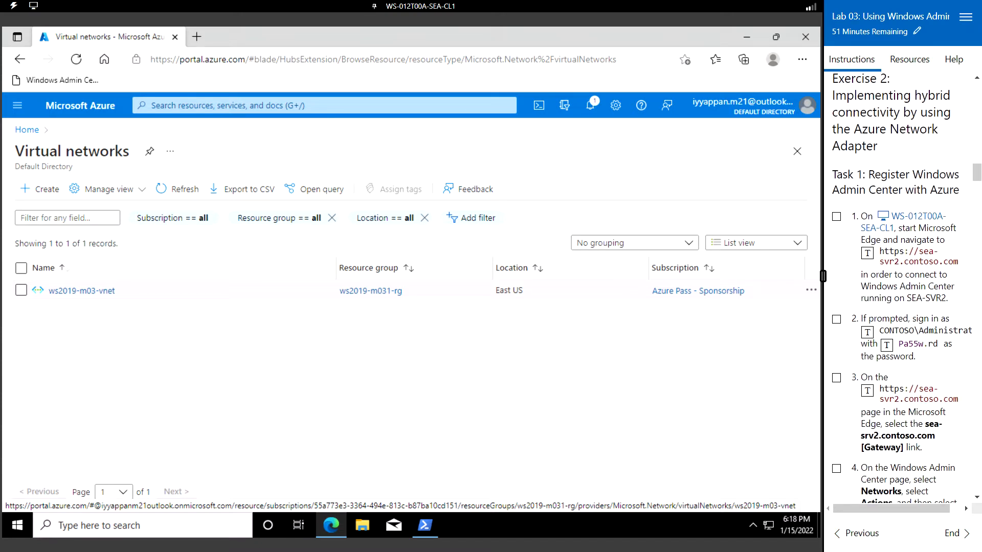
pyautogui.scroll(-2, 900, 287)
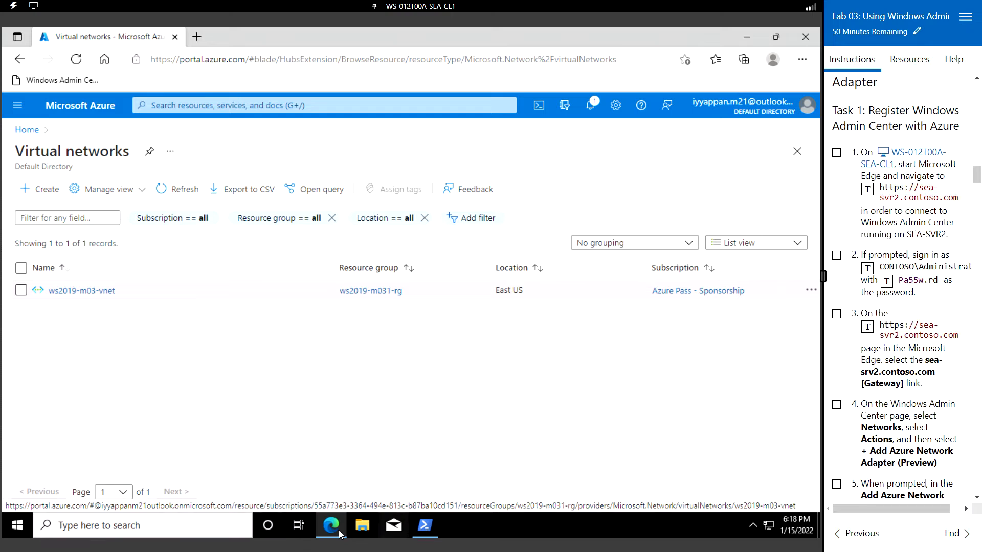
pyautogui.click(199, 39)
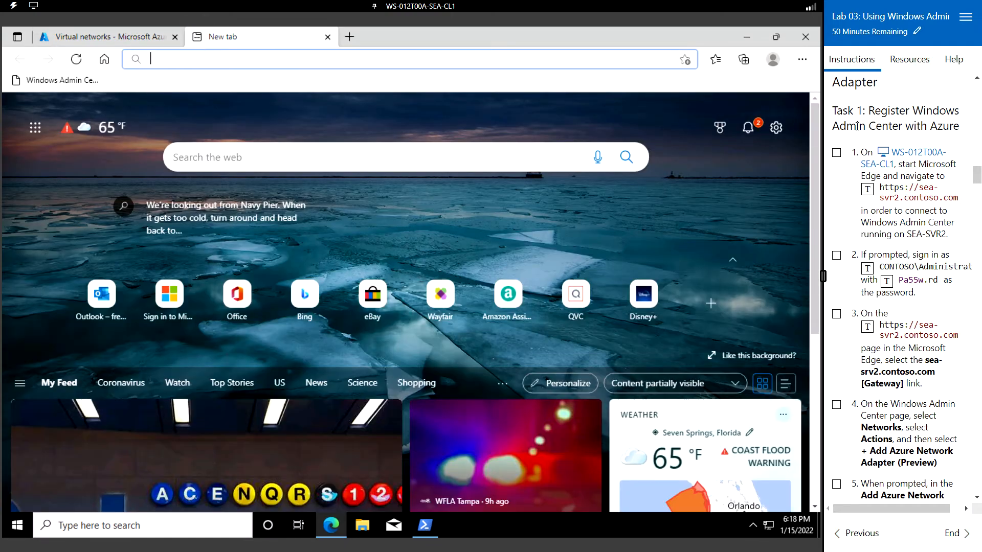
pyautogui.click(867, 189)
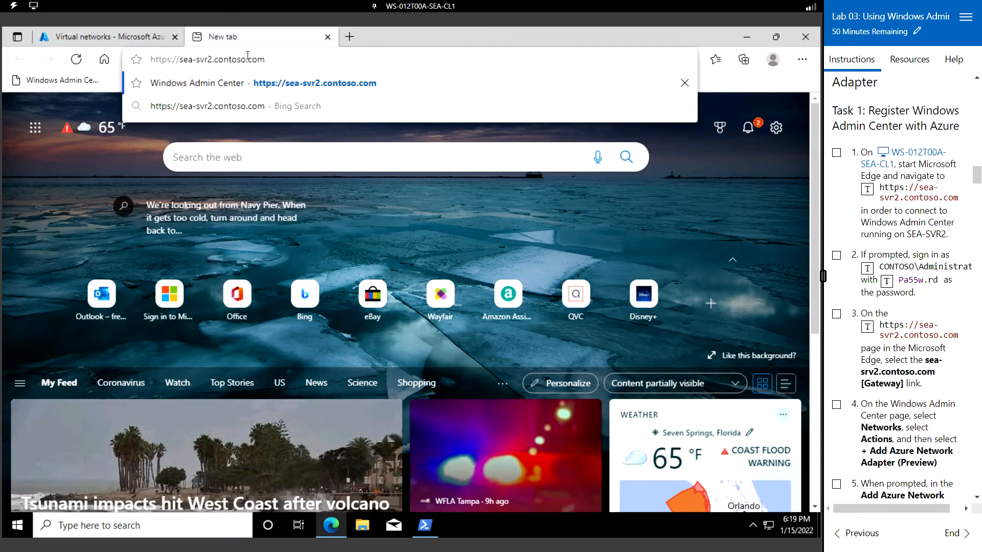
pyautogui.press('Return')
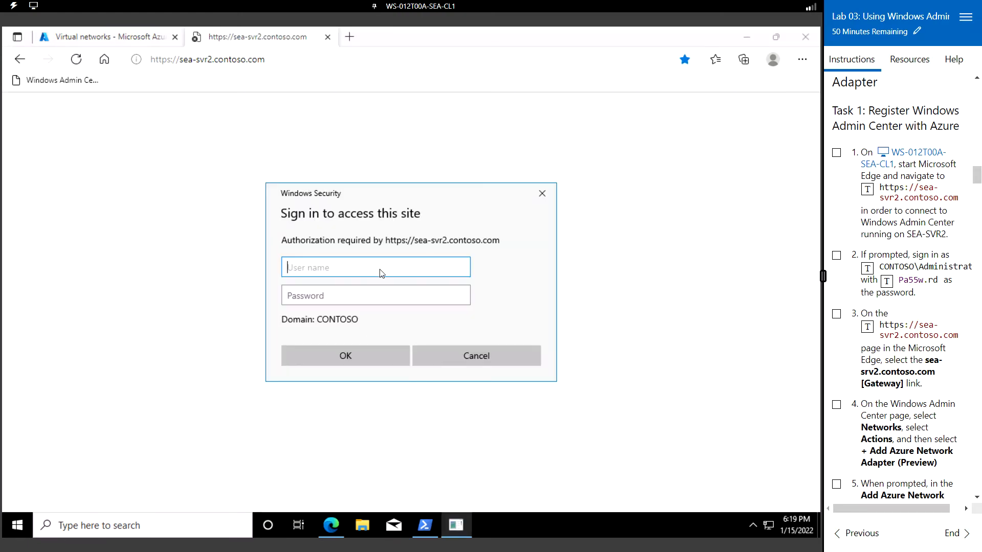
pyautogui.click(867, 268)
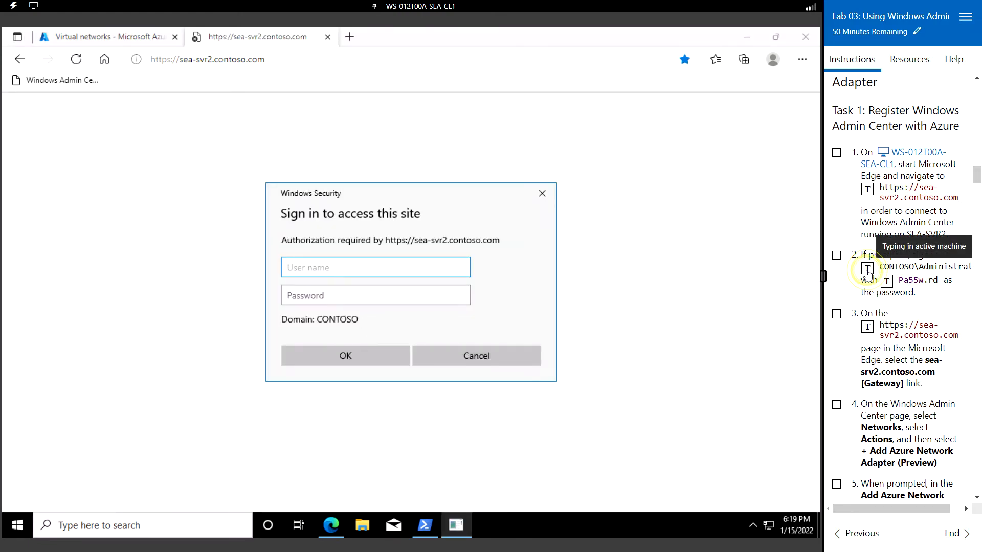
pyautogui.click(385, 302)
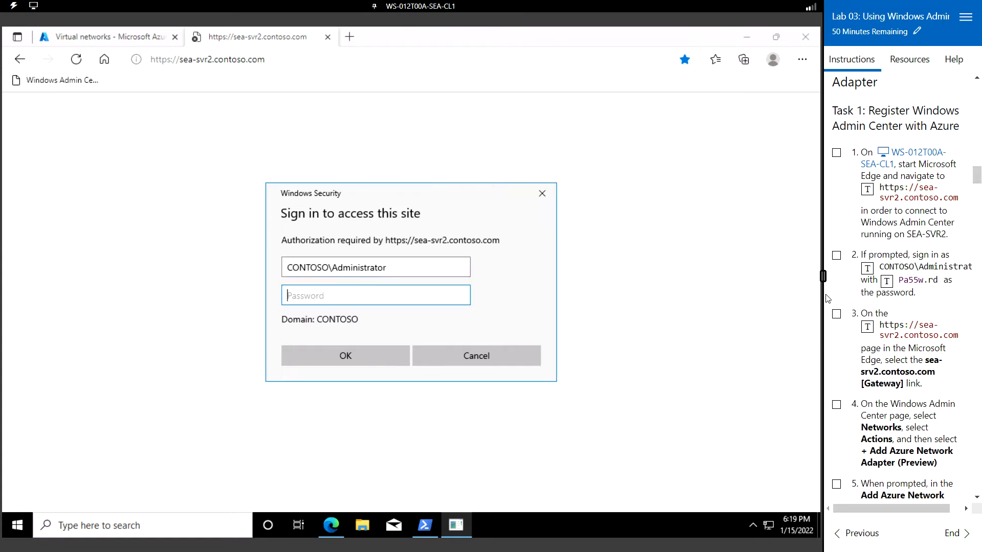
pyautogui.click(887, 281)
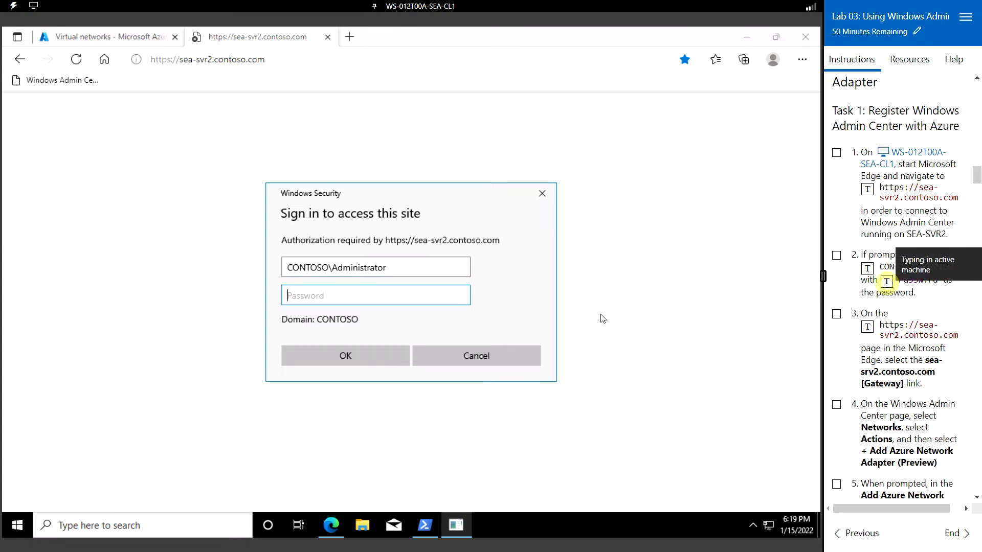
pyautogui.click(370, 360)
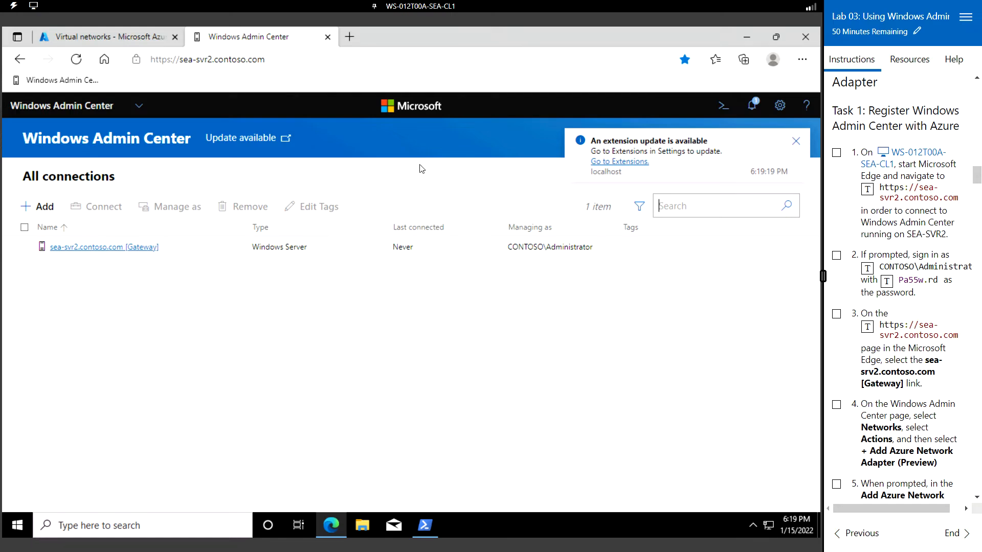
# Dismiss the extension-update toast, connect to sea-svr2.contoso.com [Gateway], and open its Networks tool.
pyautogui.click(796, 142)
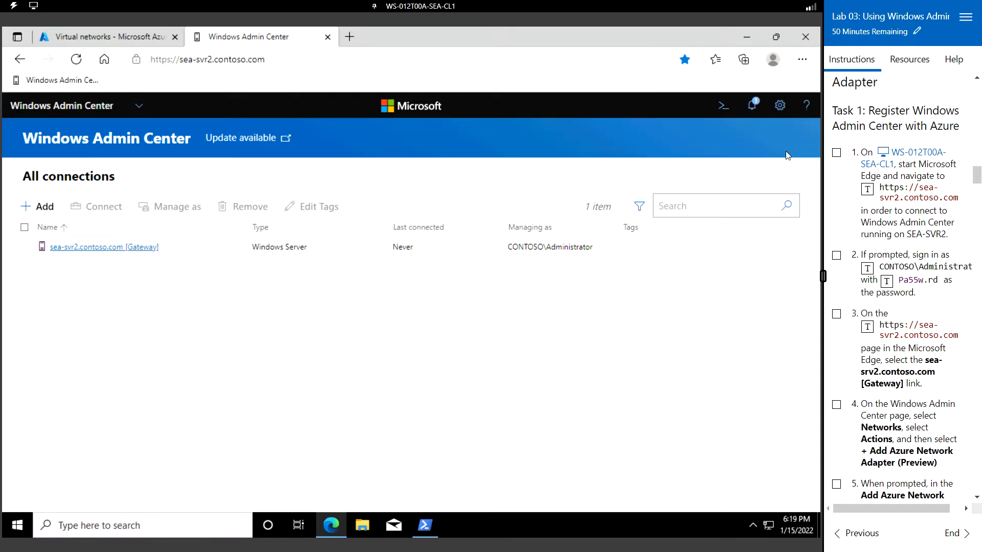
pyautogui.click(110, 249)
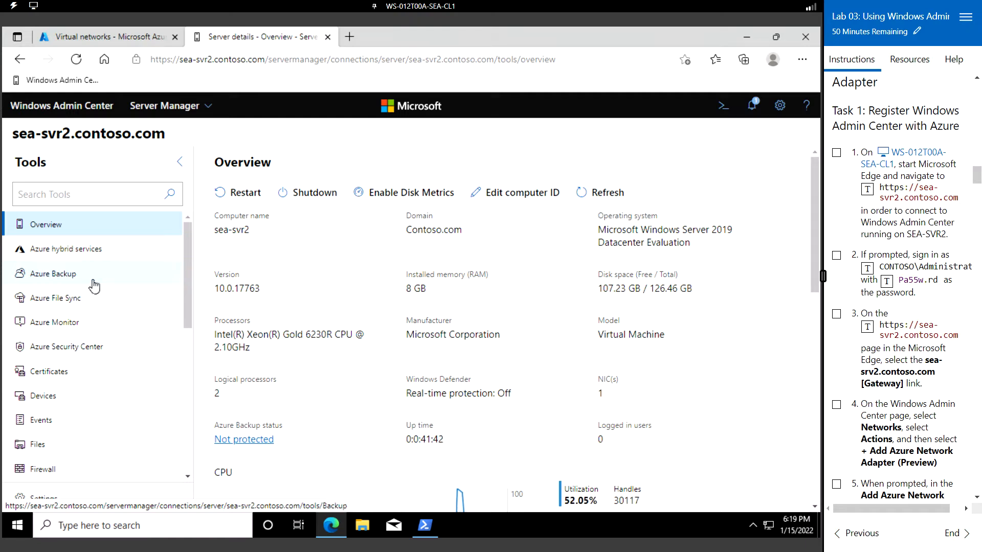
pyautogui.scroll(-1, 94, 287)
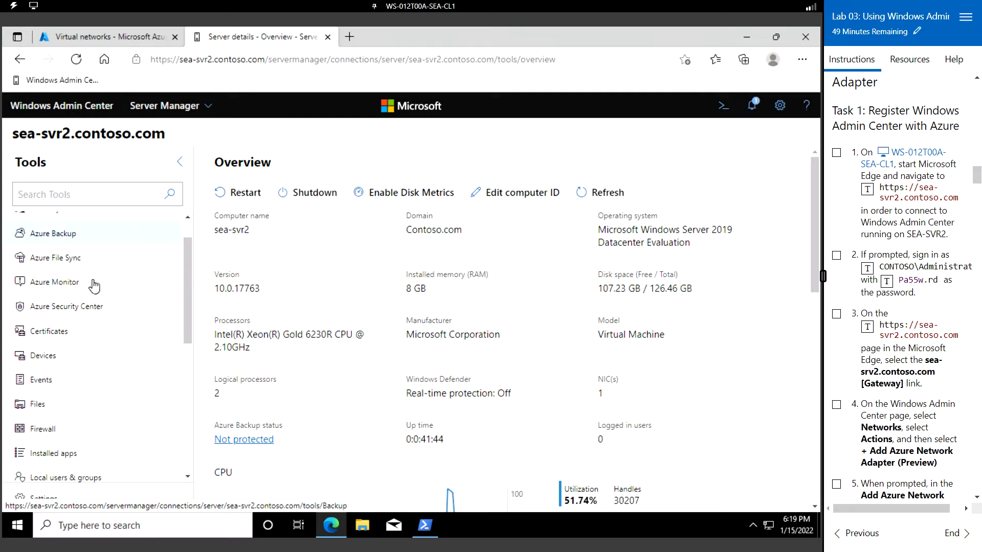
pyautogui.scroll(1, 95, 281)
pyautogui.scroll(-3, 124, 306)
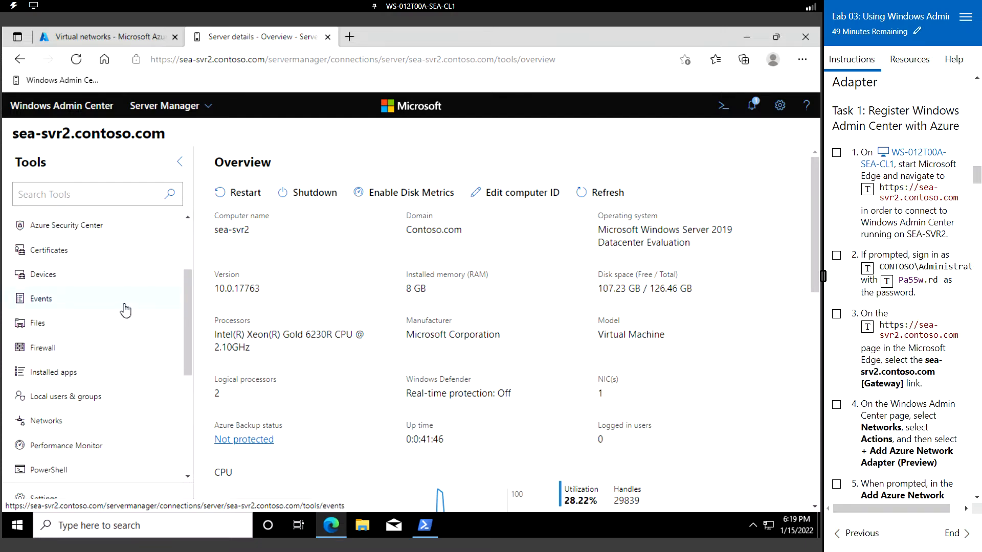
pyautogui.click(57, 425)
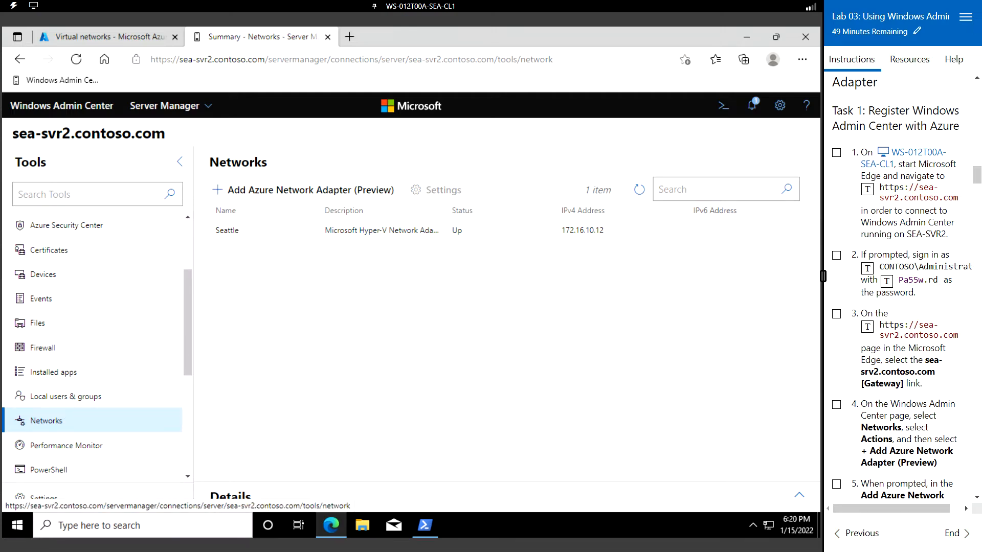
# Select the Seattle adapter, choose Add Azure Network Adapter (Preview), and go to Register Windows Admin Center.
pyautogui.click(227, 230)
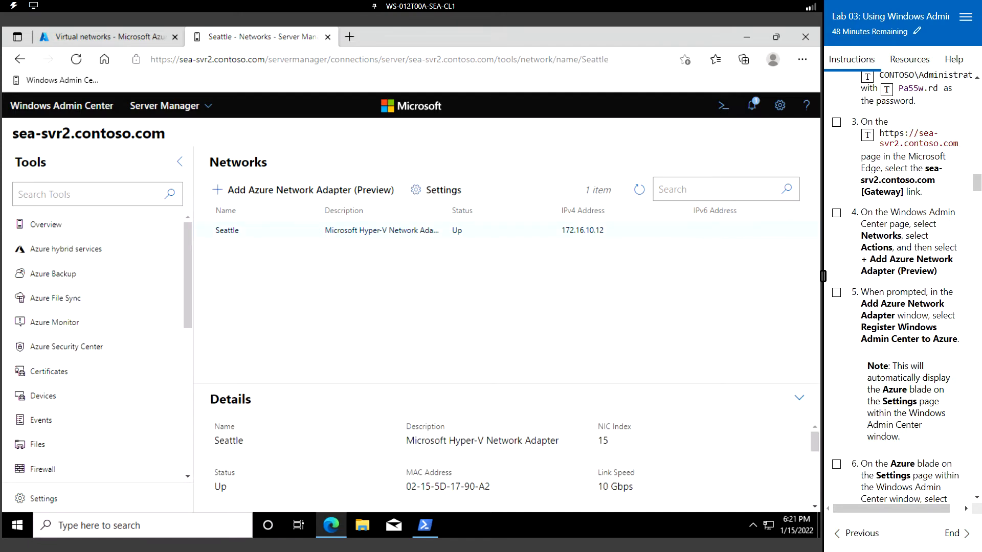
pyautogui.scroll(-10, 61, 376)
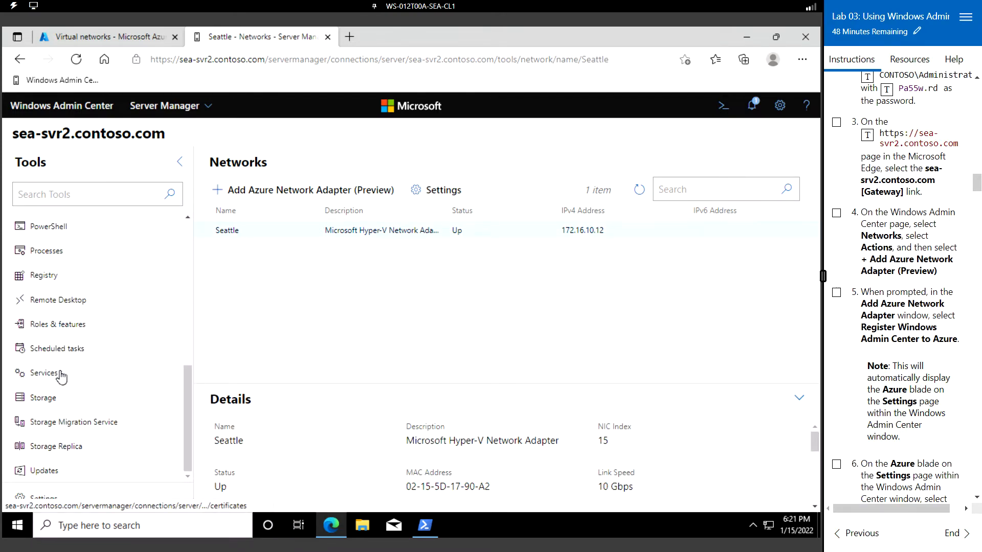
pyautogui.scroll(5, 82, 375)
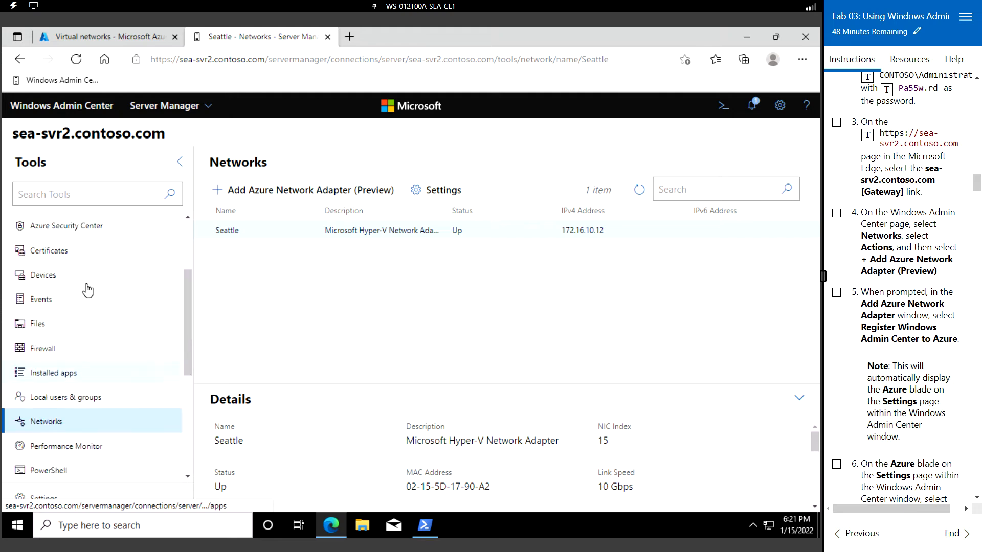
pyautogui.click(262, 195)
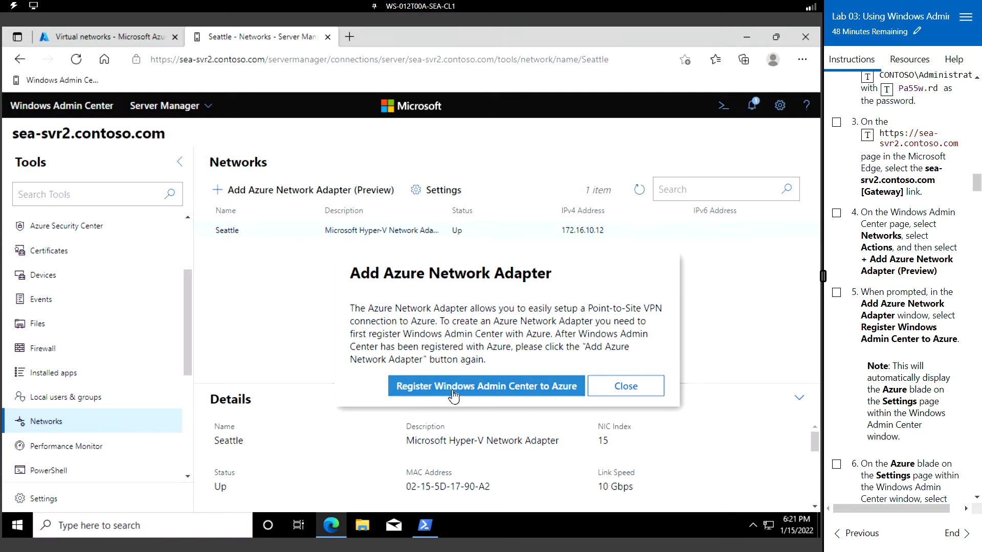
pyautogui.click(510, 389)
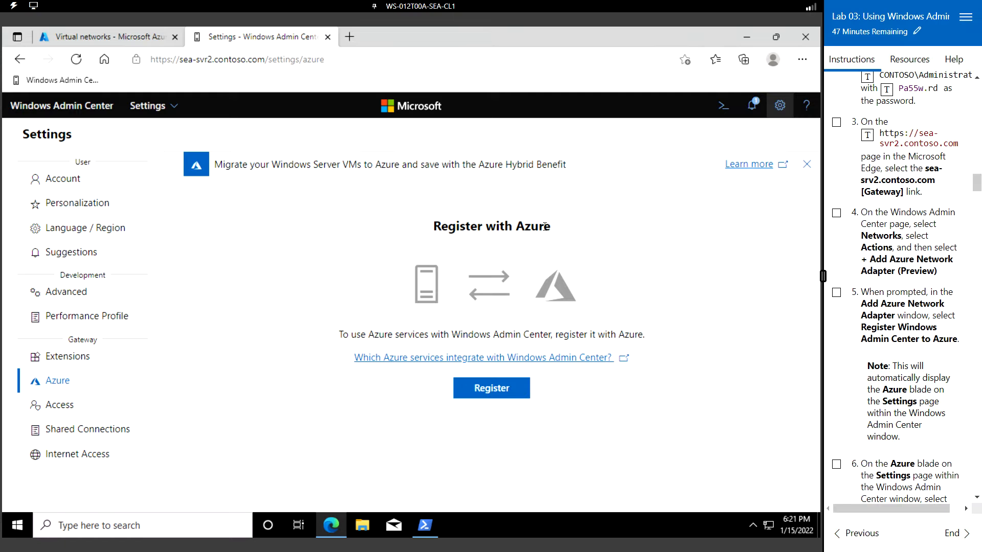
# Start the Azure registration, copy the one-time code, and open Microsoft's Enter code page.
pyautogui.click(500, 392)
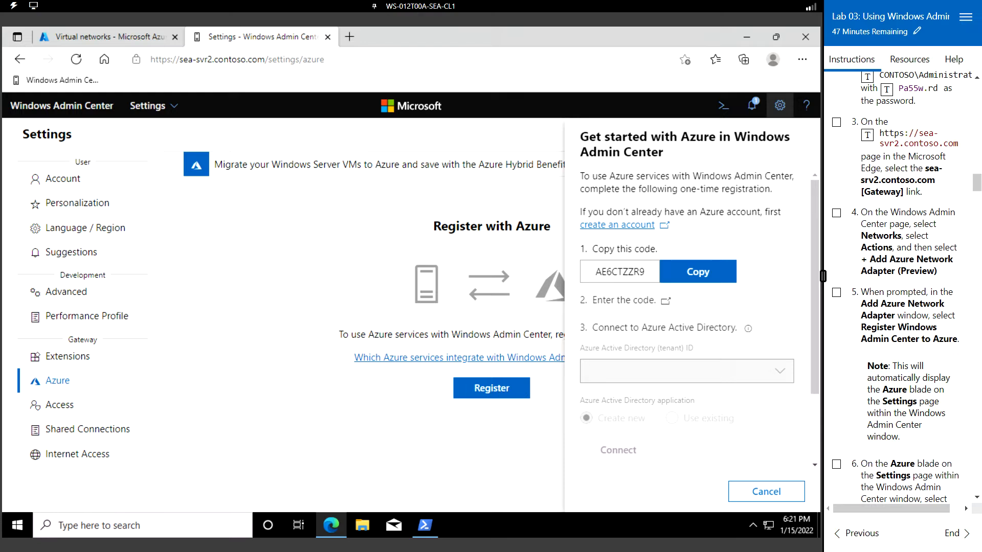
pyautogui.scroll(-5, 900, 277)
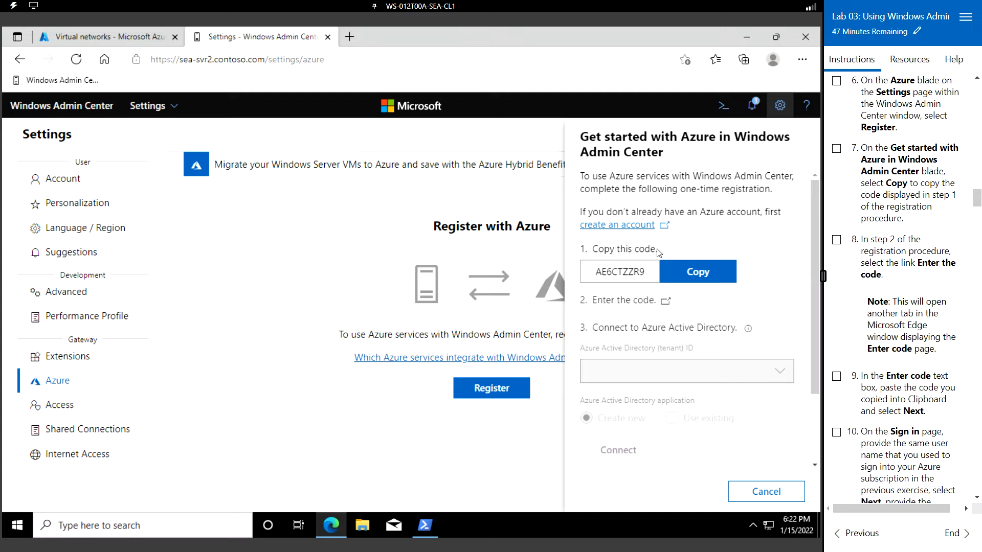
pyautogui.click(702, 274)
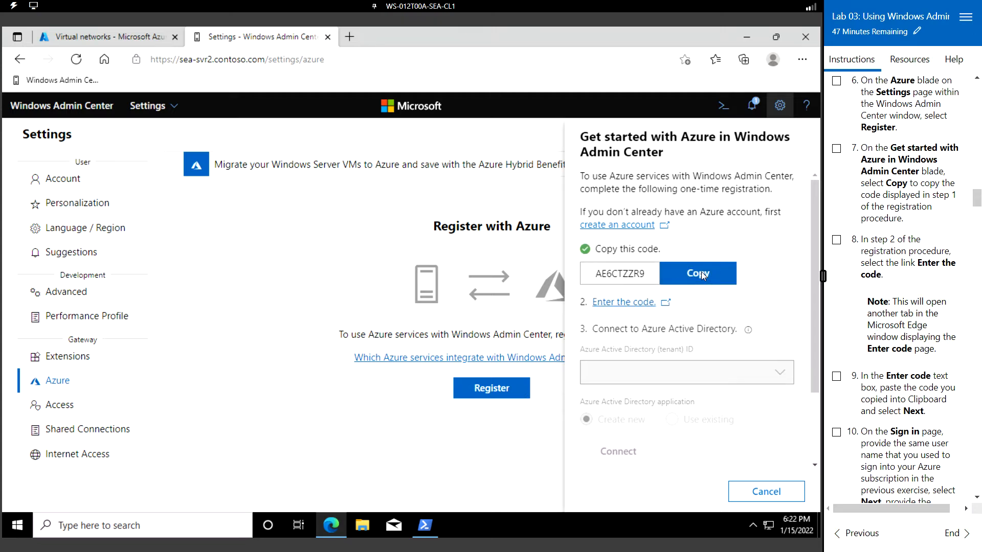
pyautogui.click(664, 303)
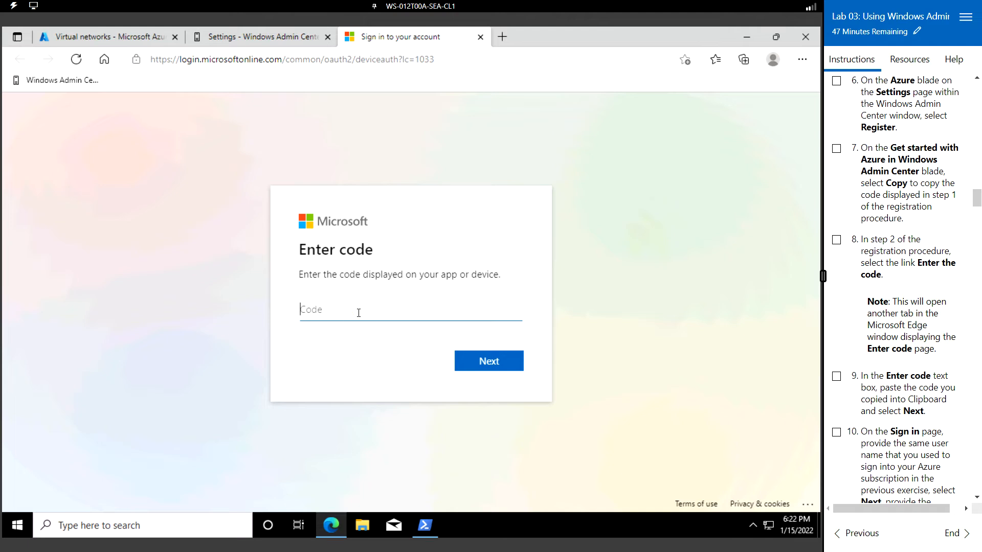
# Paste the device code, sign in with the already signed-in account, and return to the Settings tab.
pyautogui.hotkey('ctrl', 'v')
pyautogui.click(494, 363)
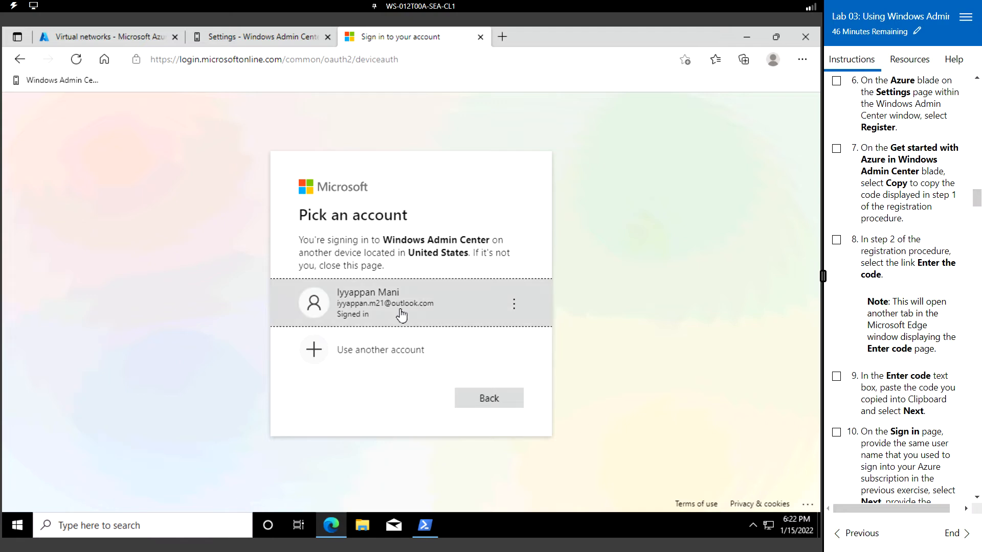
pyautogui.scroll(-5, 857, 317)
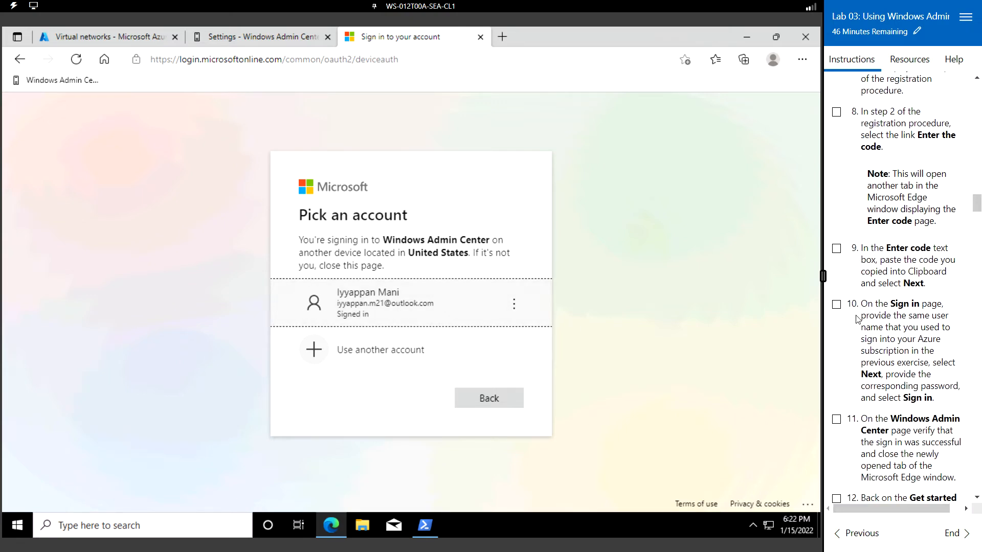
pyautogui.click(390, 307)
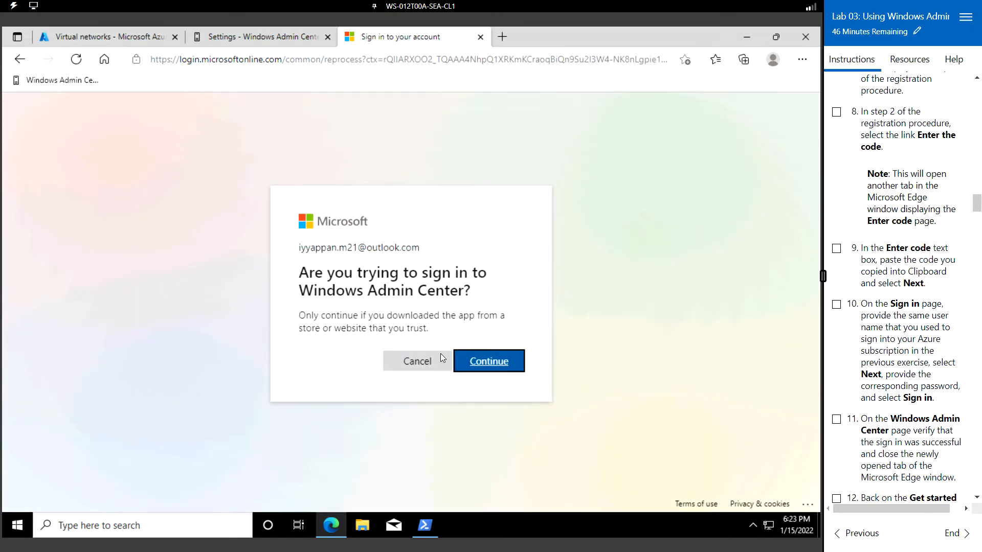
pyautogui.click(502, 362)
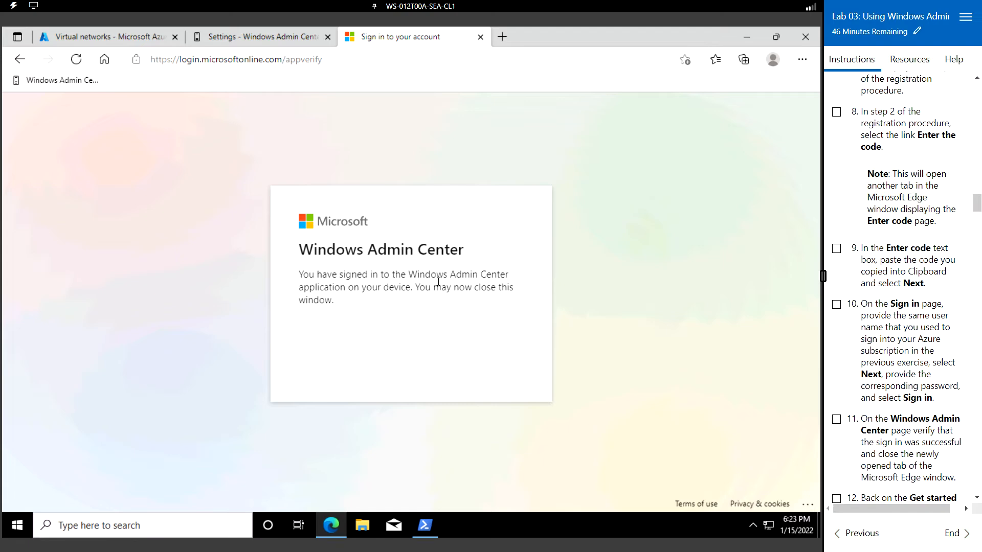
pyautogui.click(278, 38)
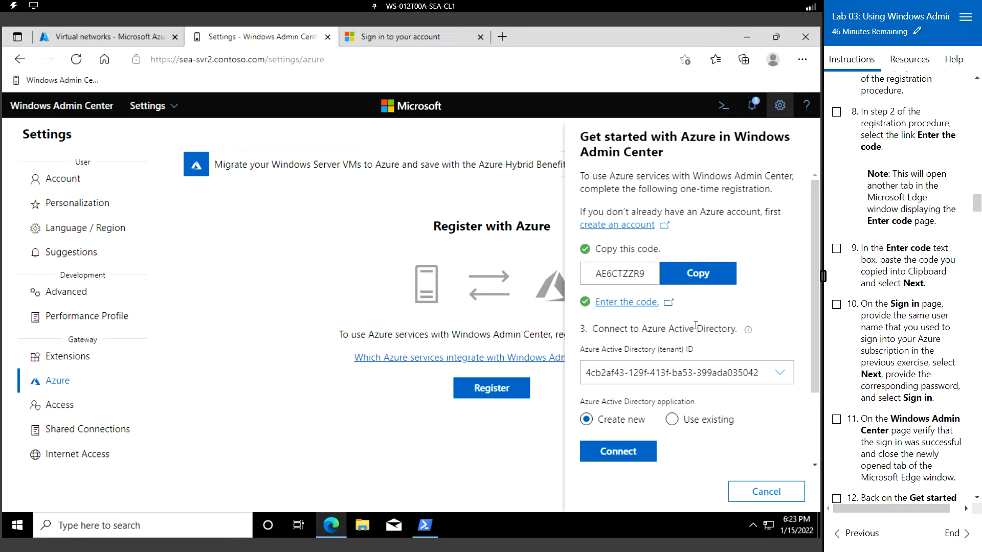
# Keep the existing Azure tenant ID and close the sign-in confirmation tab.
pyautogui.scroll(-1, 683, 327)
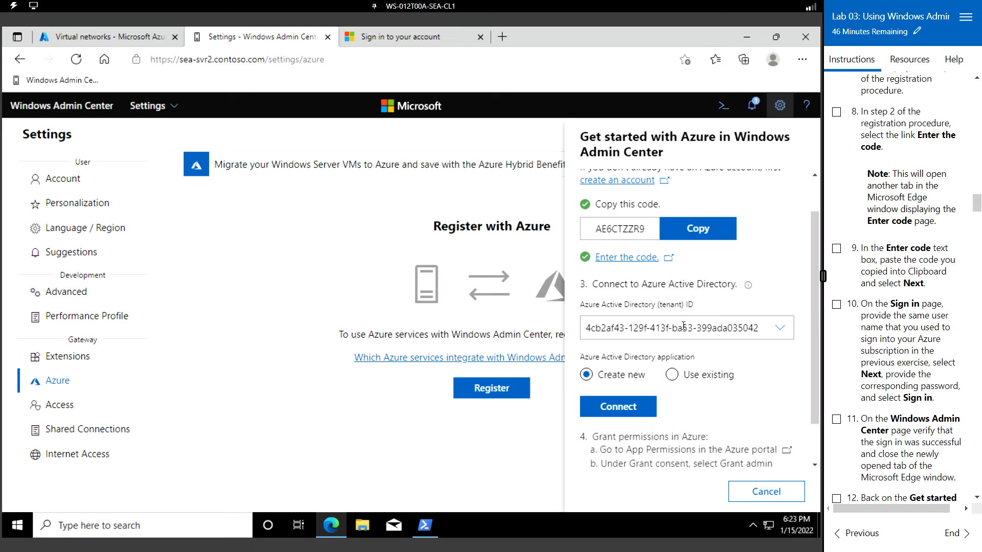
pyautogui.scroll(-1, 683, 326)
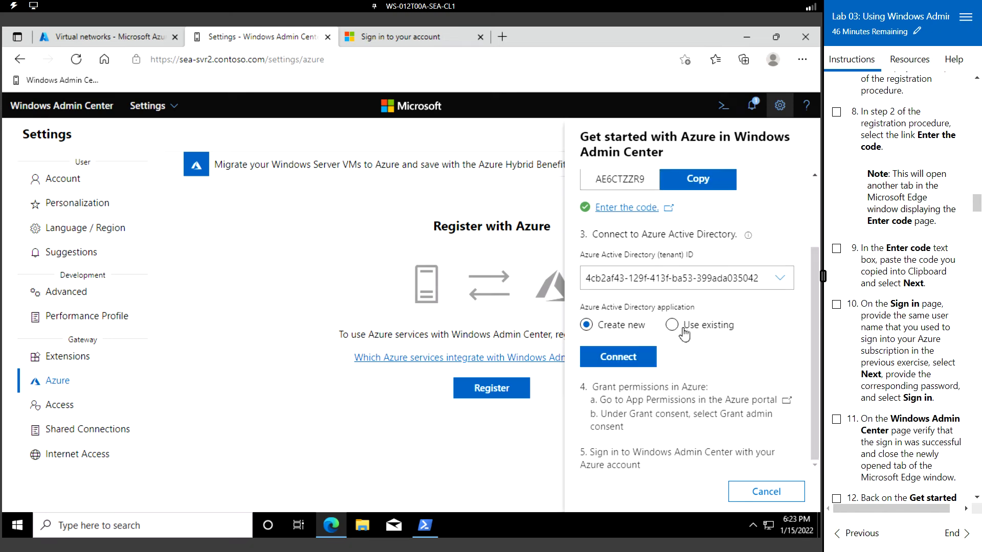
pyautogui.scroll(2, 684, 335)
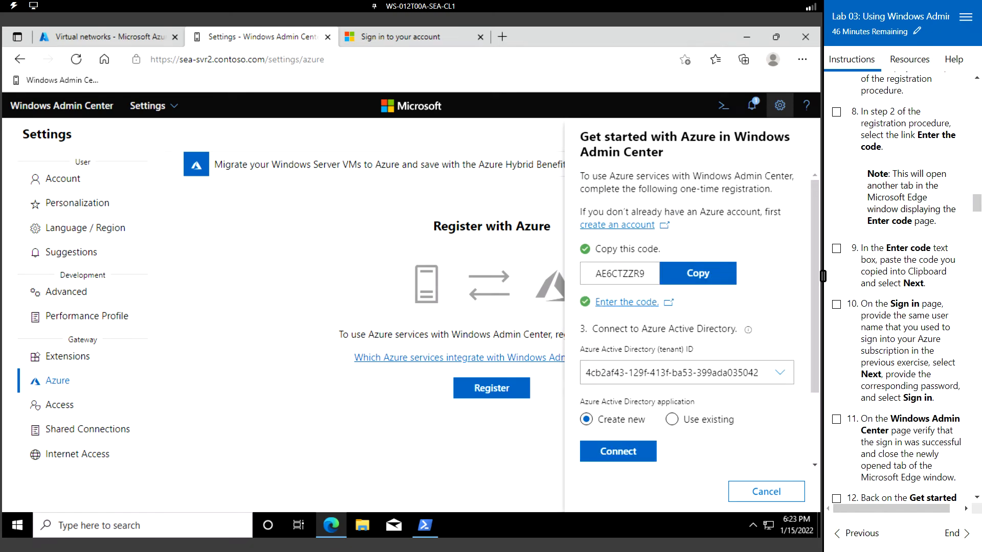
pyautogui.scroll(-3, 903, 287)
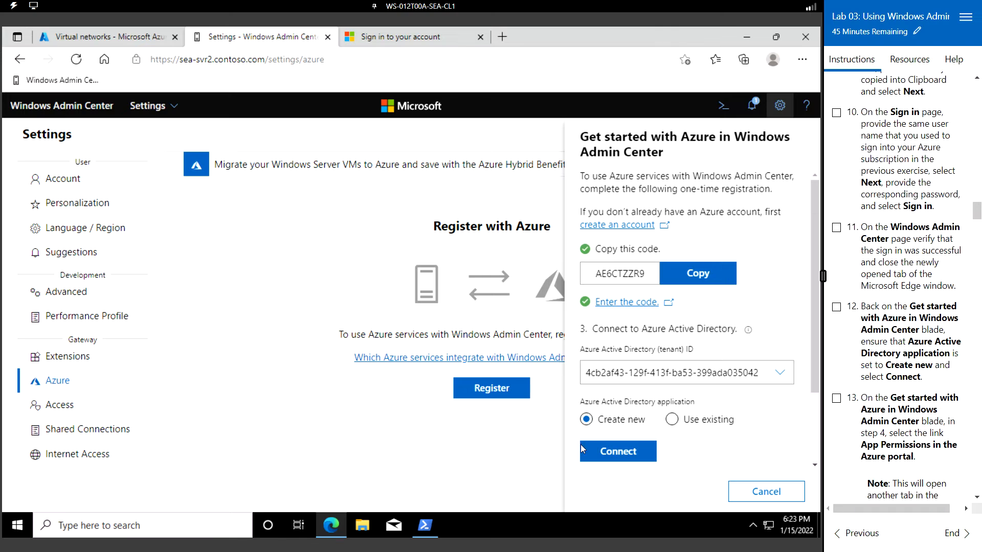
pyautogui.click(781, 372)
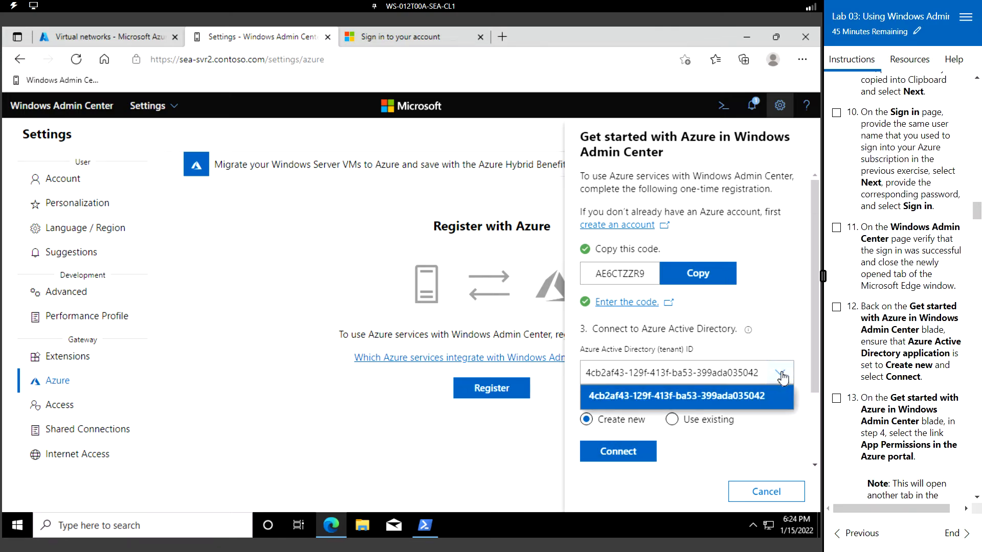
pyautogui.click(781, 376)
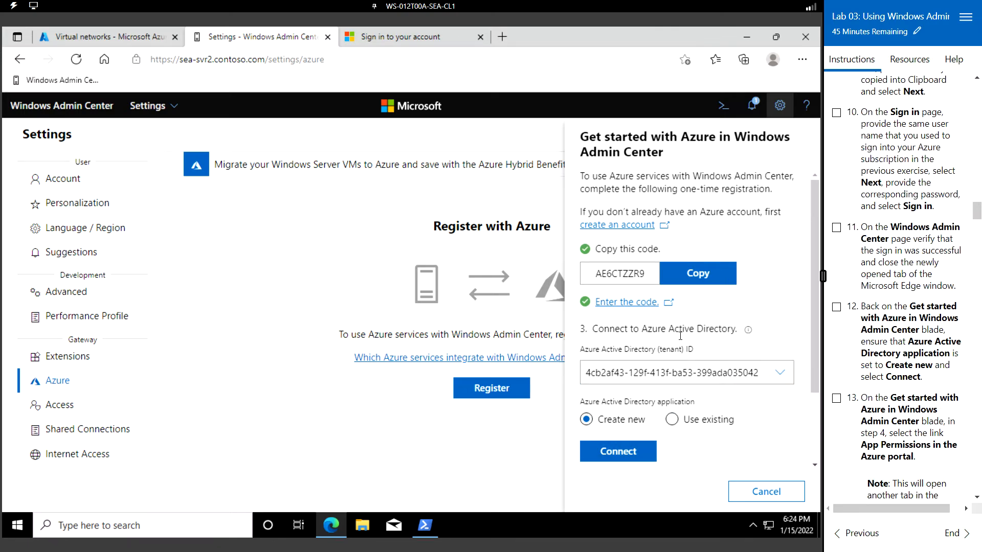
pyautogui.click(427, 38)
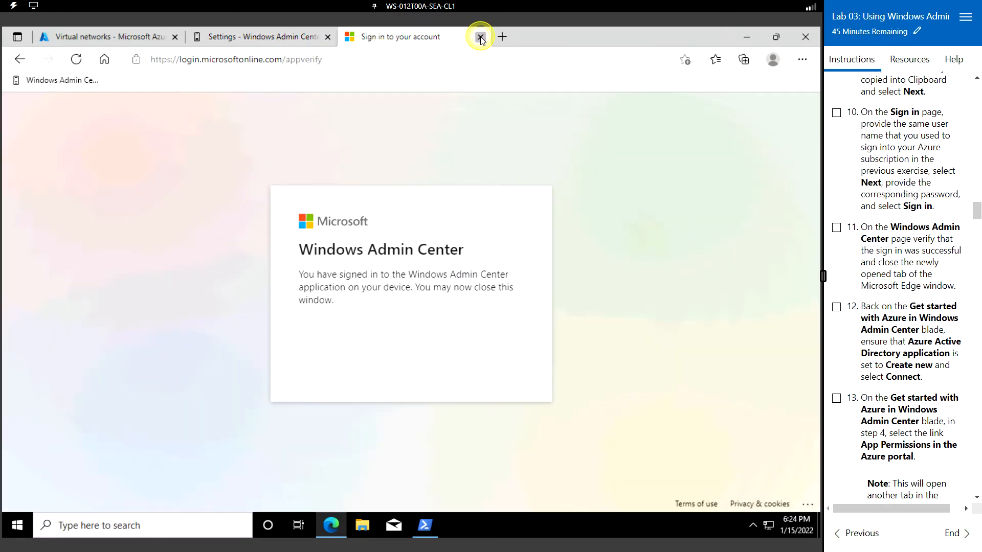
pyautogui.click(479, 37)
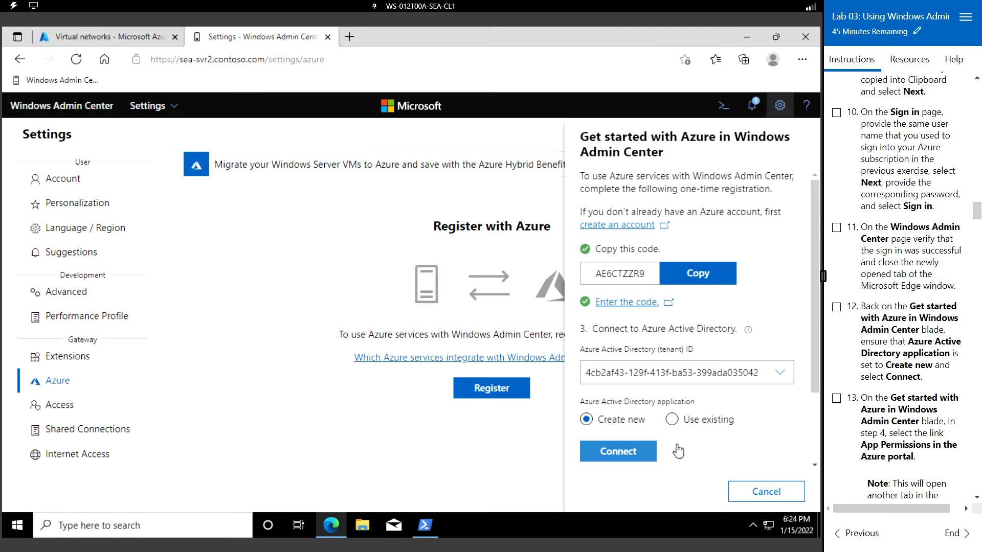
# Connect to Azure Active Directory by creating a new application.
pyautogui.scroll(-2, 706, 440)
pyautogui.click(620, 358)
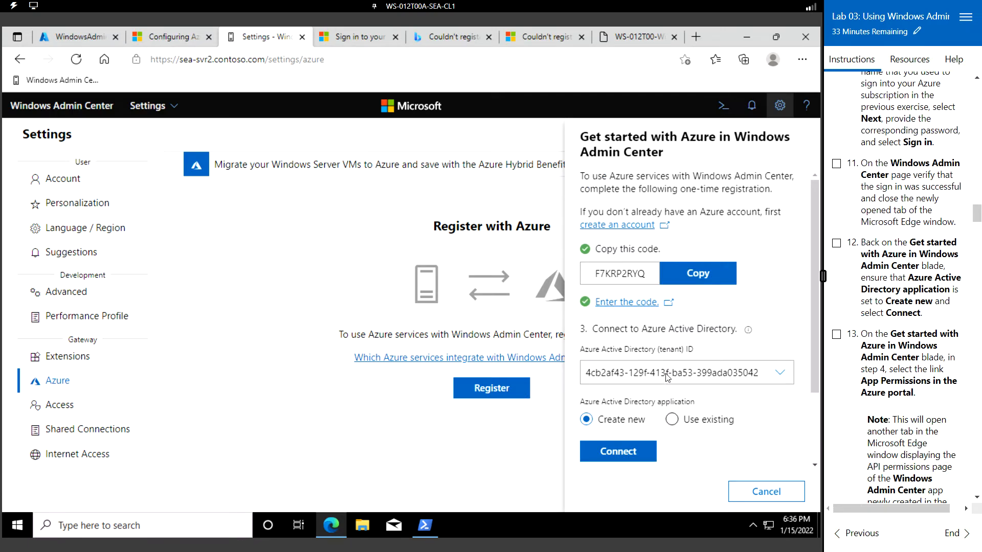
pyautogui.scroll(-2, 645, 386)
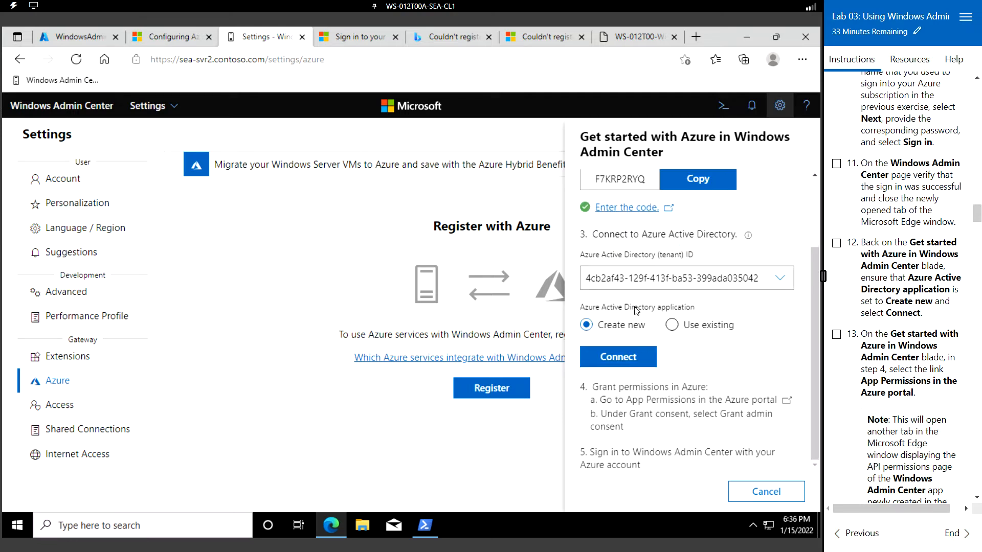
# Switch to Use existing and copy the WindowsAdminCenter app's client ID from App registrations.
pyautogui.click(672, 325)
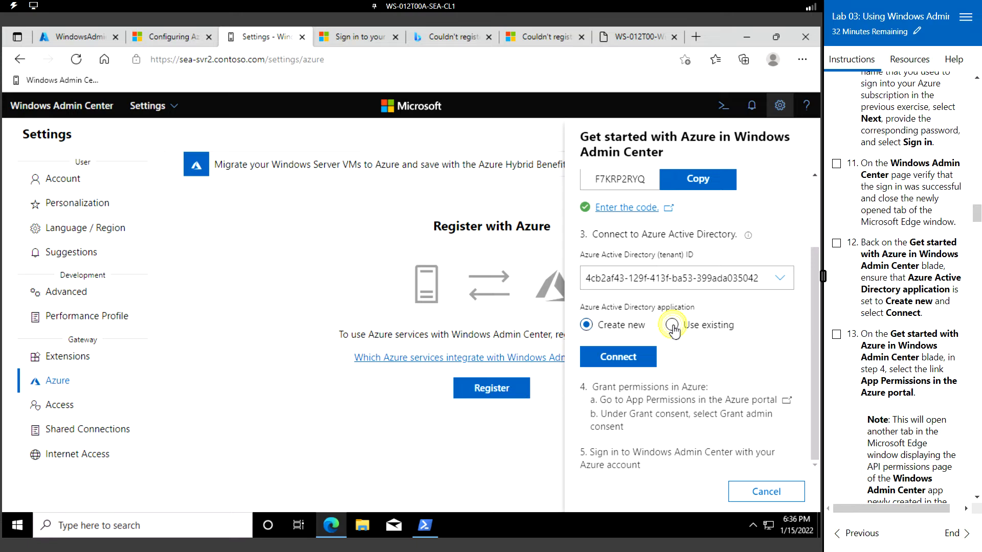
pyautogui.click(76, 41)
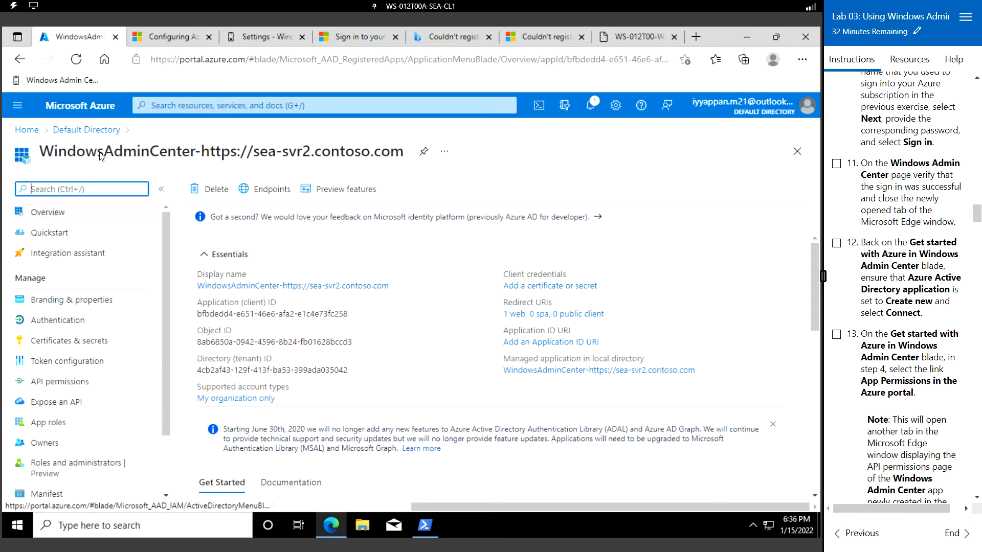
pyautogui.click(85, 132)
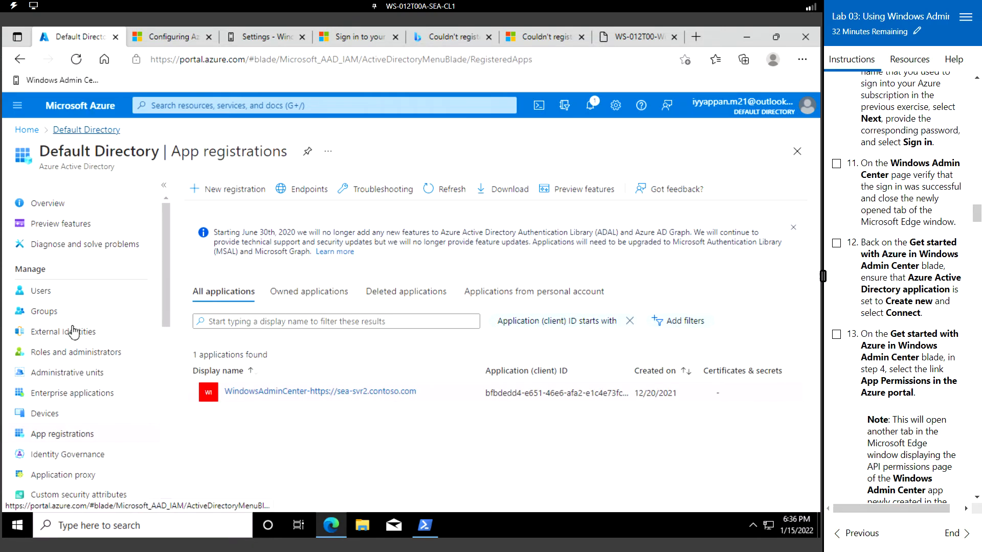
pyautogui.click(70, 435)
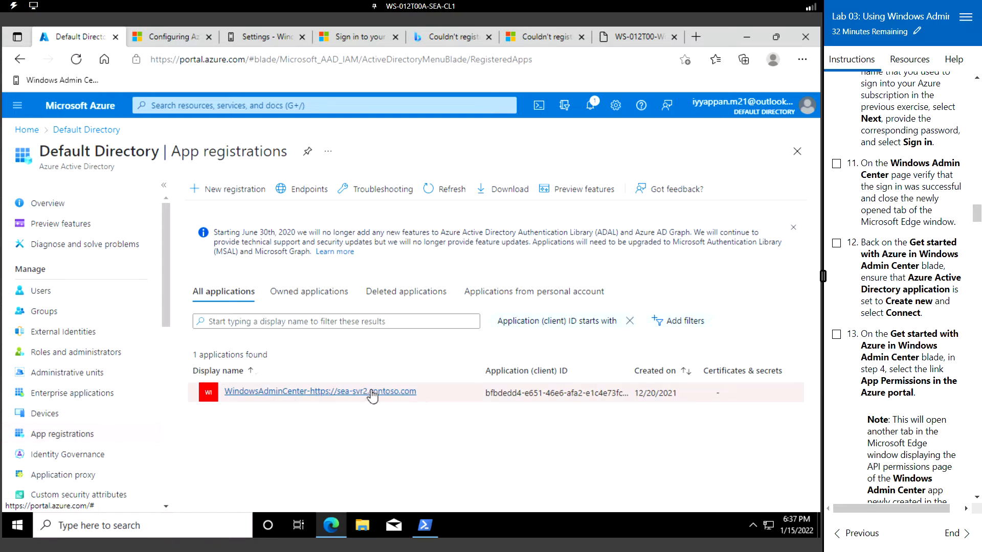
pyautogui.click(303, 393)
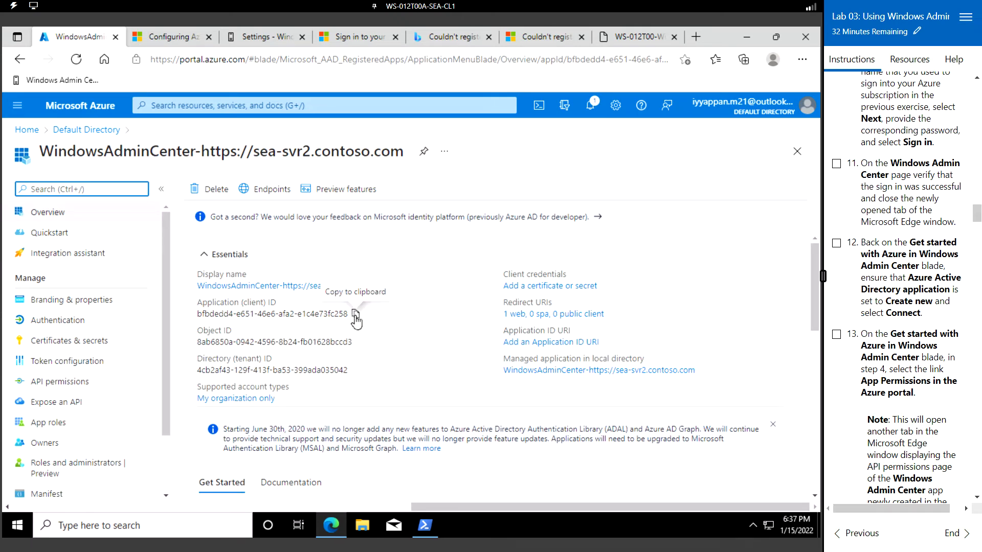
pyautogui.click(355, 314)
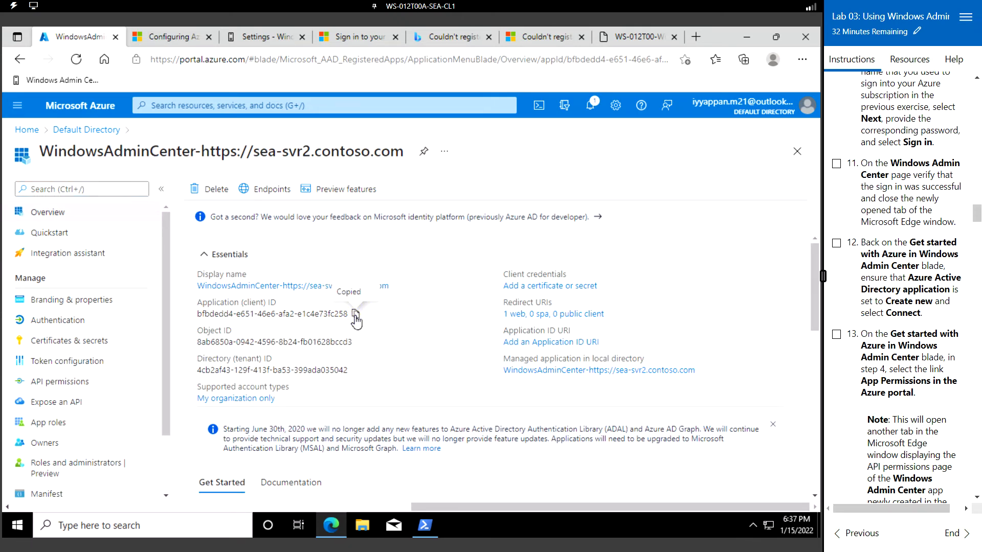
pyautogui.click(258, 36)
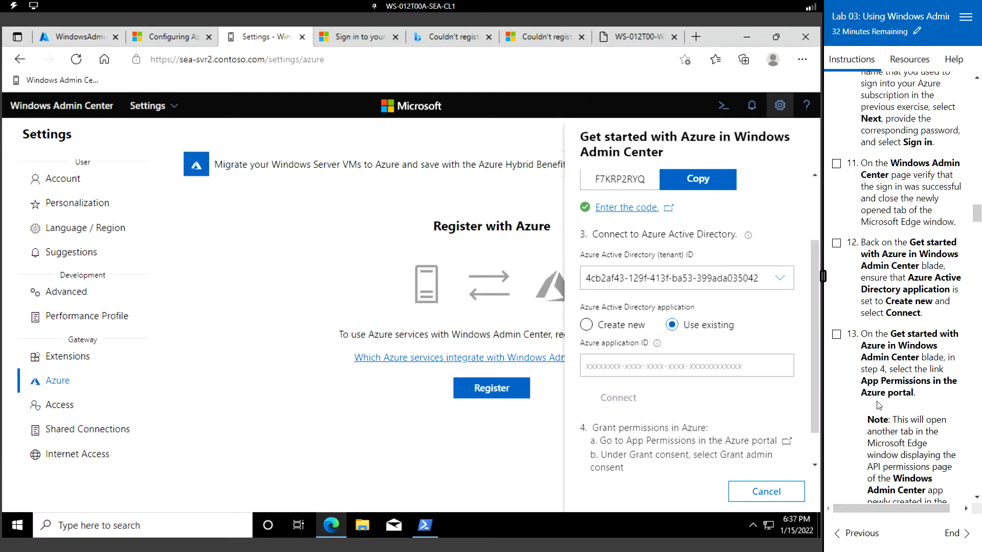
# Paste the copied application ID into the Azure application ID box and connect the gateway to Azure AD.
pyautogui.rightClick(638, 367)
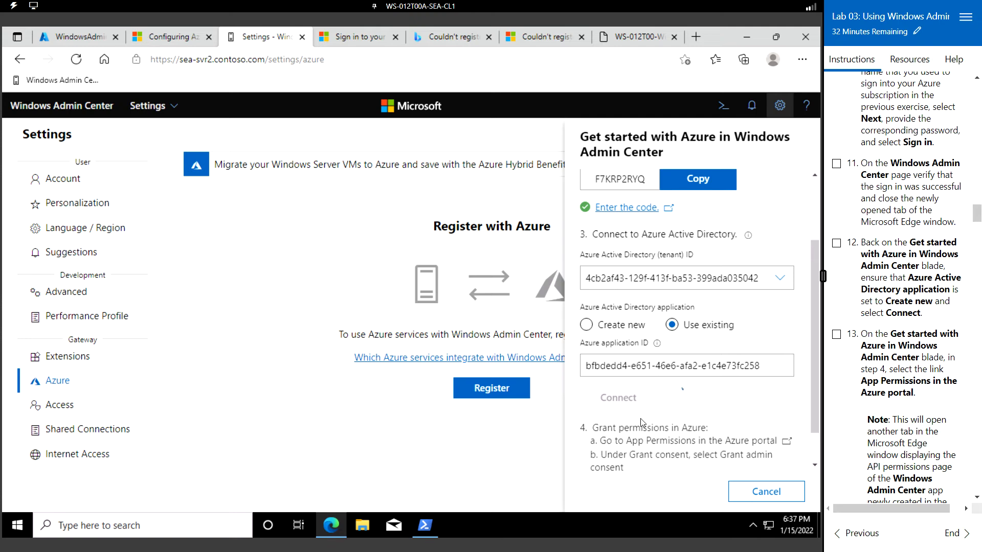
pyautogui.click(717, 392)
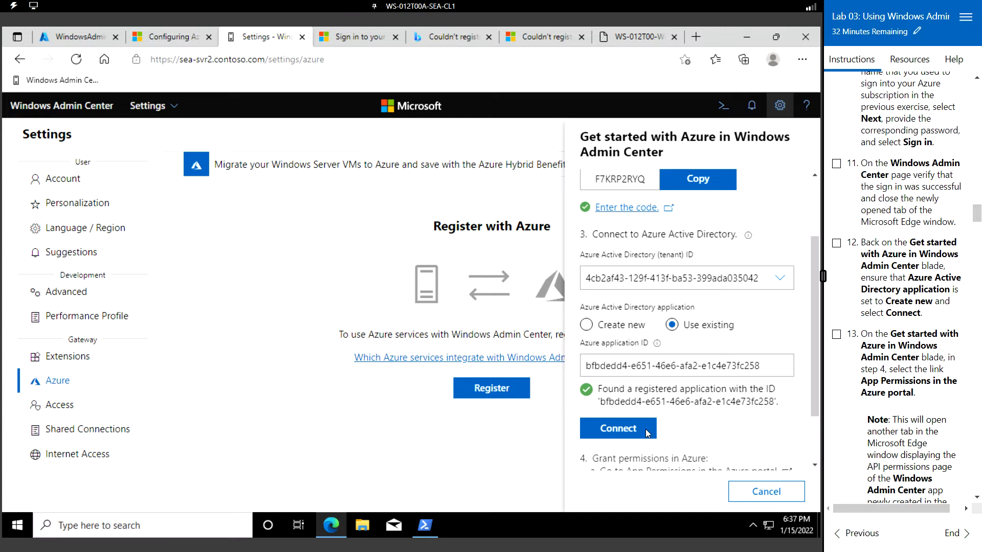
pyautogui.click(629, 429)
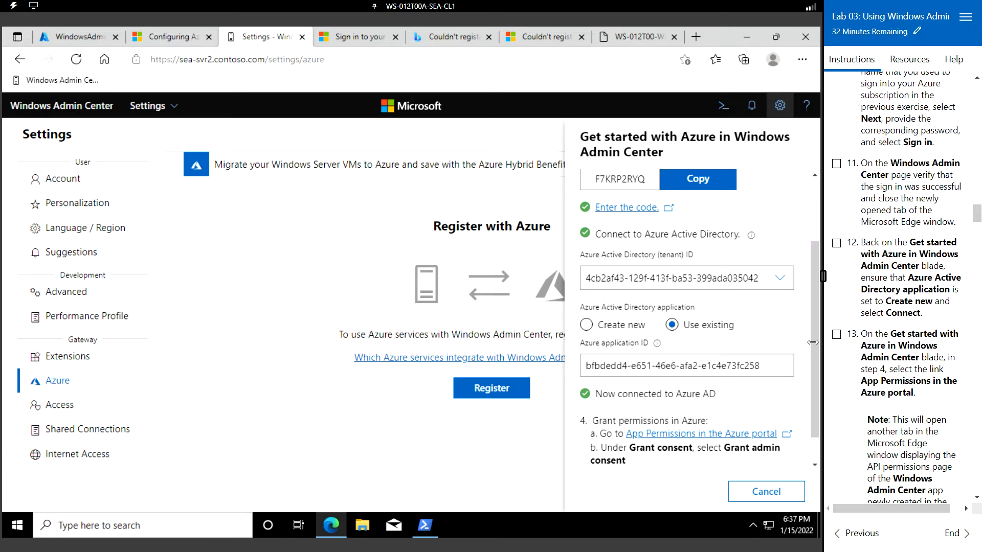
pyautogui.moveTo(815, 348); pyautogui.dragTo(815, 429)
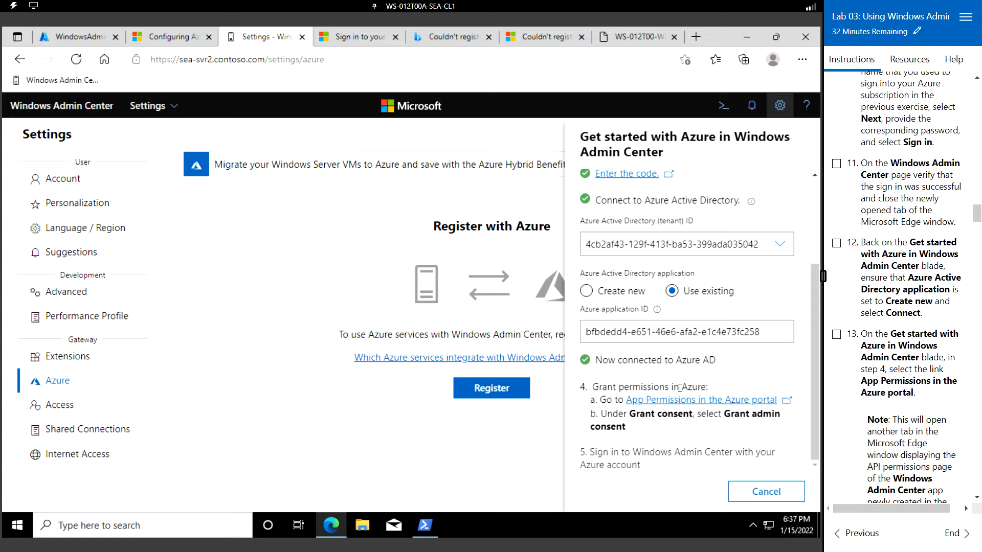
# Grant admin consent for Default Directory on the WindowsAdminCenter app's API permissions, then return to WAC.
pyautogui.click(787, 400)
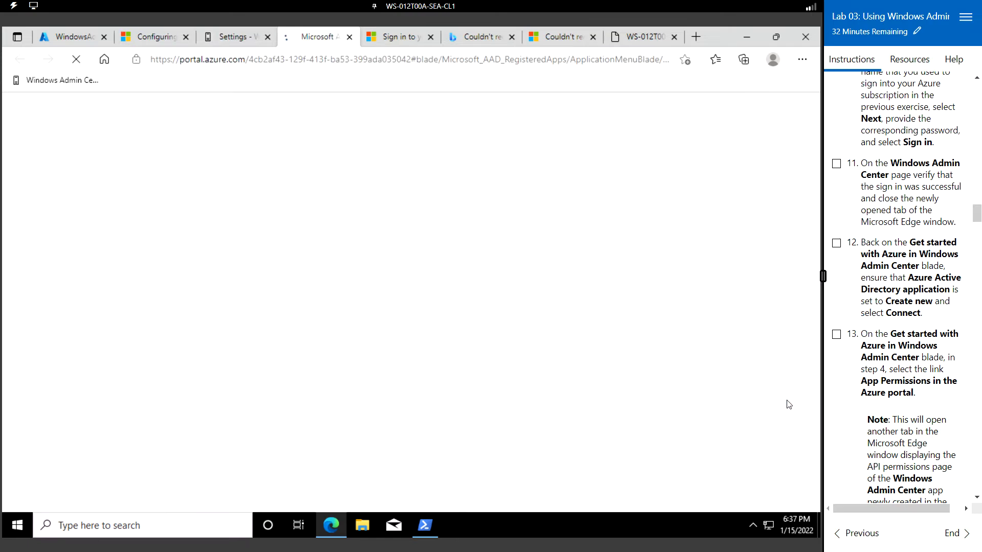
pyautogui.click(232, 38)
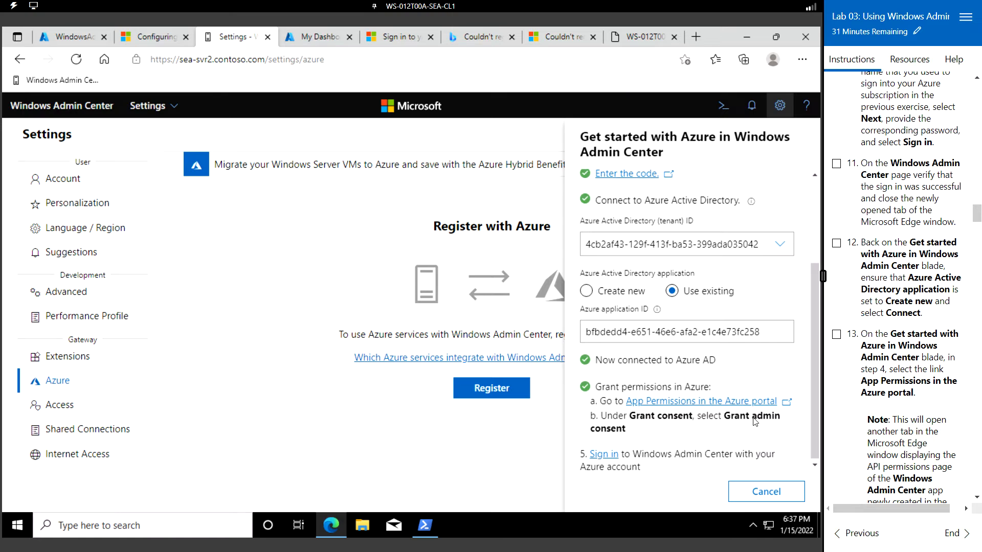
pyautogui.click(307, 40)
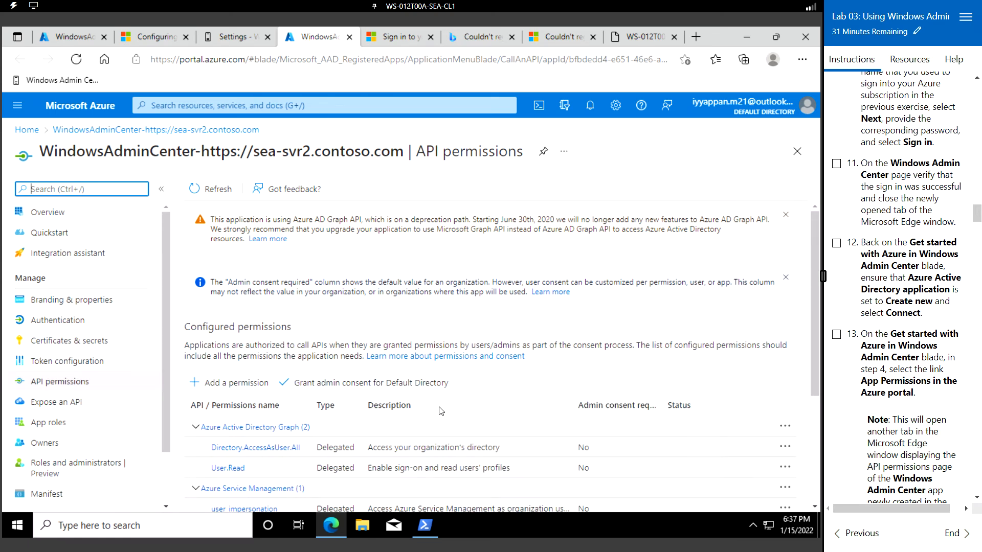
pyautogui.scroll(-3, 414, 402)
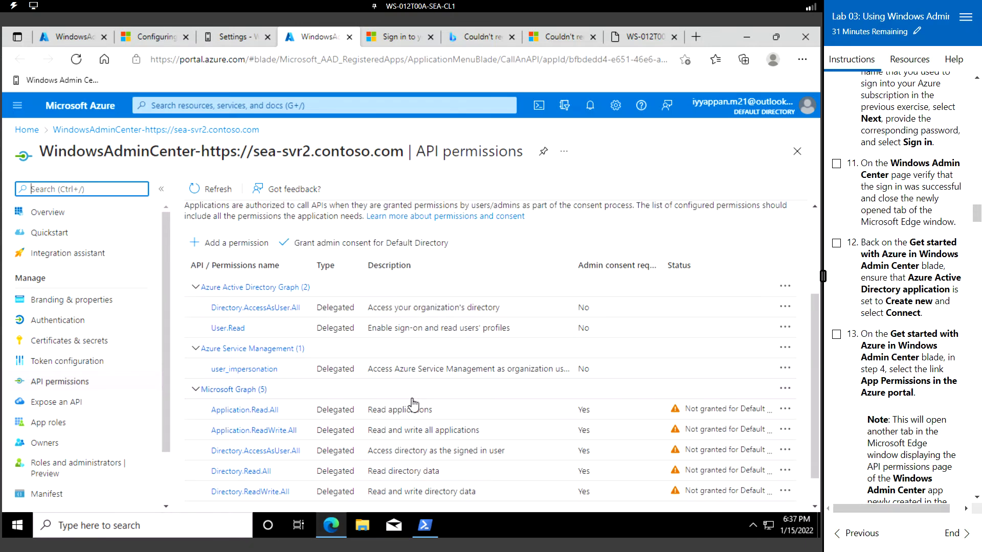
pyautogui.scroll(-2, 81, 406)
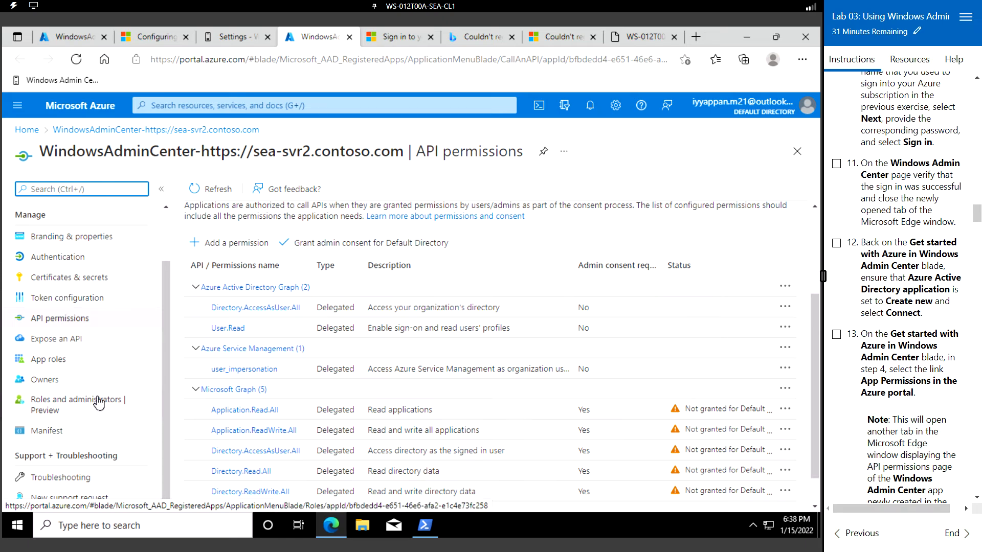
pyautogui.moveTo(425, 525)
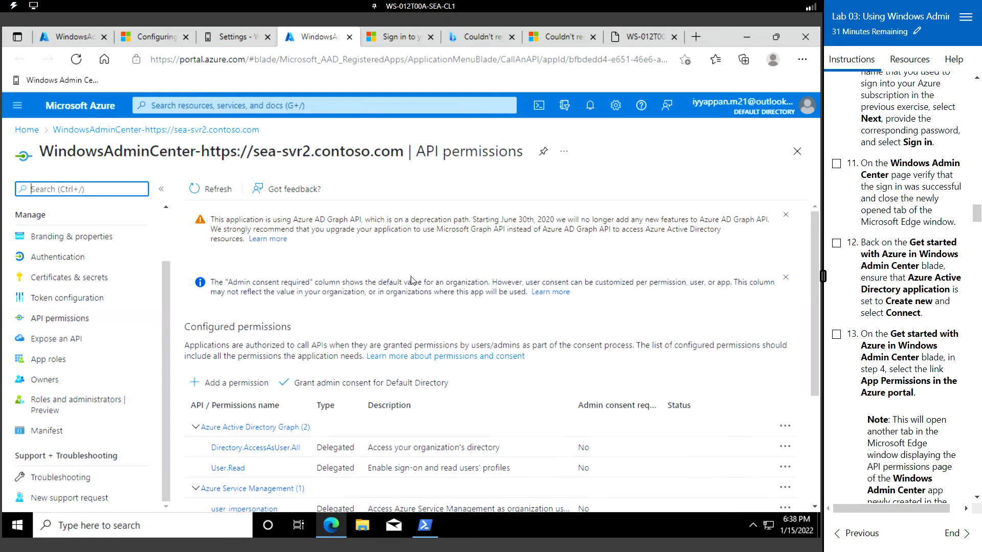
pyautogui.click(327, 387)
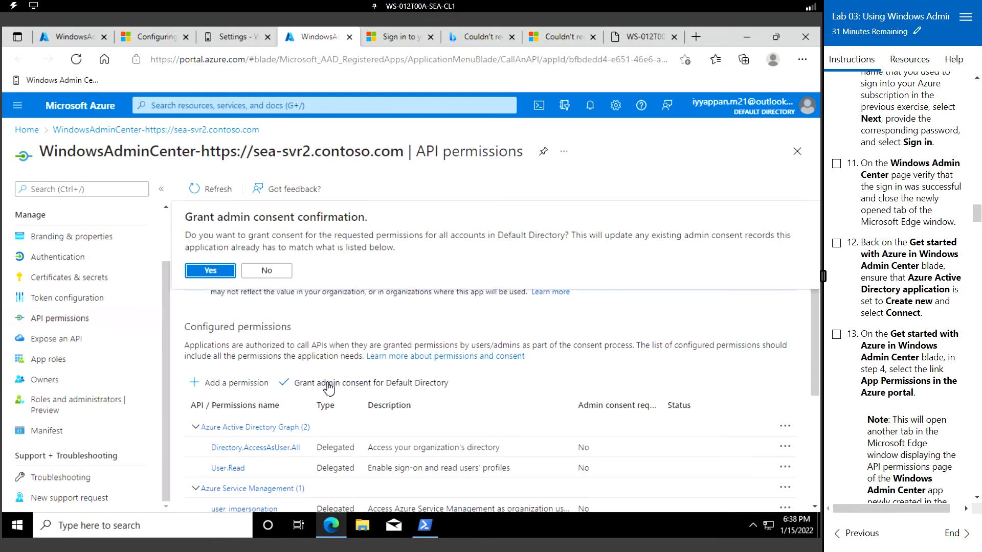
pyautogui.click(212, 271)
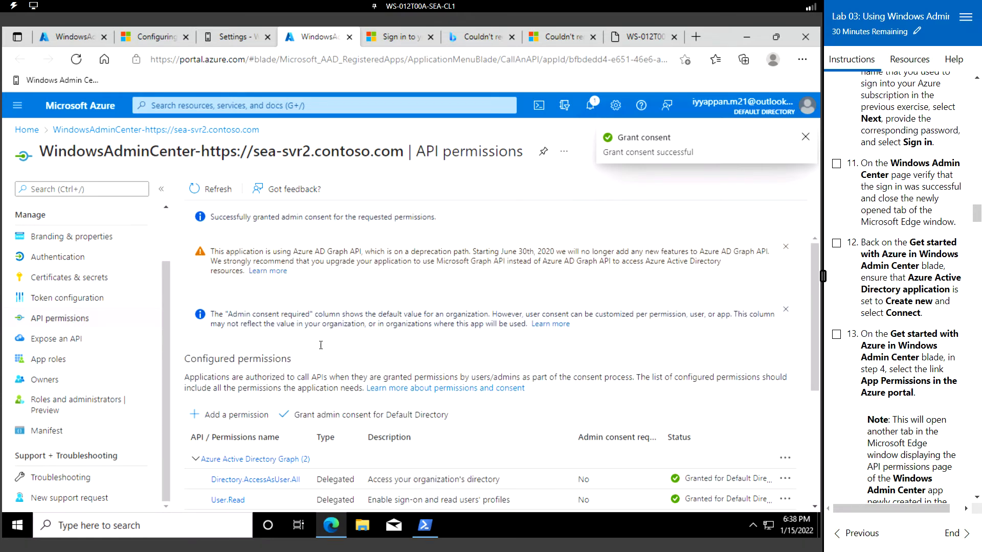
pyautogui.scroll(-5, 403, 417)
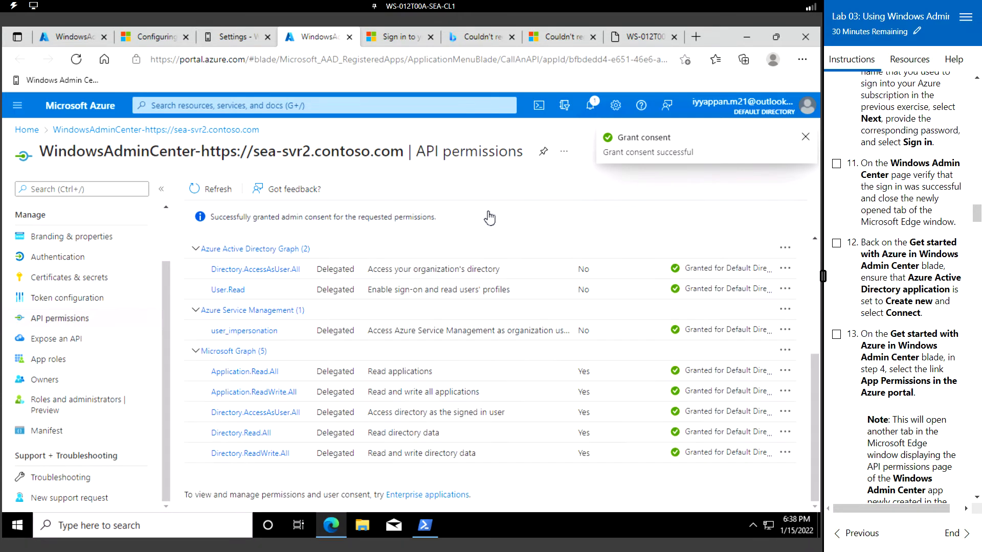
pyautogui.click(225, 38)
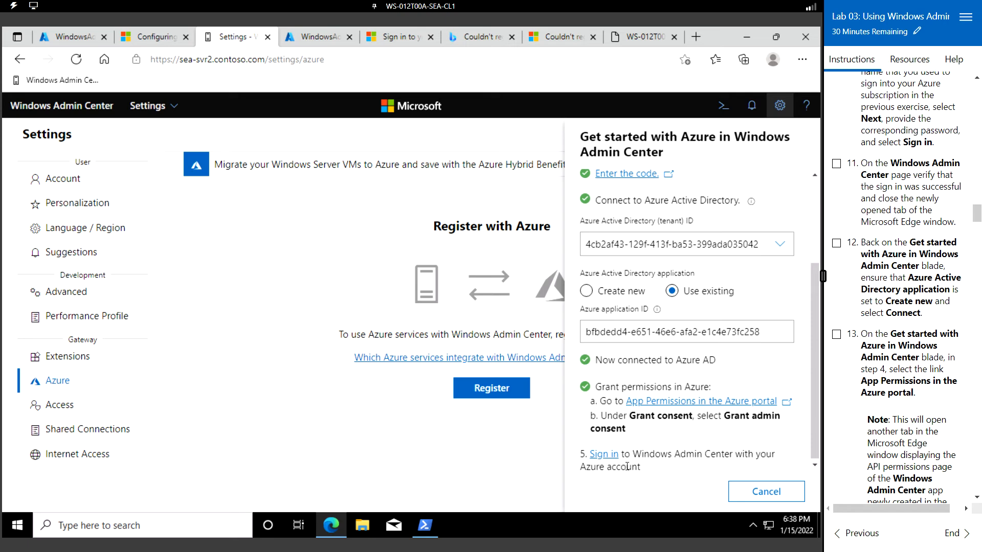
pyautogui.click(602, 455)
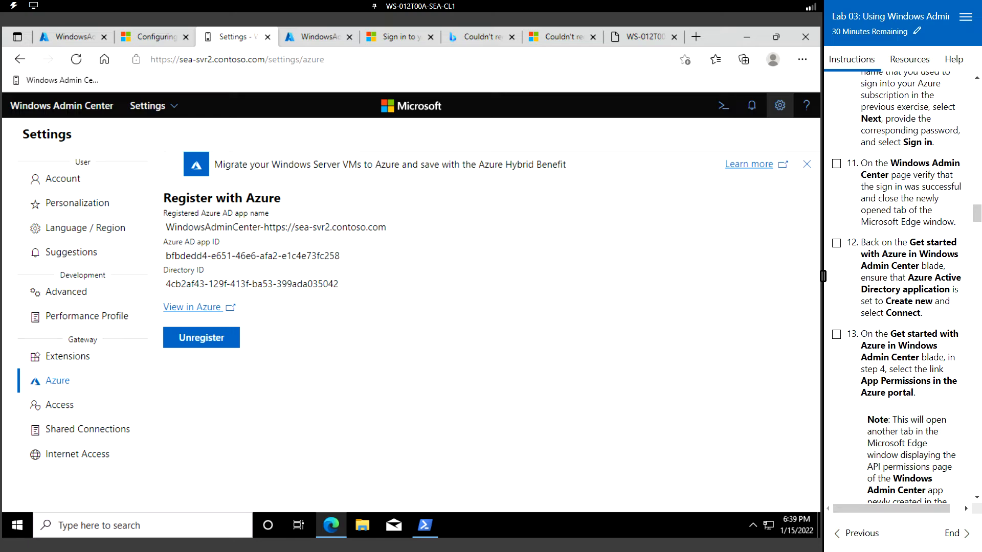
pyautogui.scroll(-5, 900, 286)
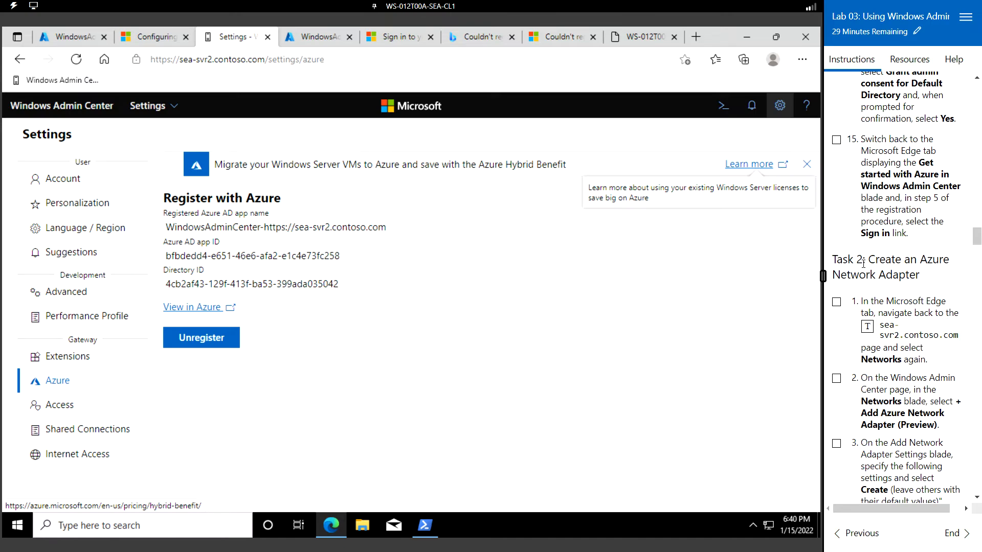
pyautogui.scroll(-5, 882, 301)
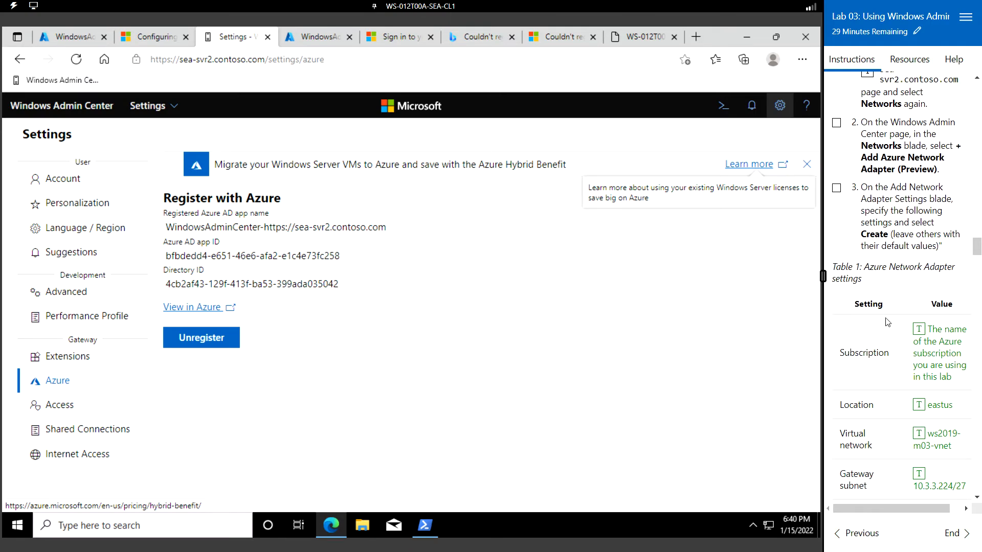
pyautogui.scroll(4, 887, 322)
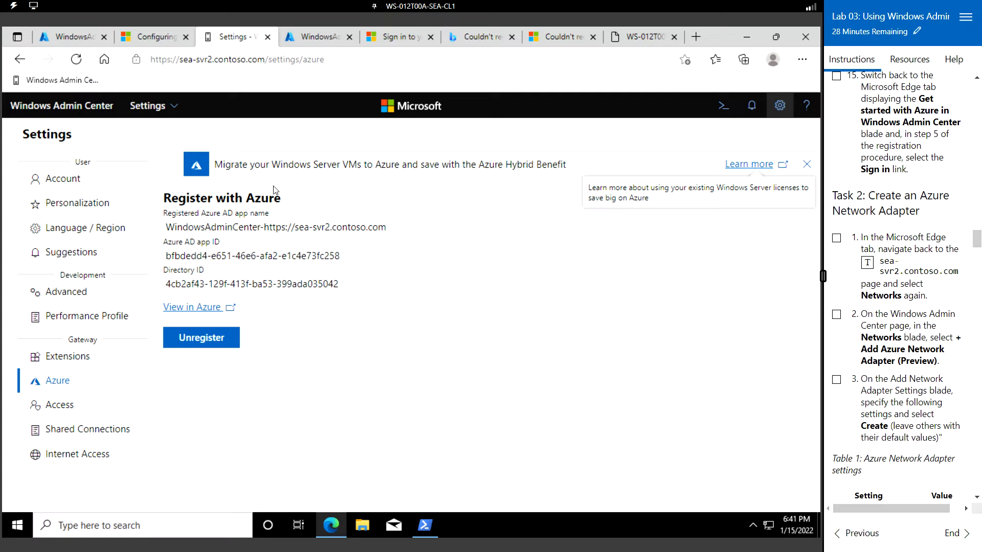
# Browse to the sea-svr2.contoso.com gateway and connect to the sea-svr2 server.
pyautogui.click(341, 60)
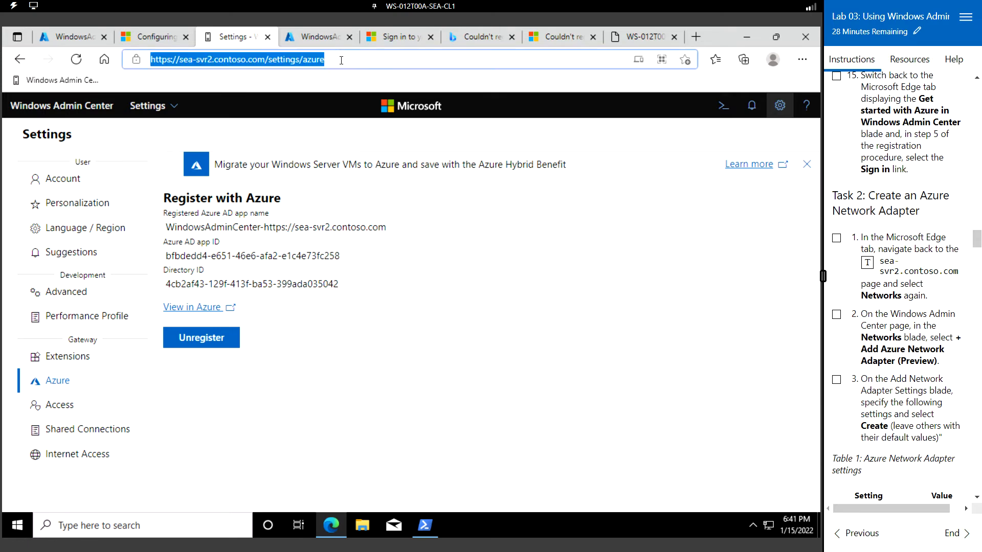
pyautogui.click(870, 263)
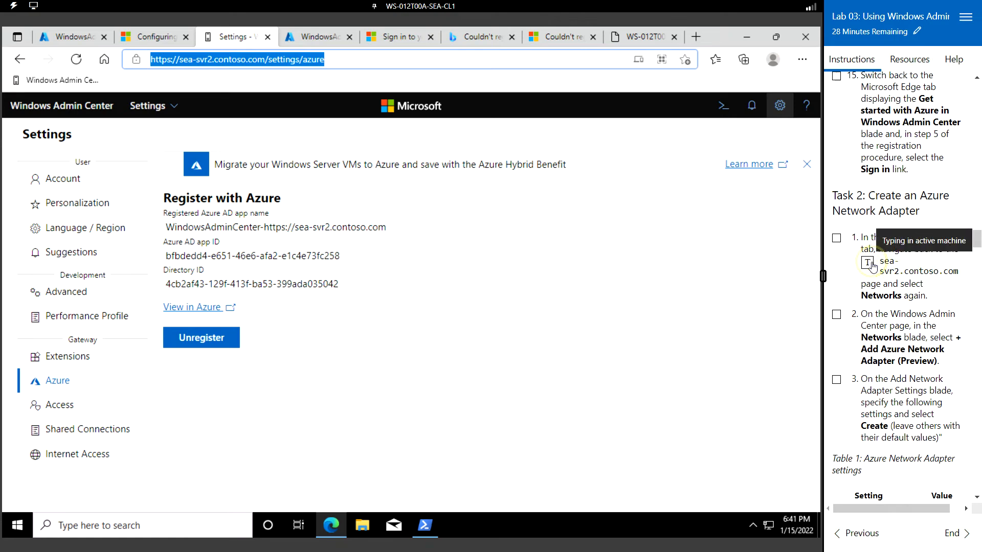
pyautogui.press('Return')
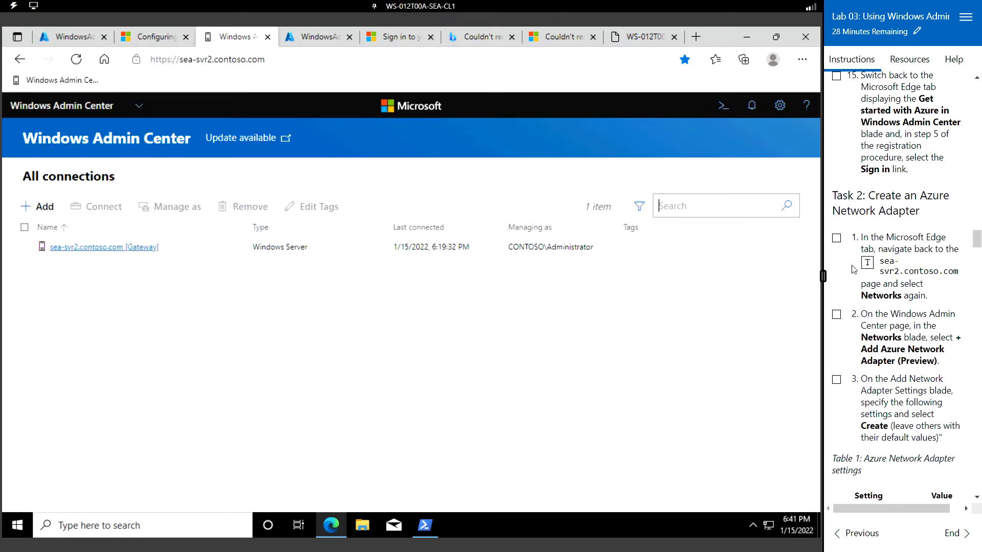
pyautogui.click(120, 253)
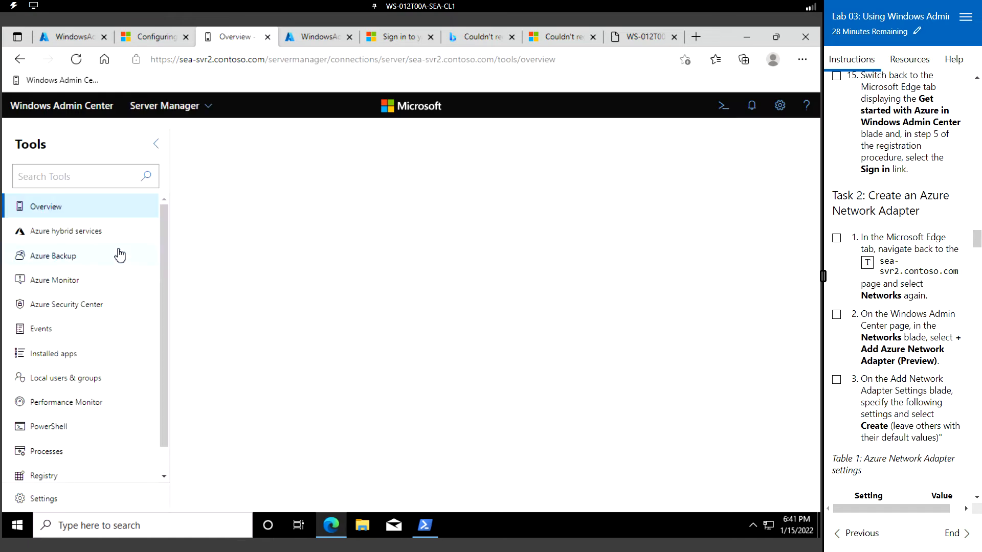
# Filter the server's tools list by entering 'netw' in Search Tools.
pyautogui.scroll(-6, 121, 307)
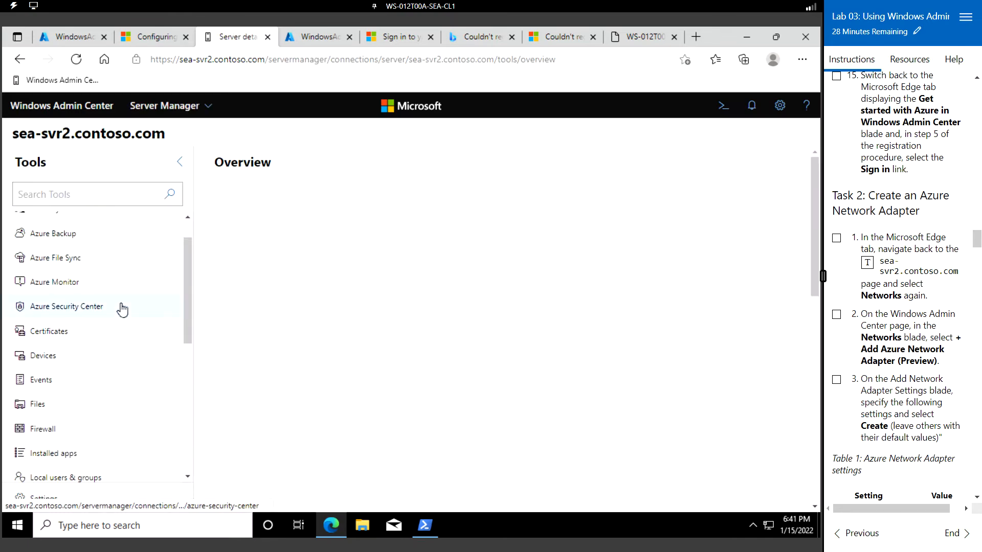
pyautogui.scroll(-2, 125, 373)
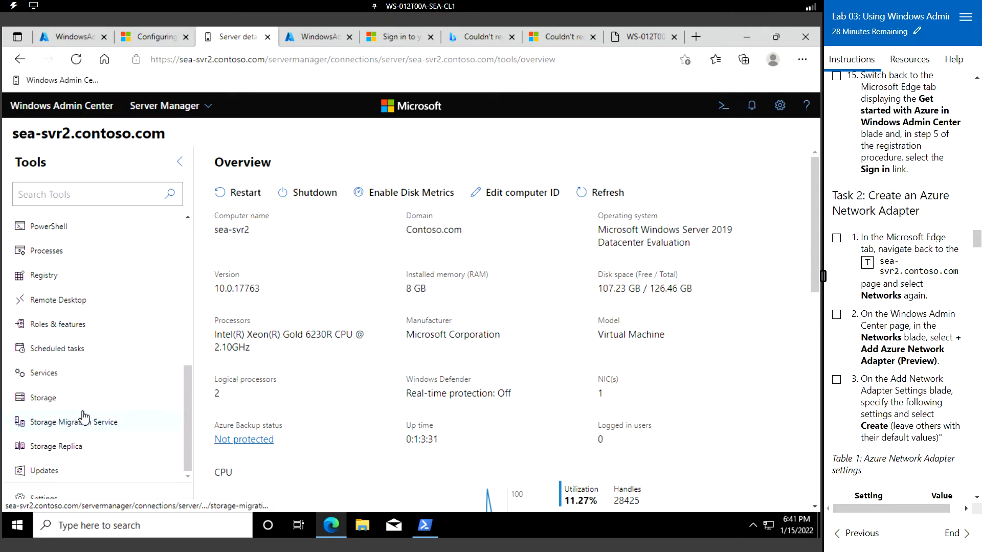
pyautogui.scroll(3, 87, 402)
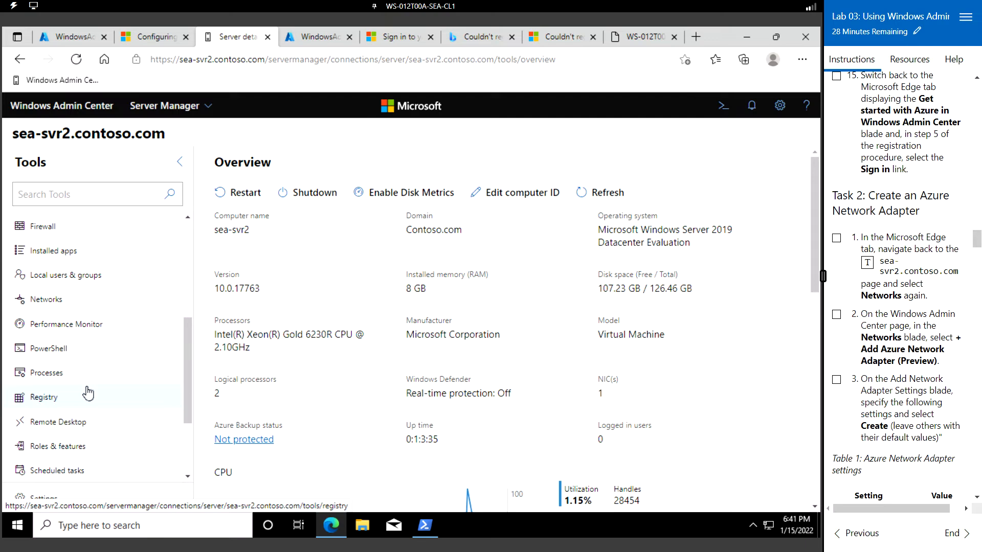
pyautogui.scroll(3, 88, 392)
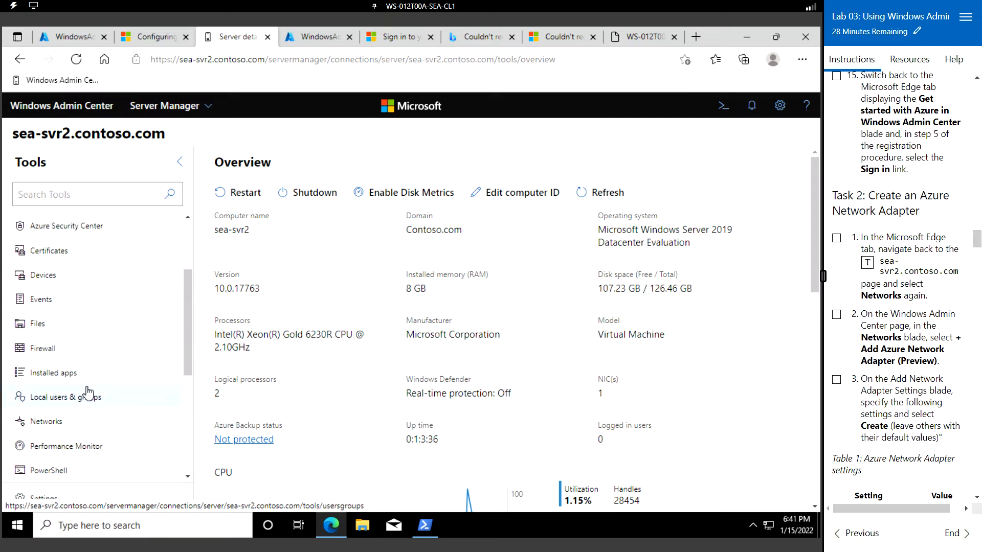
pyautogui.click(81, 190)
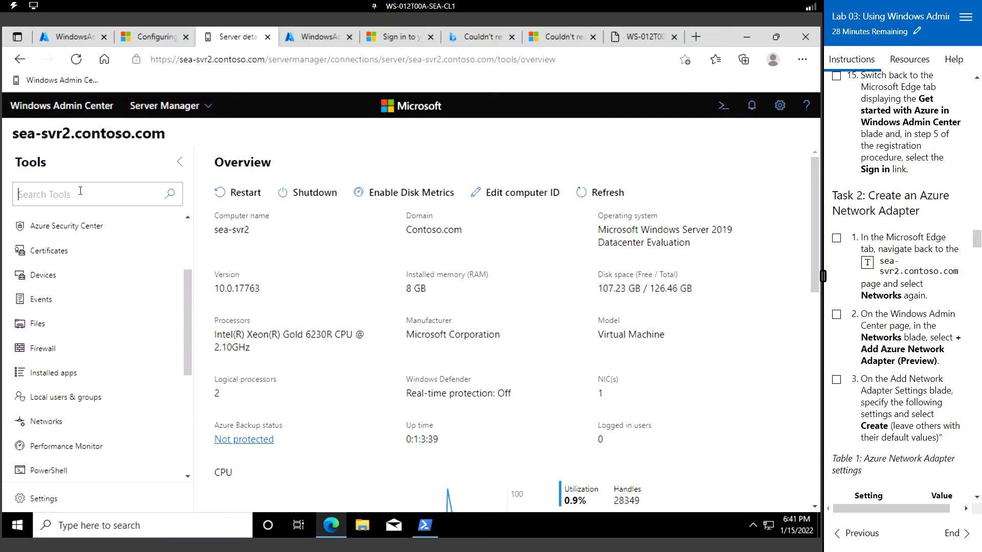
pyautogui.write('netw')
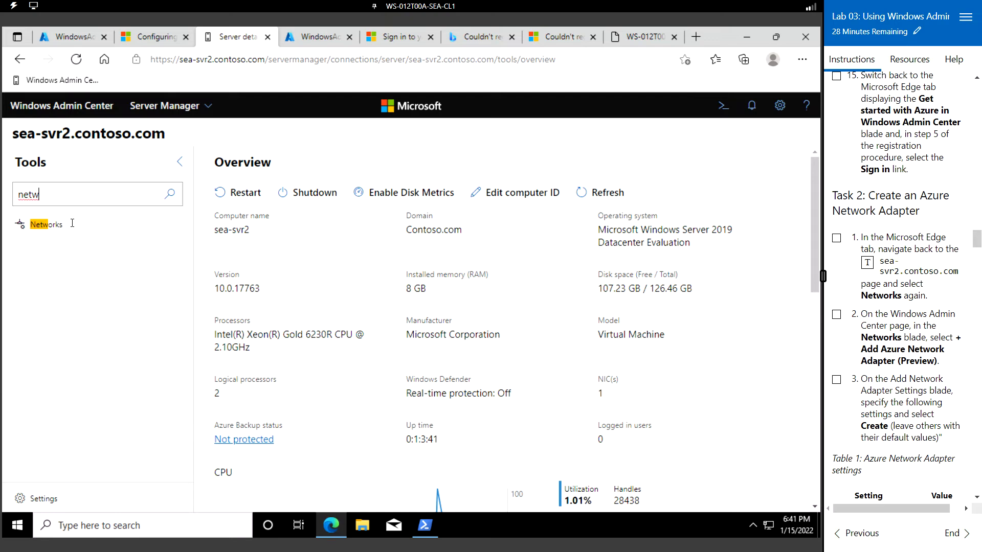
# Open the Networks tool and start adding an Azure Network Adapter (Preview).
pyautogui.click(58, 228)
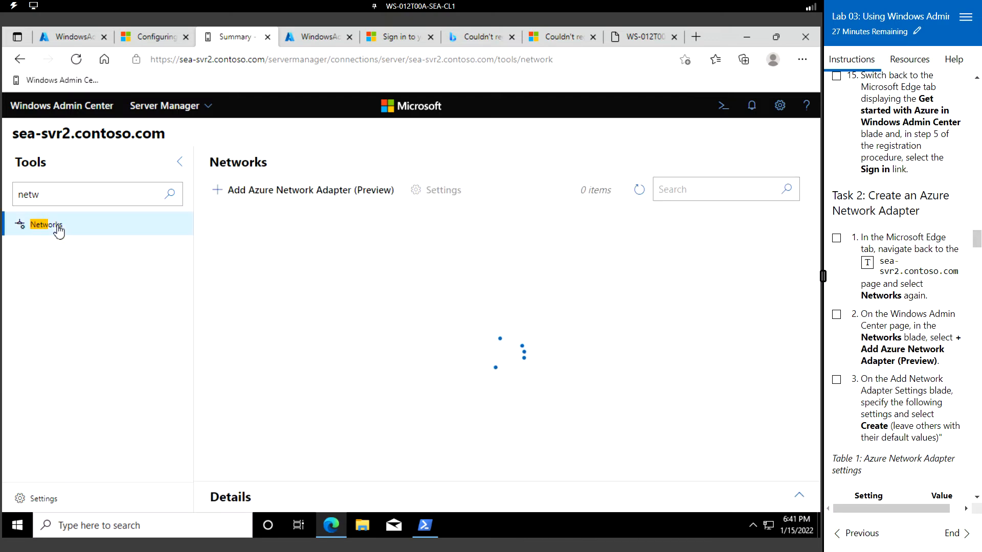
pyautogui.click(258, 195)
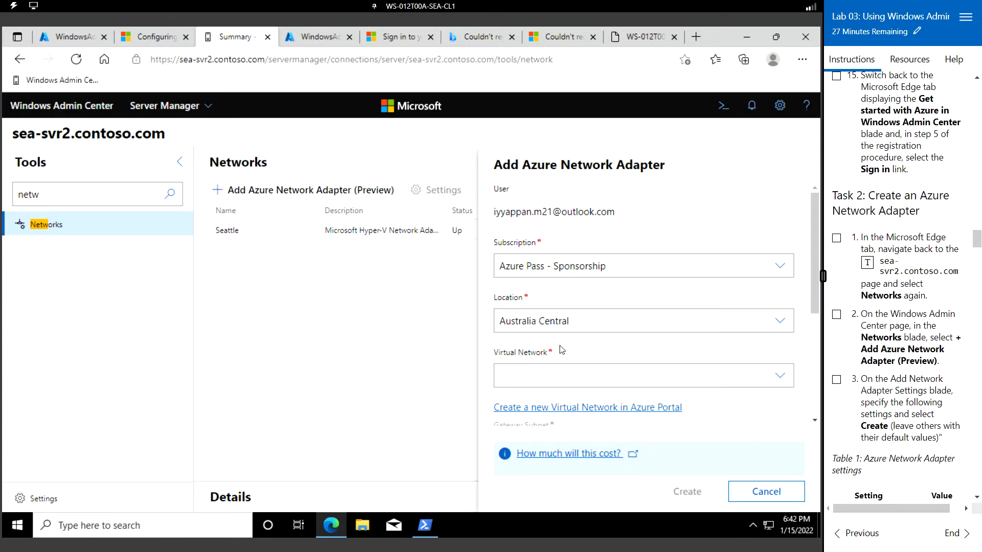
pyautogui.scroll(-3, 868, 356)
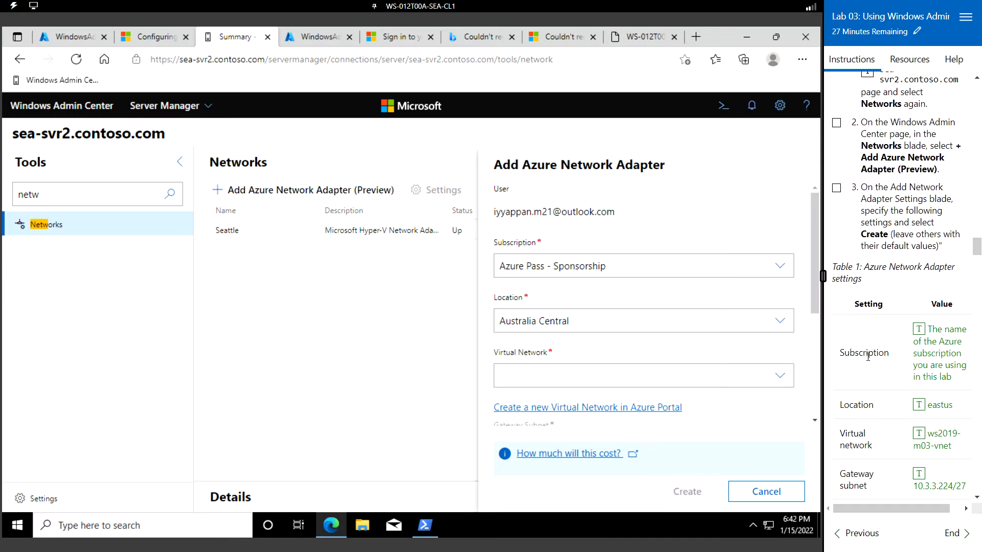
pyautogui.scroll(-1, 867, 357)
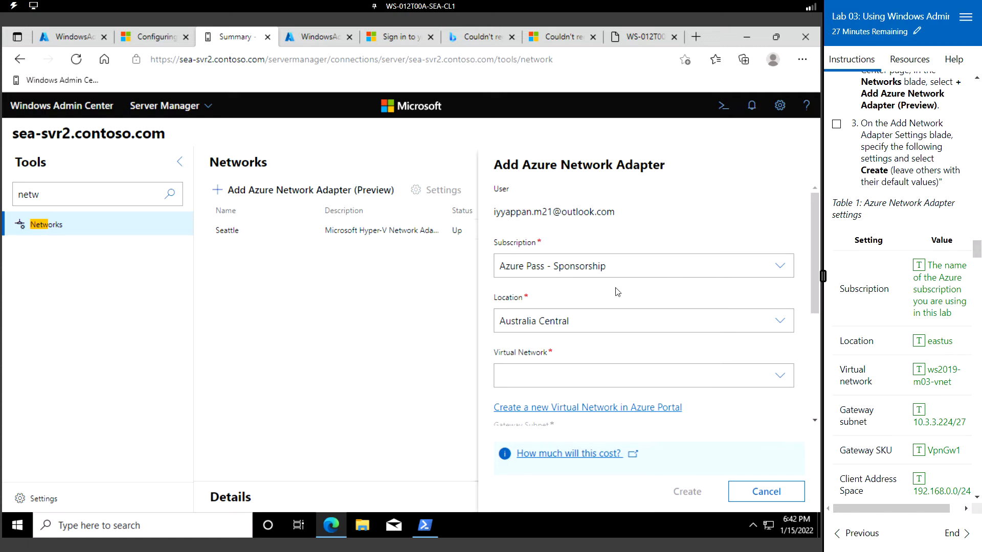
# Set the adapter location to East US and try loading the virtual network choices.
pyautogui.click(560, 323)
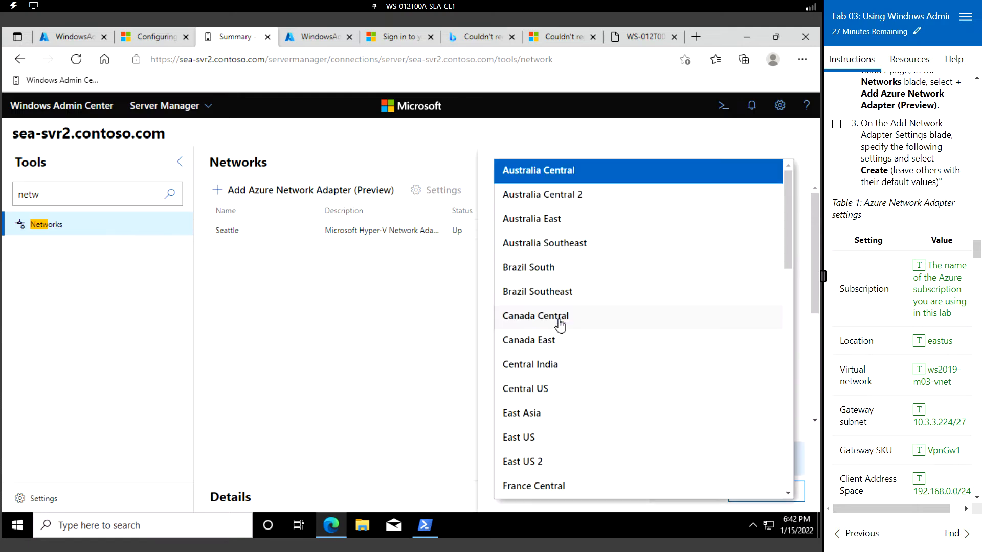
pyautogui.click(543, 439)
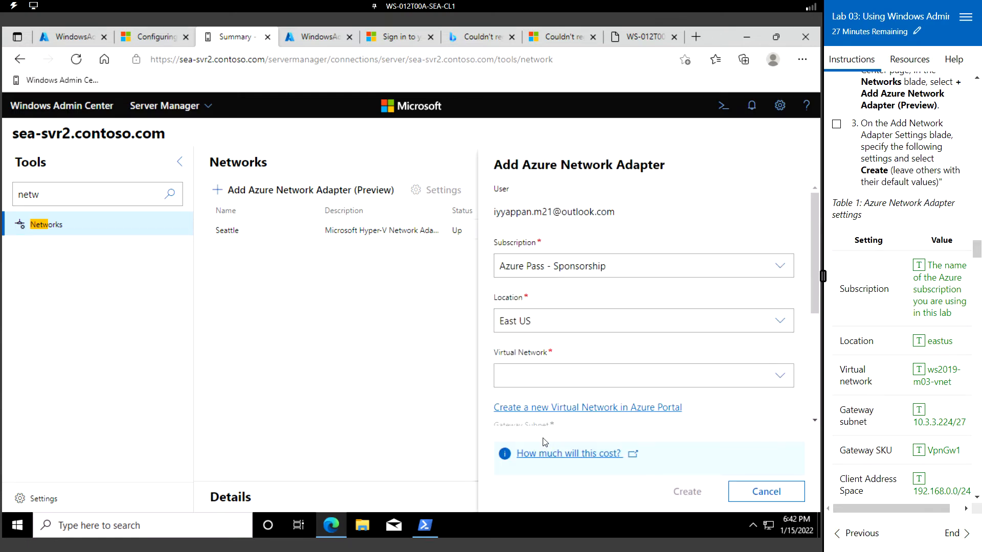
pyautogui.click(596, 369)
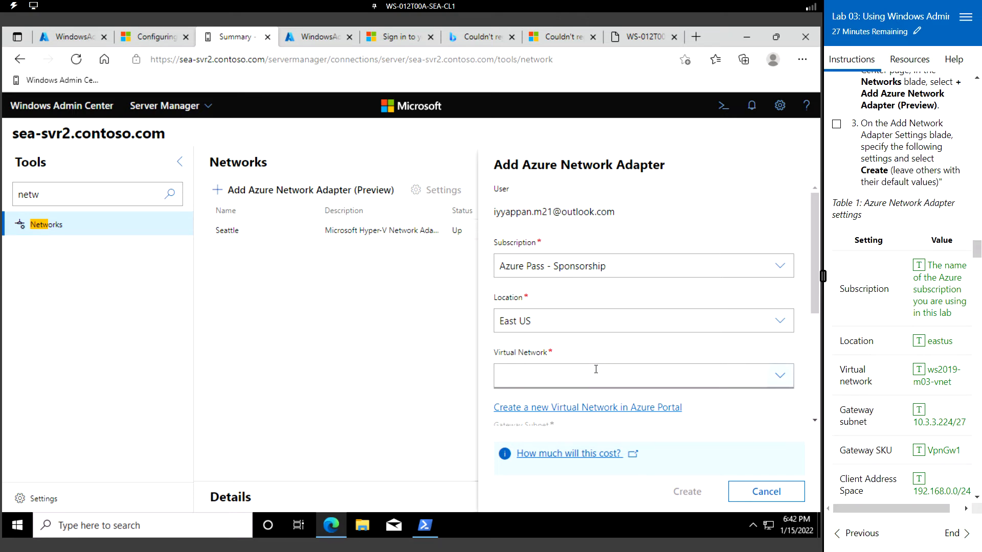
pyautogui.click(780, 378)
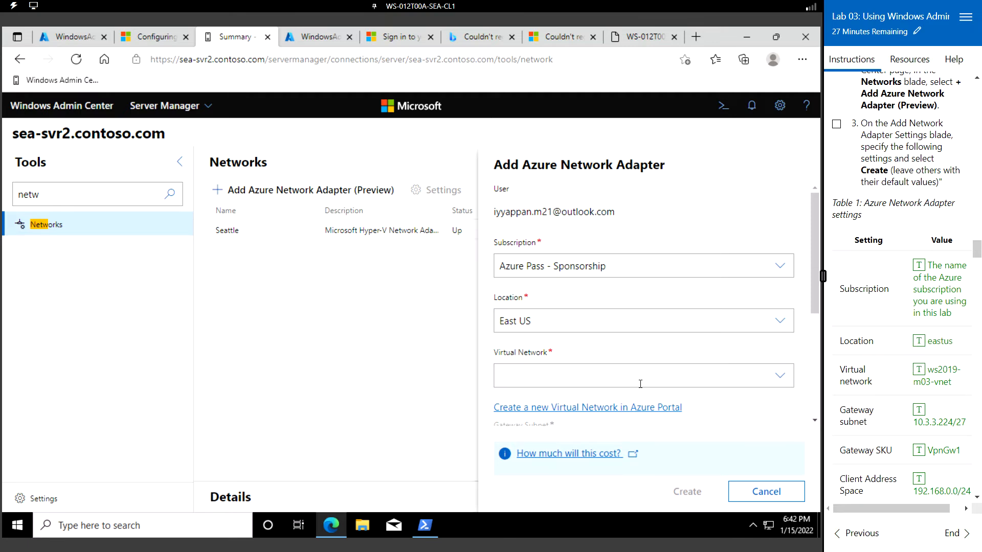
pyautogui.scroll(-2, 639, 383)
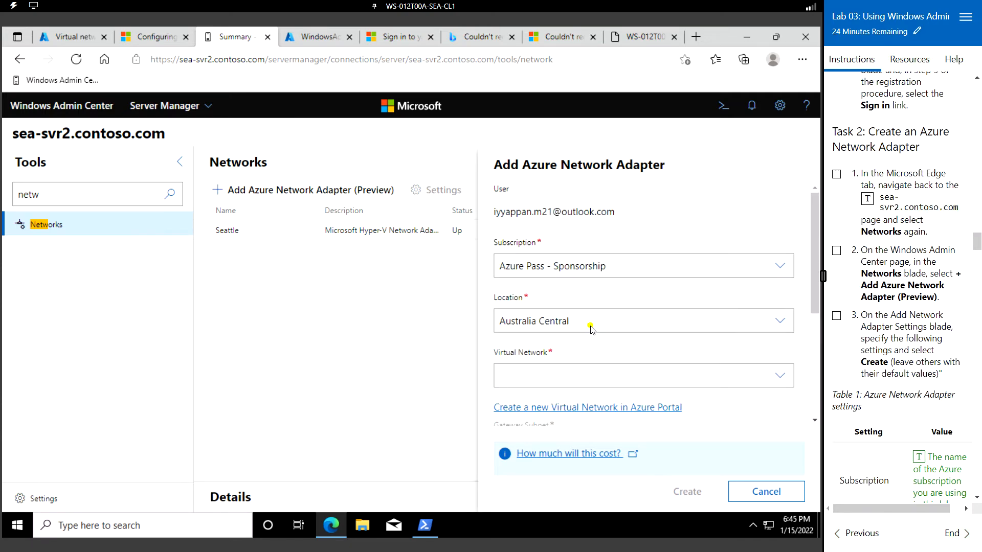
pyautogui.click(589, 325)
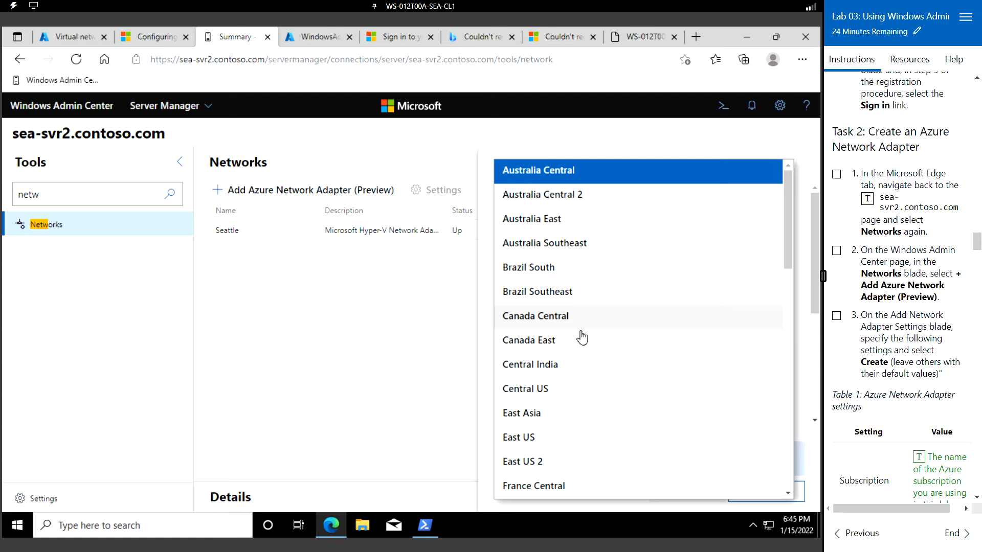
# Choose East US, confirm ws2019-m03-vnet, subnet 10.3.3.224/27 and VpnGw1, then edit client address space.
pyautogui.click(546, 438)
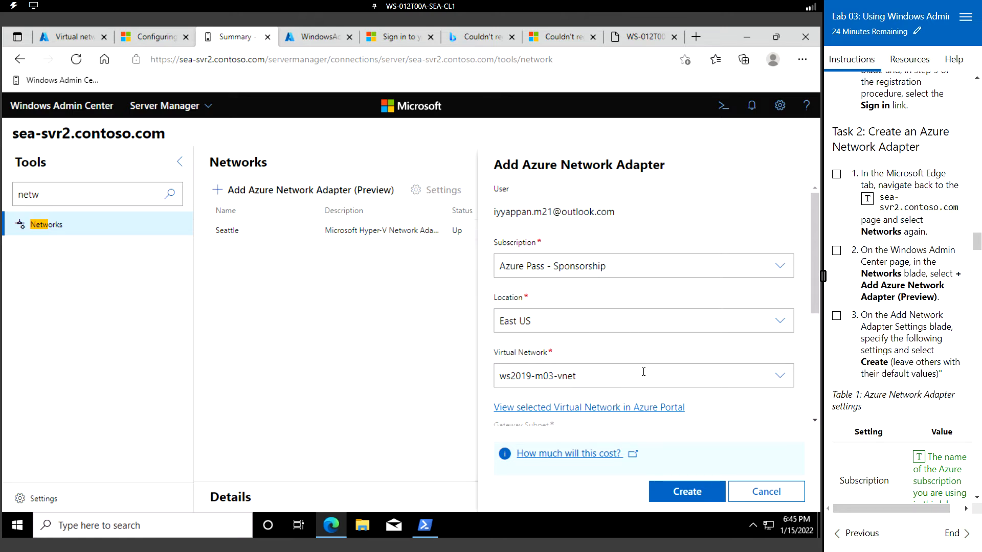
pyautogui.scroll(-2, 643, 371)
pyautogui.scroll(-2, 680, 375)
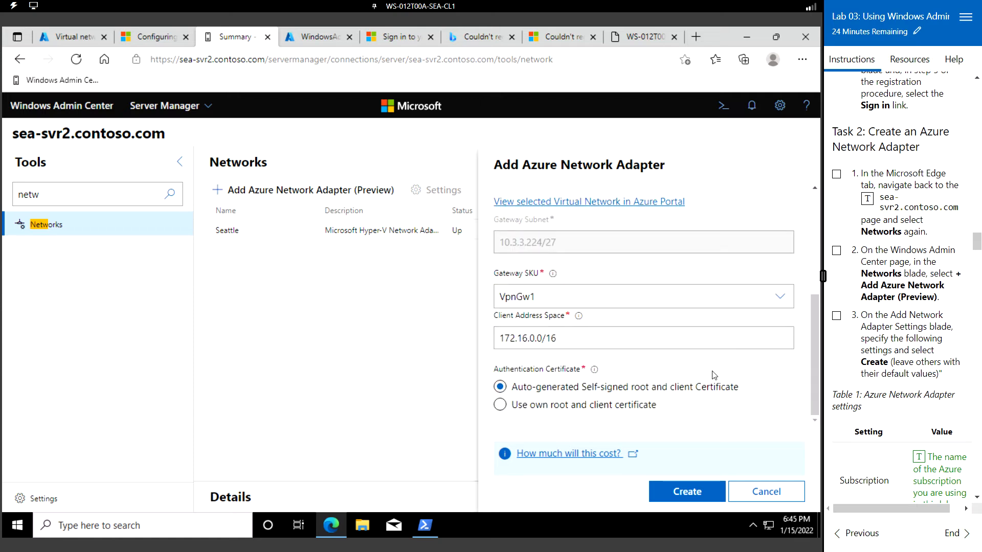
pyautogui.moveTo(814, 336); pyautogui.dragTo(815, 332)
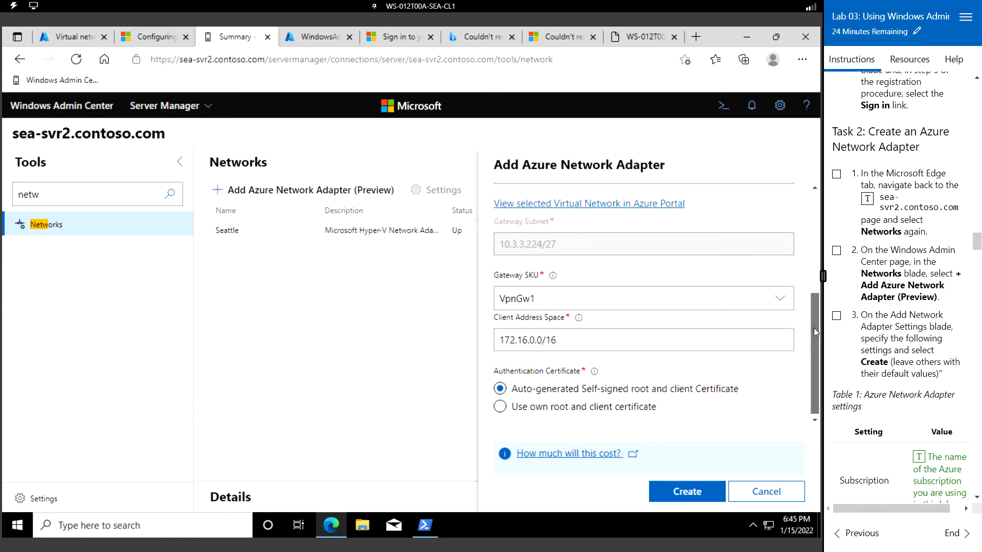
pyautogui.scroll(1, 814, 332)
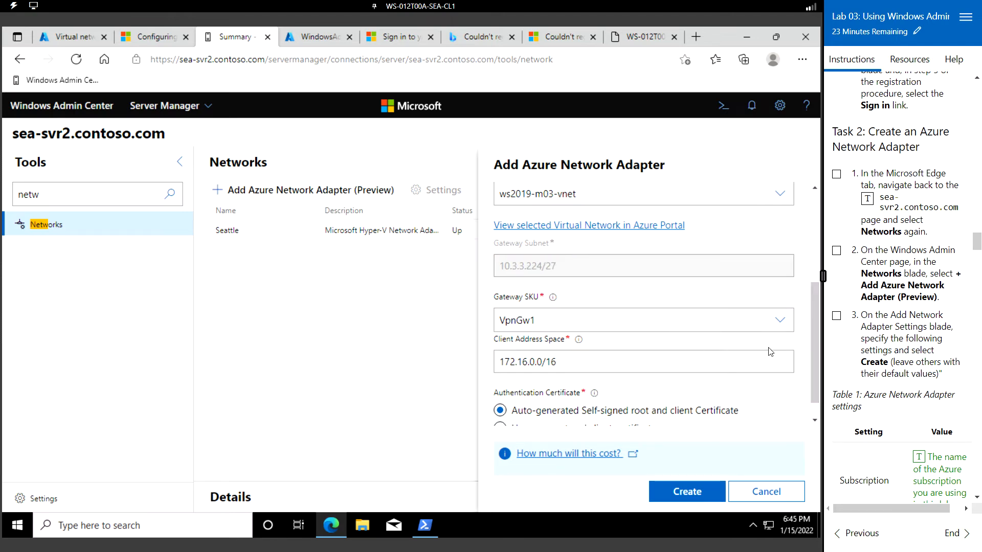
pyautogui.scroll(-5, 890, 338)
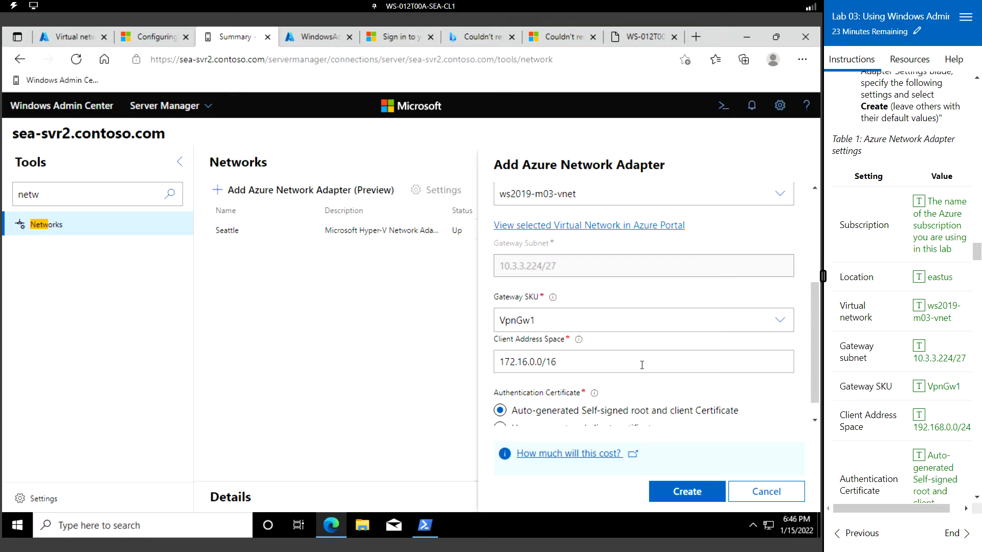
pyautogui.click(677, 367)
# Replace client address space 172.16.0.0/16 with 192.168.0.0/24 and submit the adapter creation.
pyautogui.moveTo(593, 363); pyautogui.dragTo(480, 369)
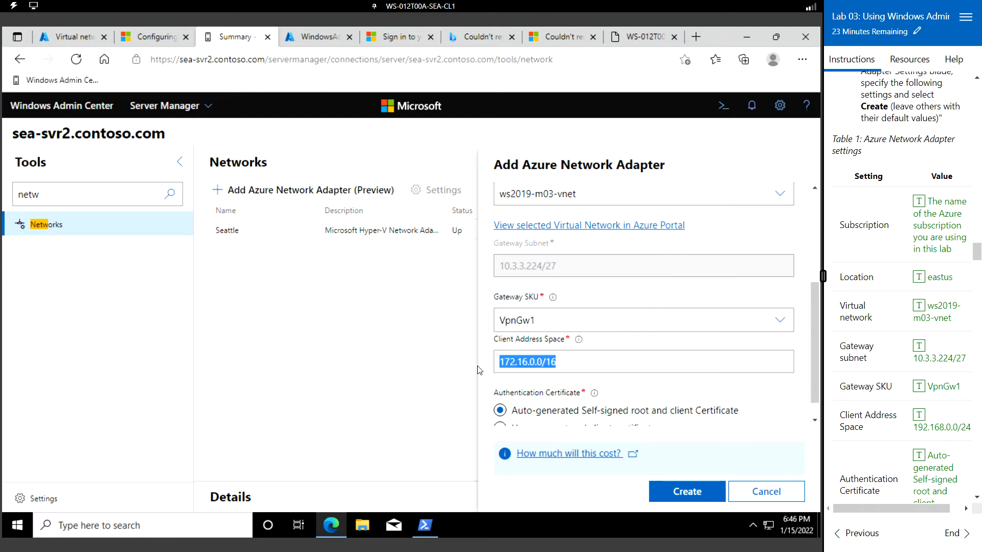
pyautogui.press('BackSpace')
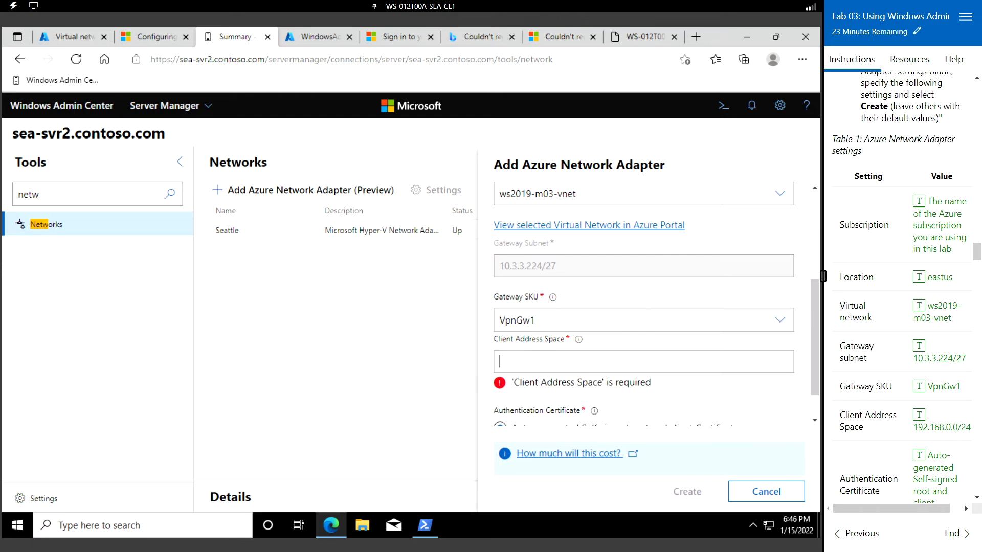
pyautogui.click(919, 416)
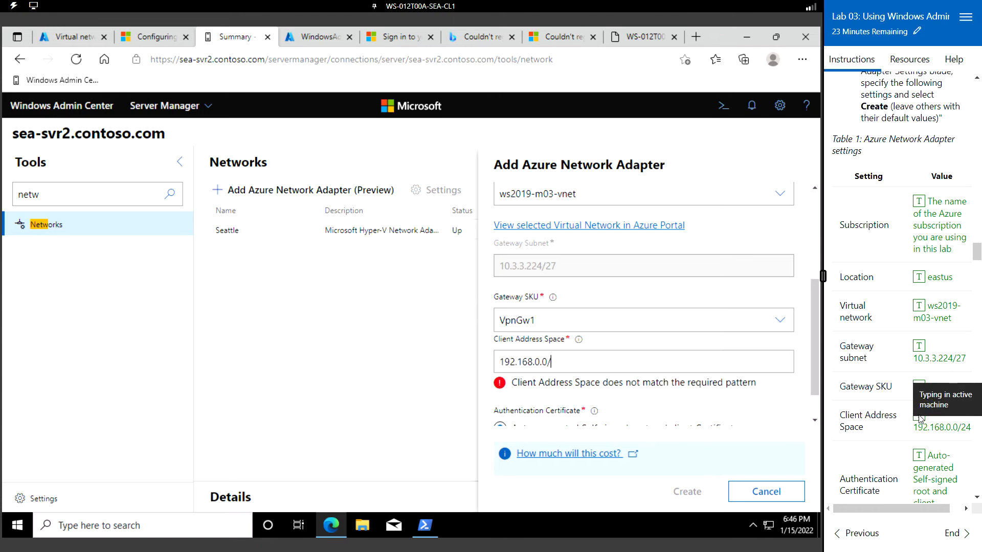
pyautogui.scroll(-1, 814, 388)
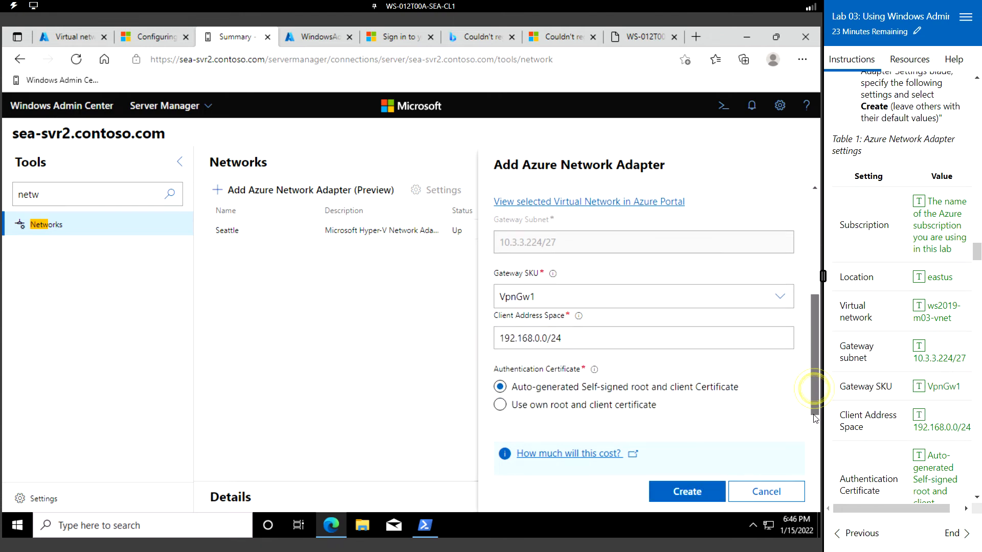
pyautogui.scroll(-1, 932, 391)
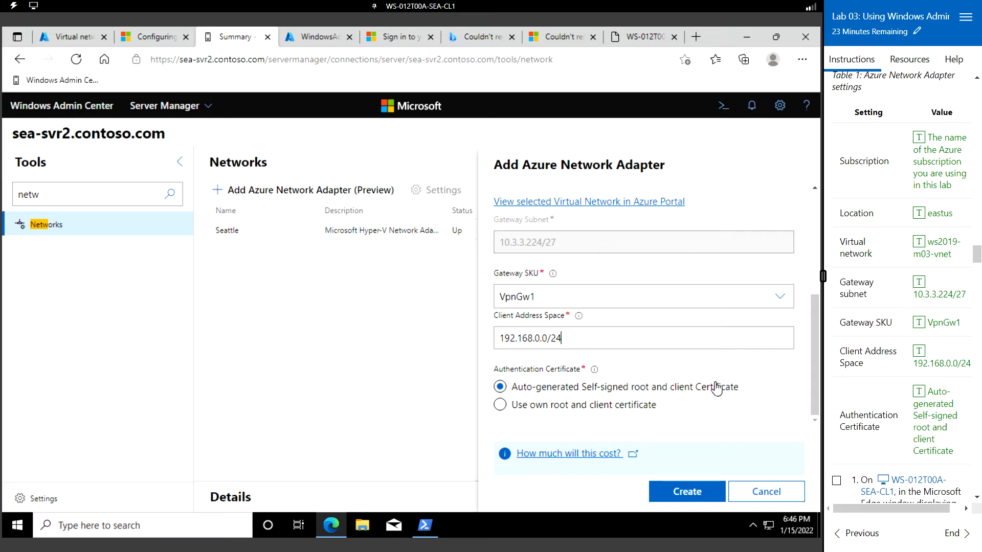
pyautogui.scroll(1, 867, 322)
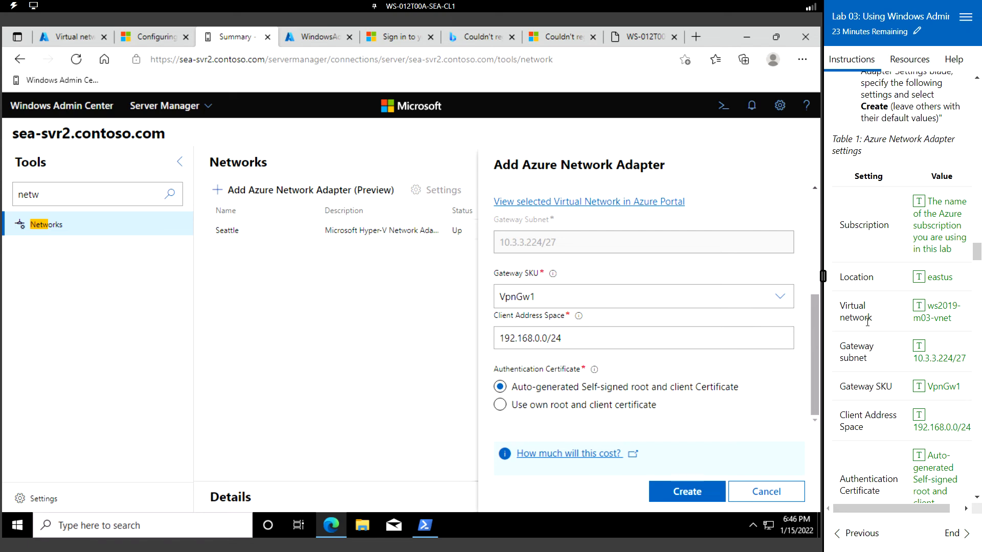
pyautogui.click(693, 496)
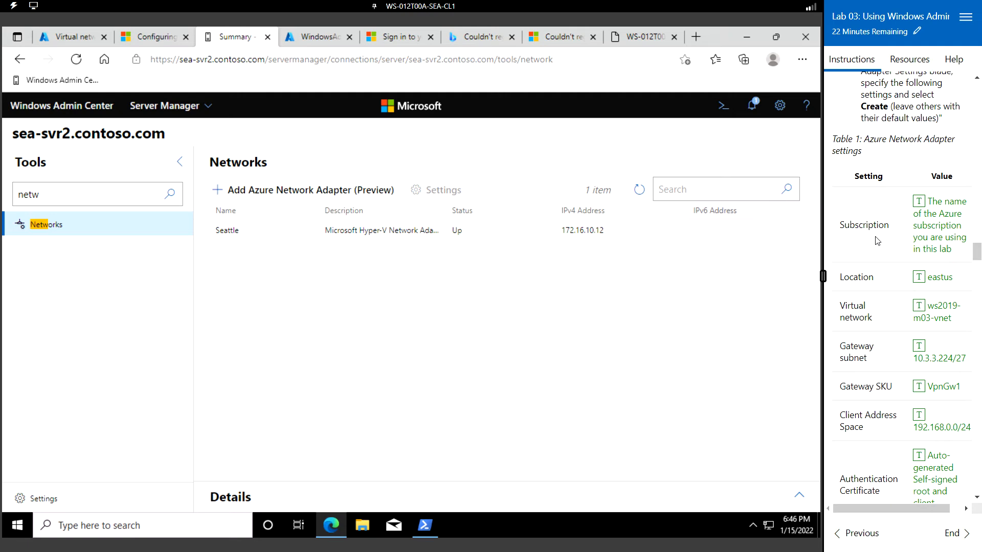
pyautogui.scroll(-4, 877, 241)
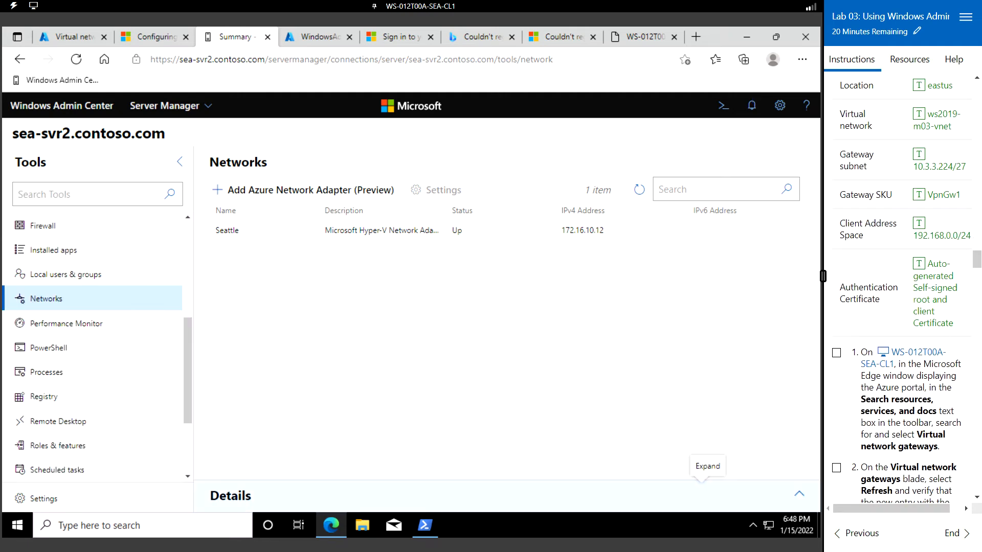
pyautogui.click(752, 108)
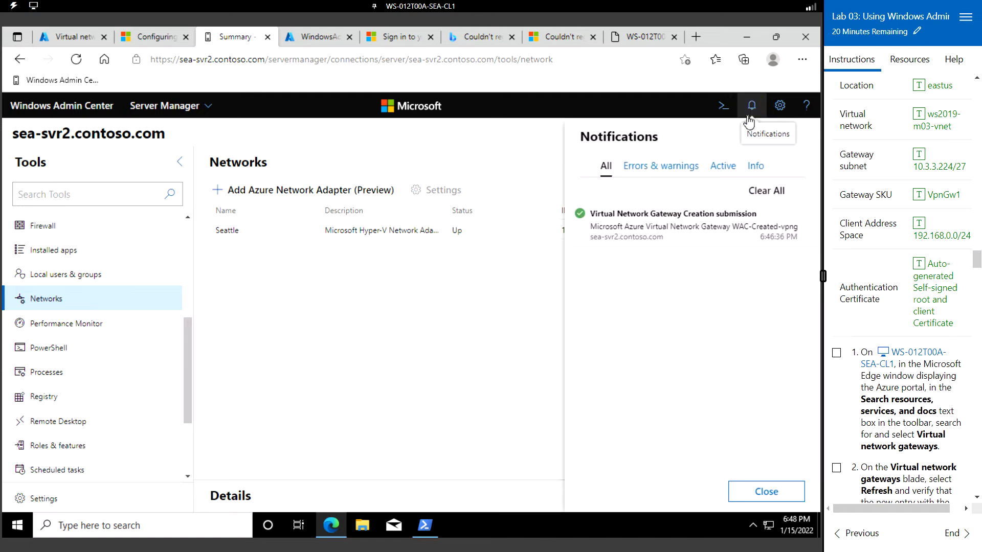
pyautogui.click(657, 230)
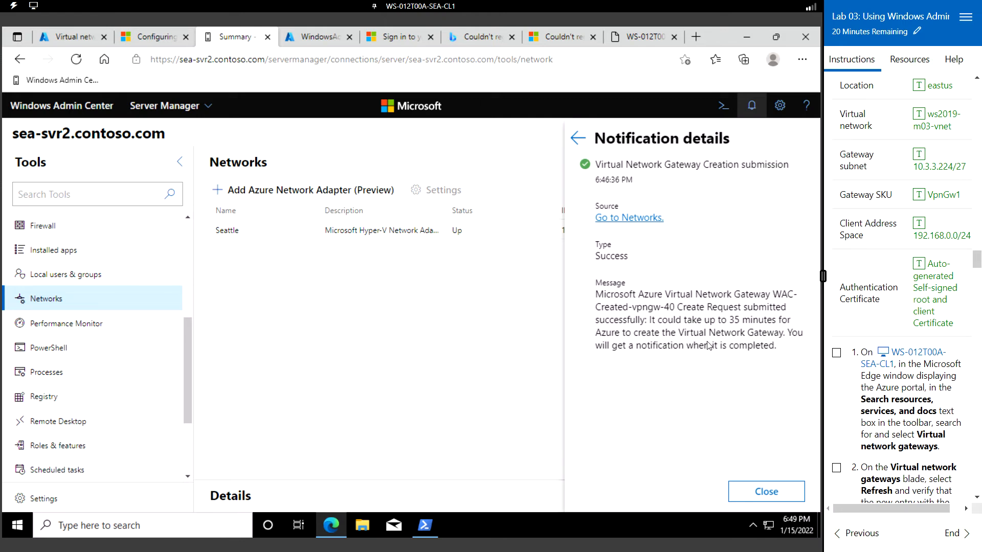
pyautogui.click(765, 491)
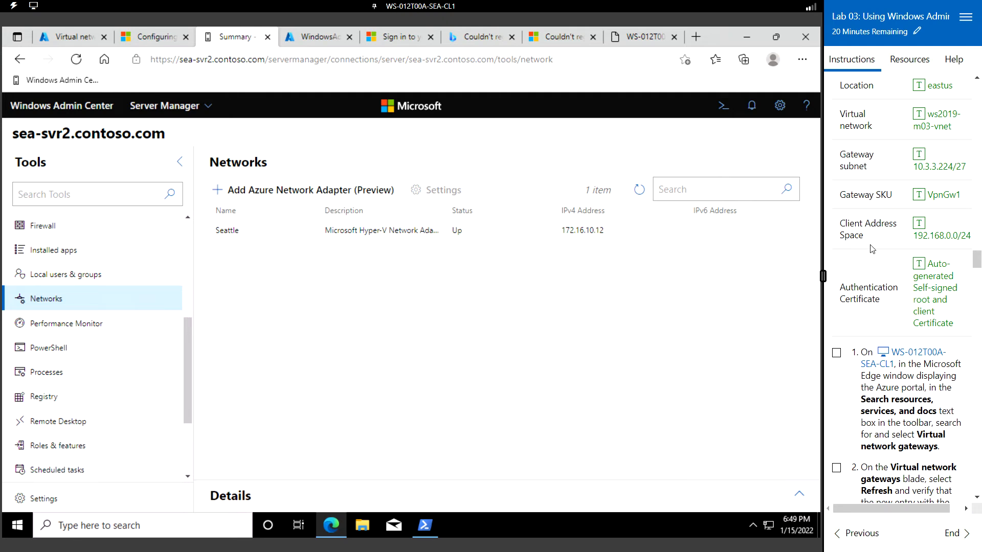
pyautogui.scroll(-3, 872, 249)
pyautogui.scroll(-2, 871, 249)
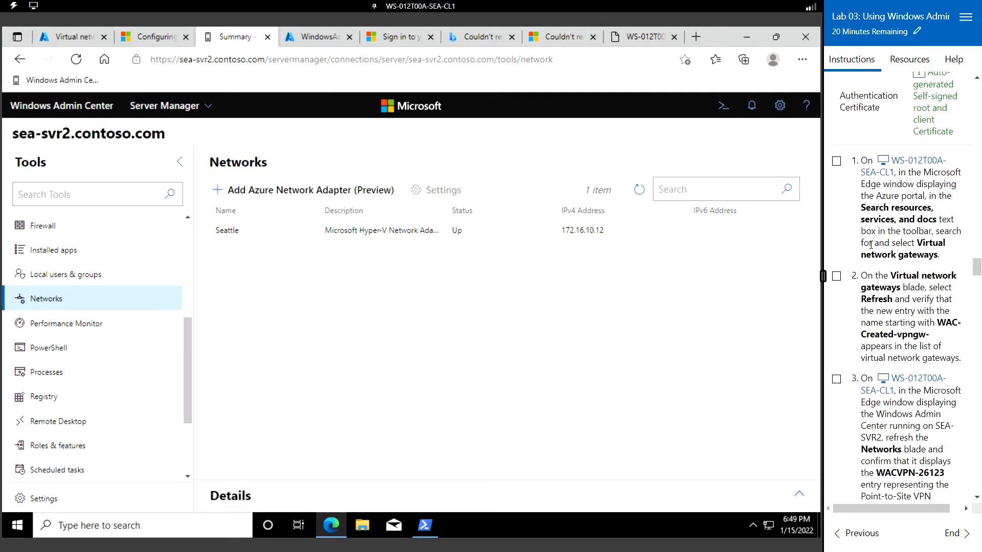
# Search the Azure portal for Virtual network gateways and open WAC-Created-vpngw-40.
pyautogui.click(72, 38)
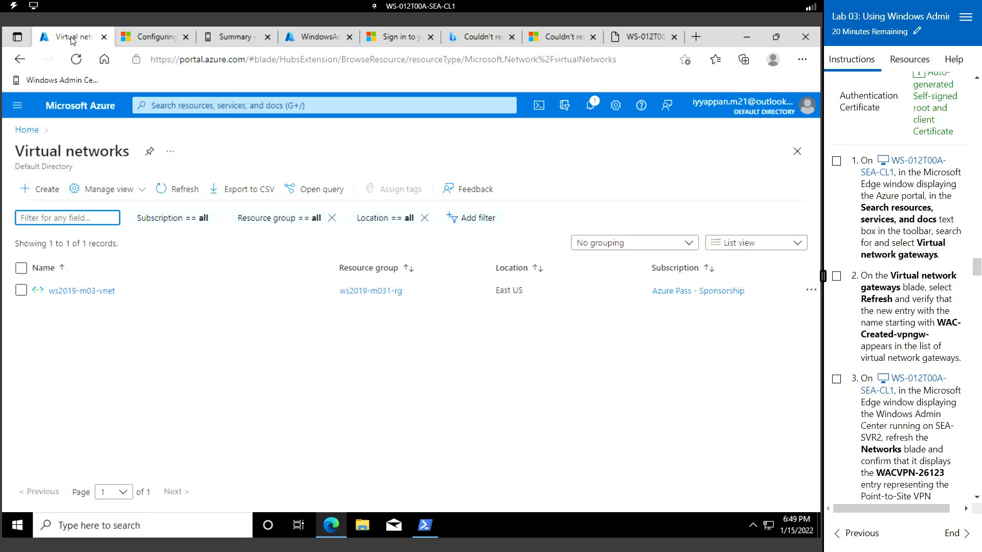
pyautogui.click(246, 106)
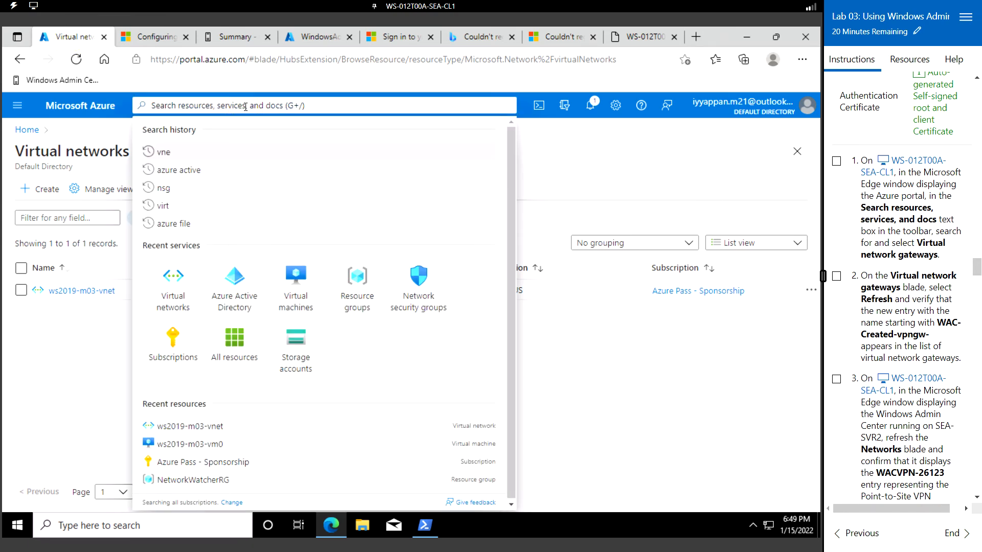
pyautogui.write('virtual net')
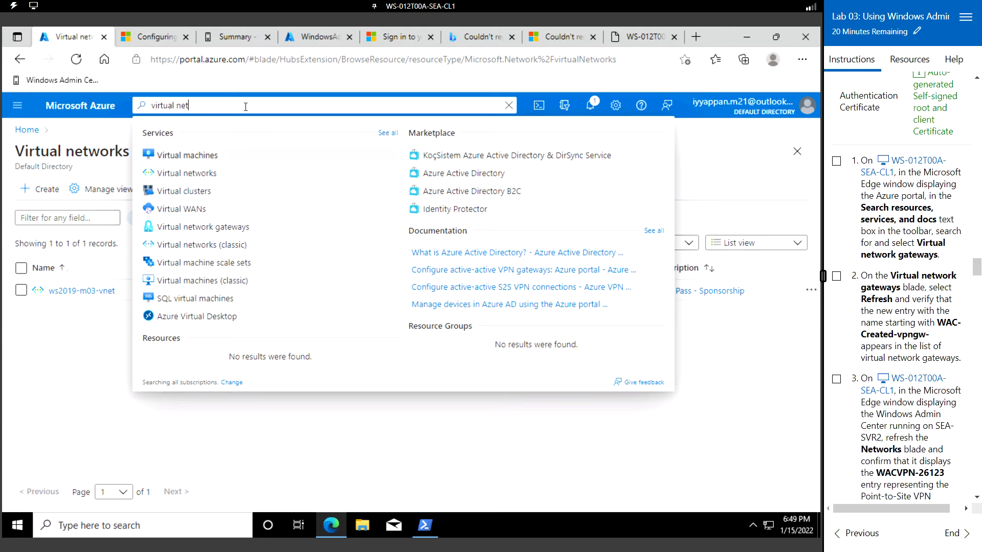
pyautogui.write('work gat')
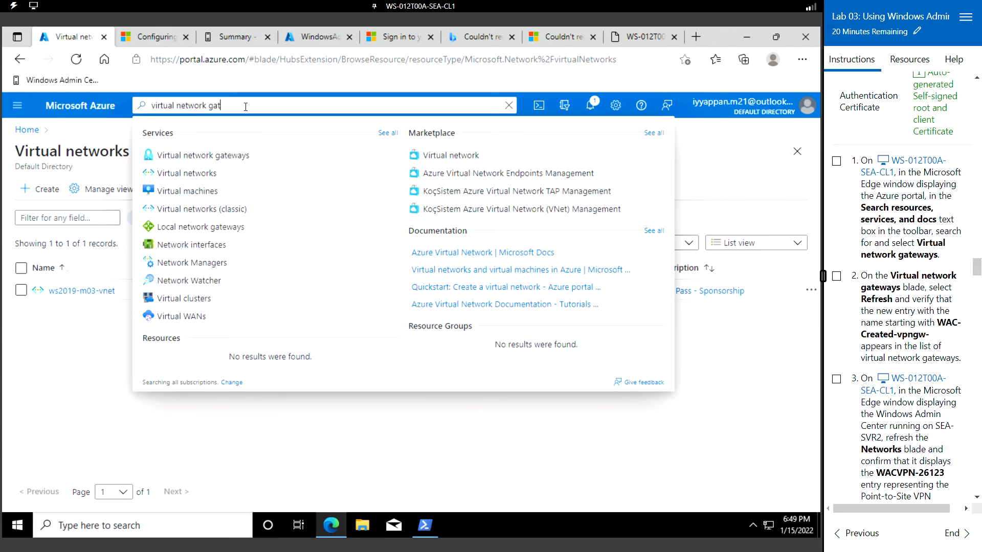
pyautogui.click(235, 157)
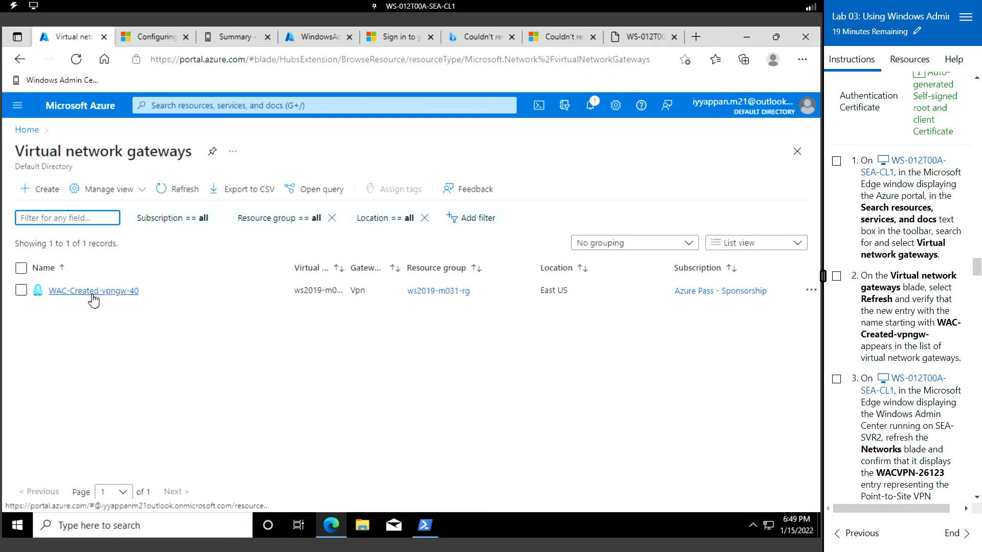
pyautogui.moveTo(94, 301)
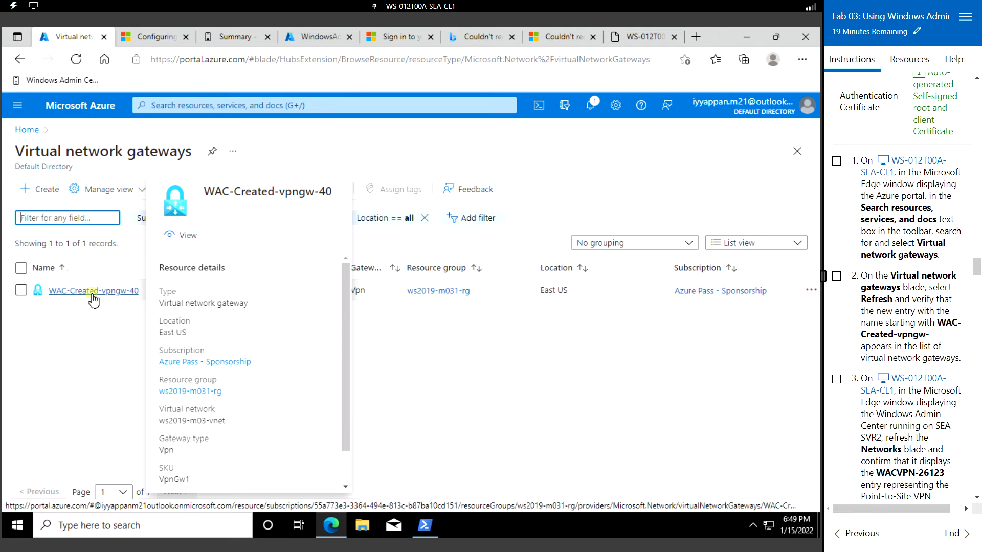
pyautogui.click(93, 292)
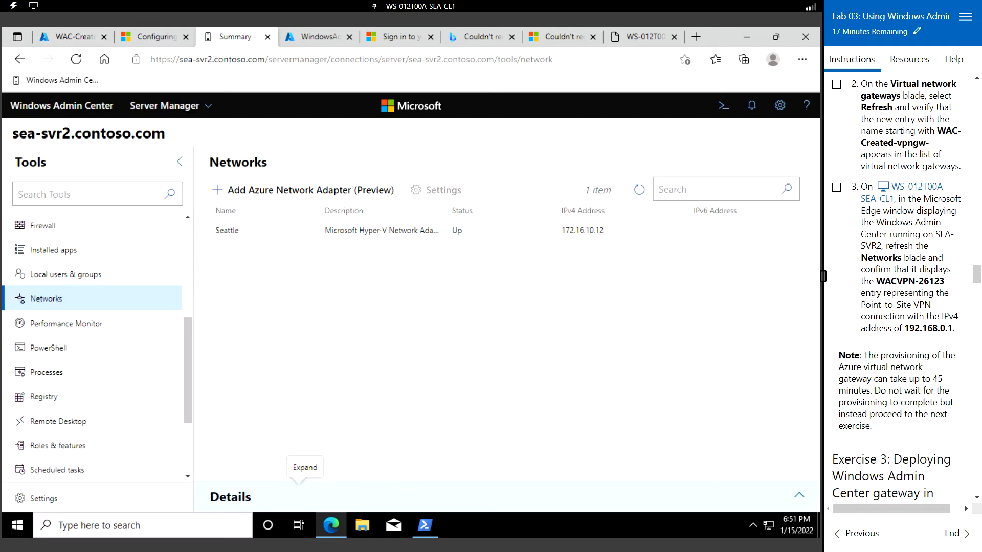
# Refresh the Networks list and check that only the Seattle adapter at 172.16.10.12 appears.
pyautogui.click(637, 190)
pyautogui.scroll(-5, 896, 371)
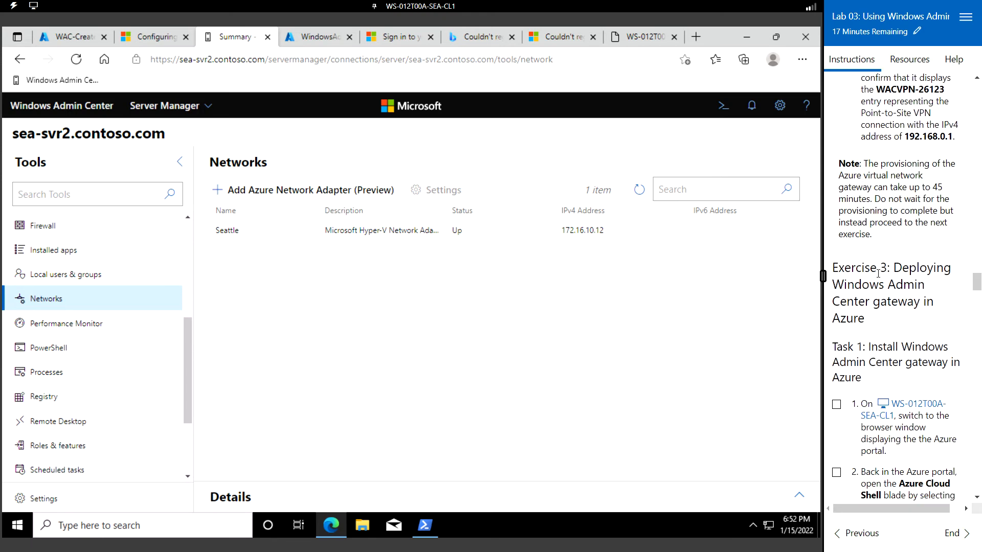
pyautogui.scroll(-3, 897, 323)
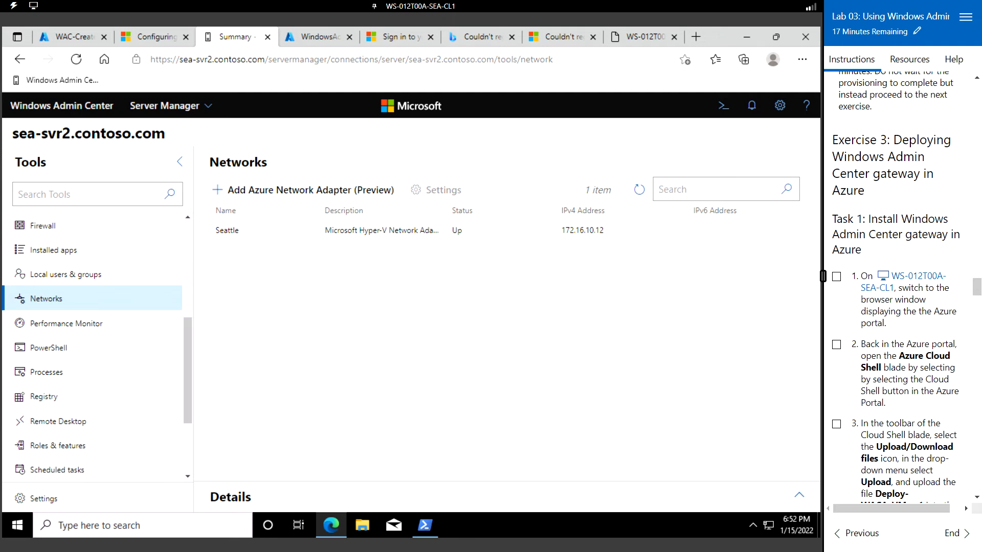
pyautogui.scroll(-1, 822, 276)
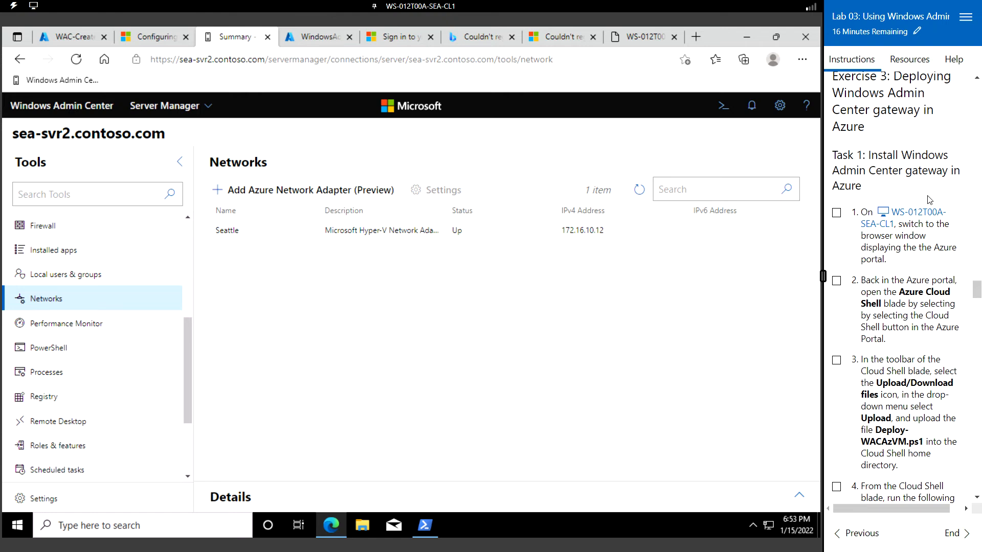
# Return to the Azure home page, start a PowerShell Cloud Shell, and run clear.
pyautogui.click(65, 41)
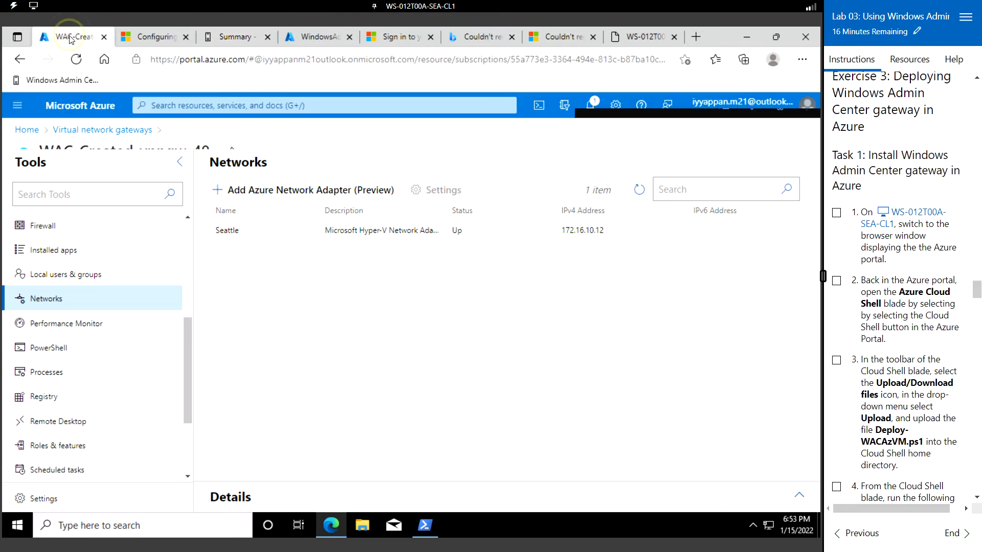
pyautogui.click(92, 109)
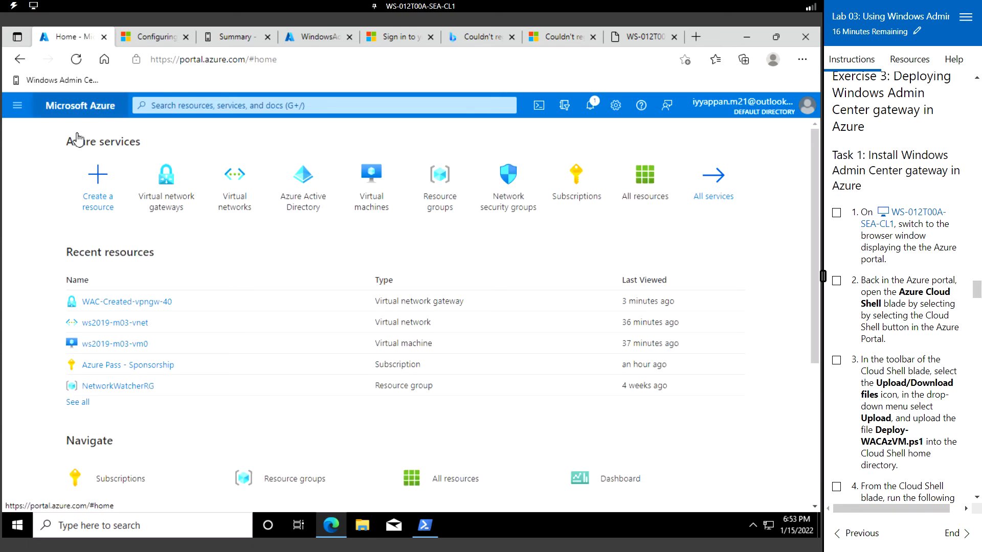
pyautogui.click(539, 106)
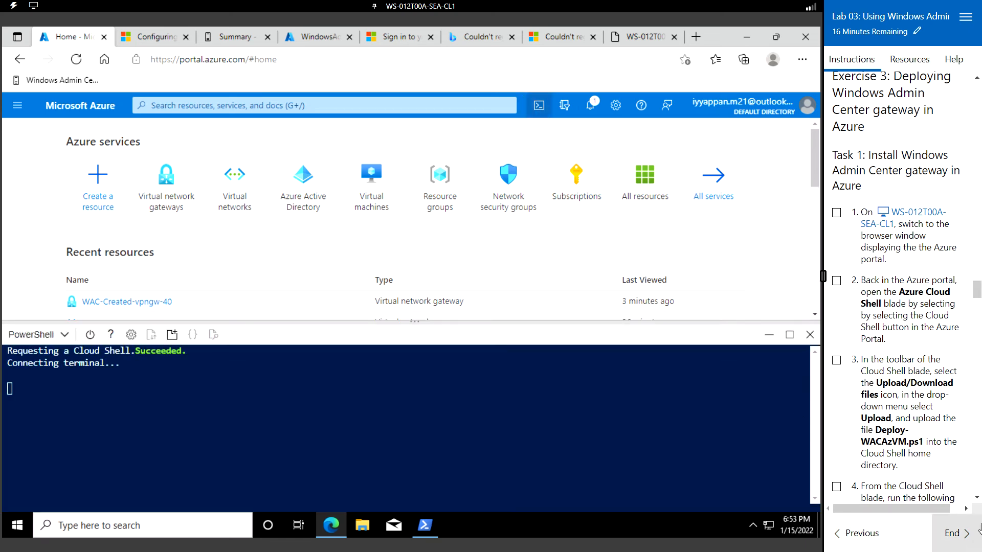
pyautogui.scroll(-1, 893, 383)
pyautogui.scroll(-1, 894, 383)
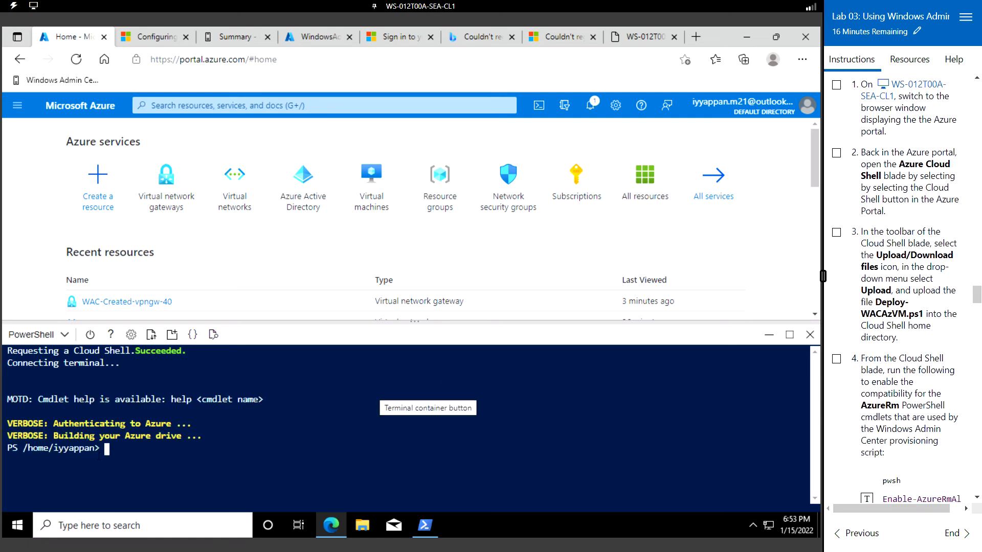
pyautogui.write('clear')
pyautogui.press('Return')
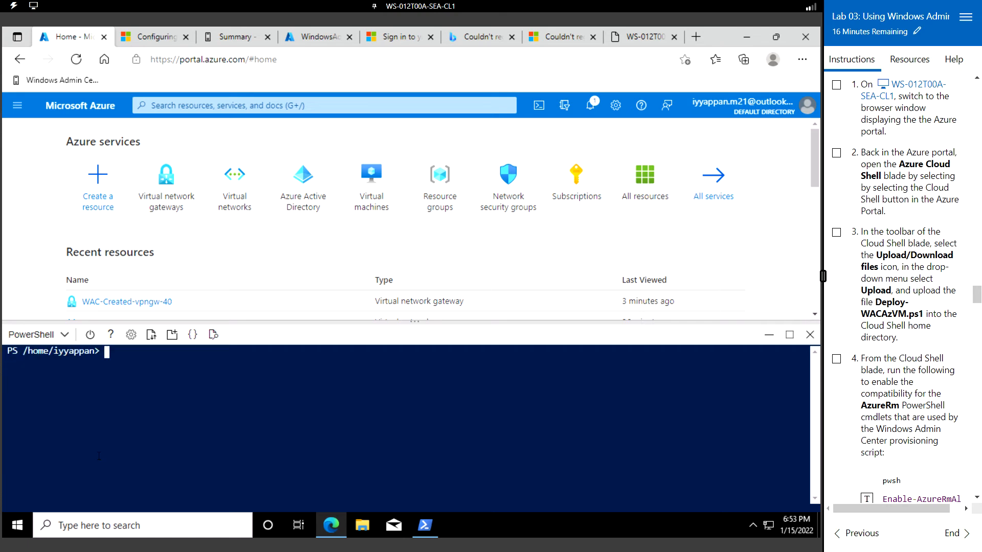
# Upload Deploy-WACAzVM.ps1 from Labfiles\Mod03 into the Cloud Shell home directory.
pyautogui.click(151, 337)
pyautogui.click(170, 363)
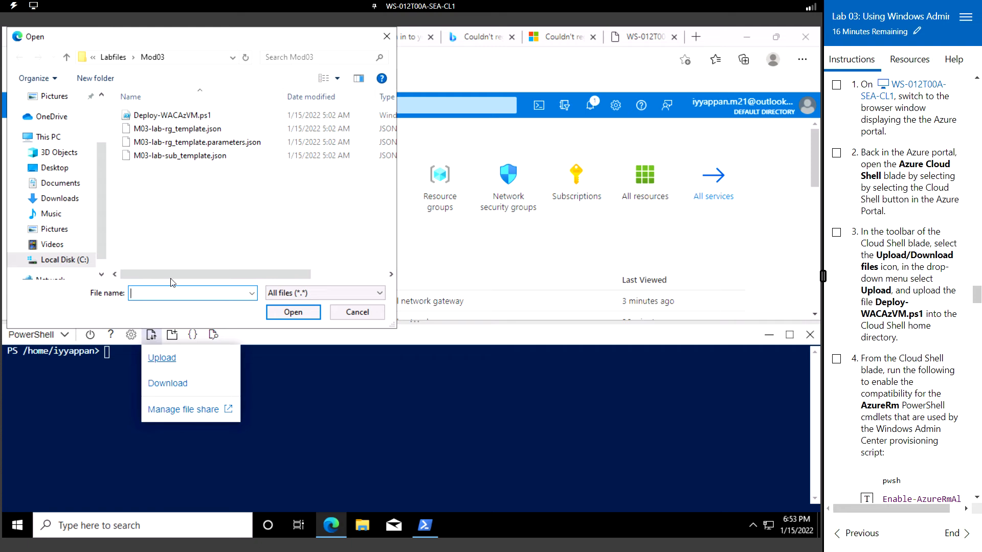
pyautogui.click(204, 116)
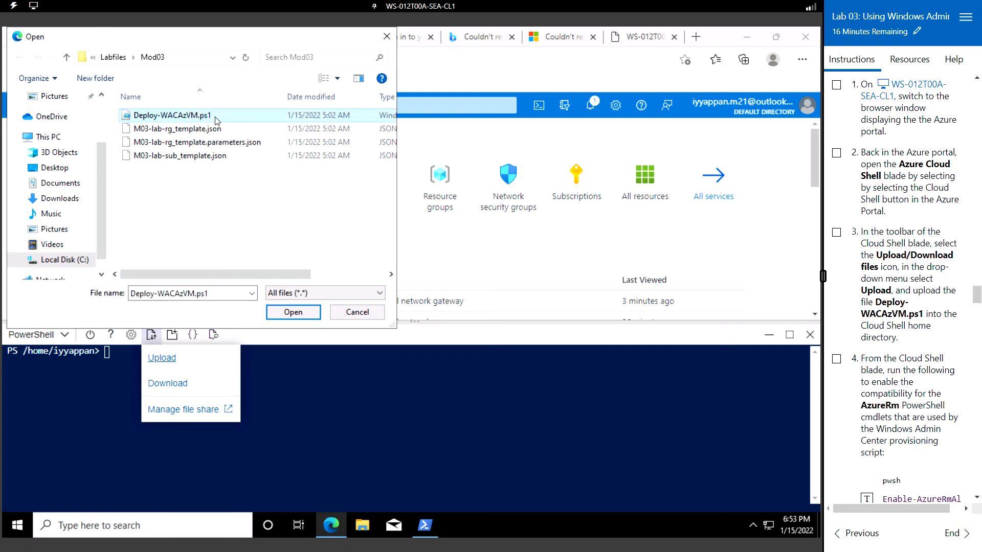
pyautogui.click(308, 313)
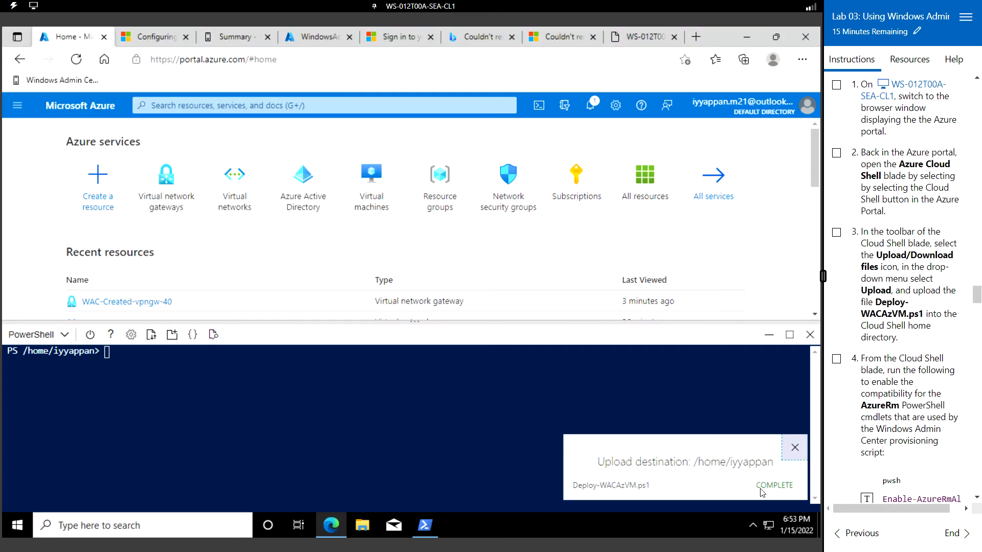
pyautogui.click(795, 448)
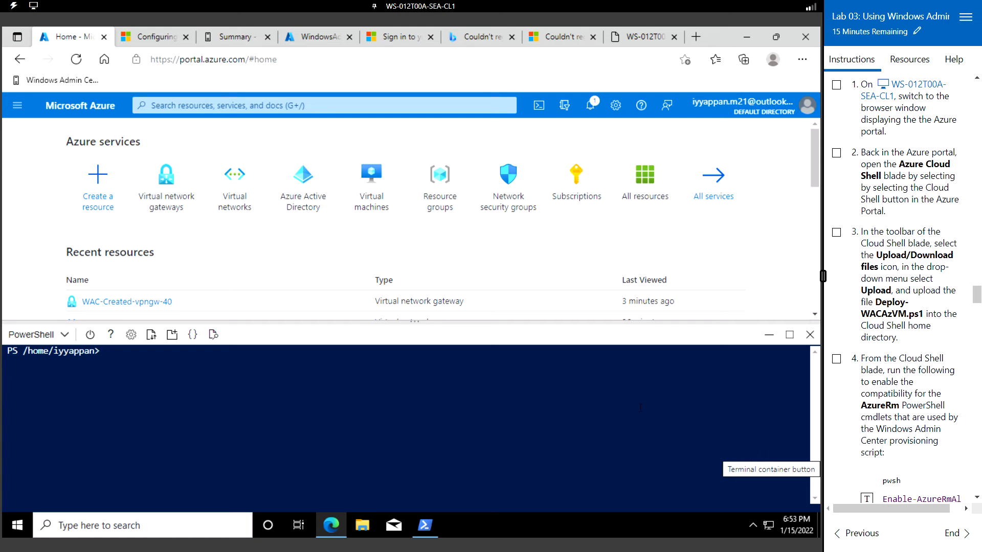
pyautogui.scroll(-3, 911, 395)
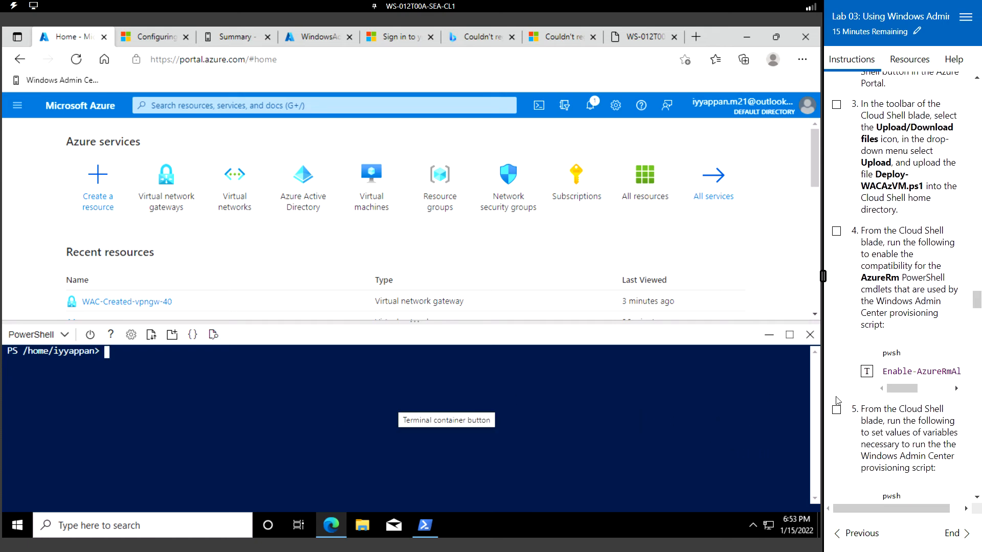
# Run Enable-AzureRmAlias -Scope Process to enable AzureRm aliases in Cloud Shell.
pyautogui.click(868, 374)
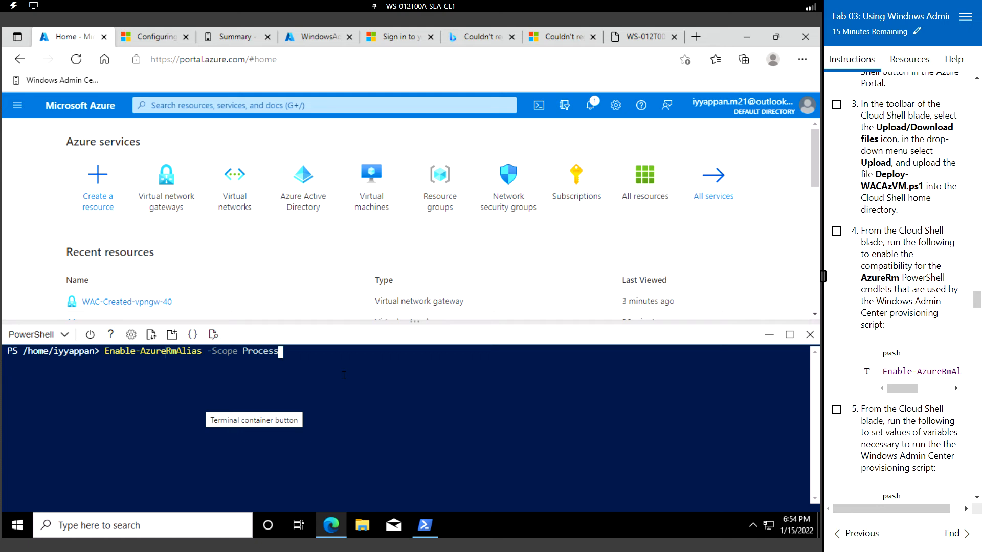
pyautogui.press('Return')
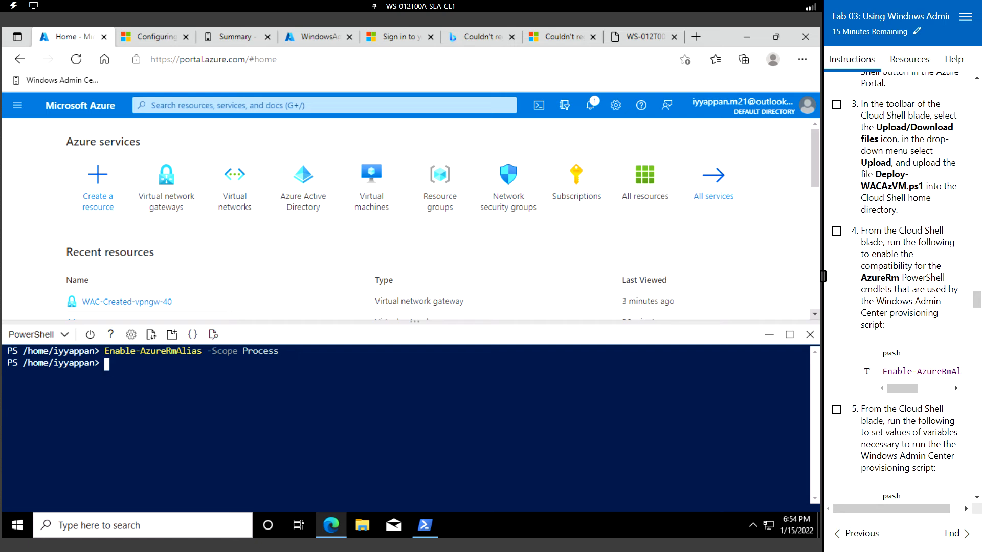
pyautogui.scroll(-3, 945, 328)
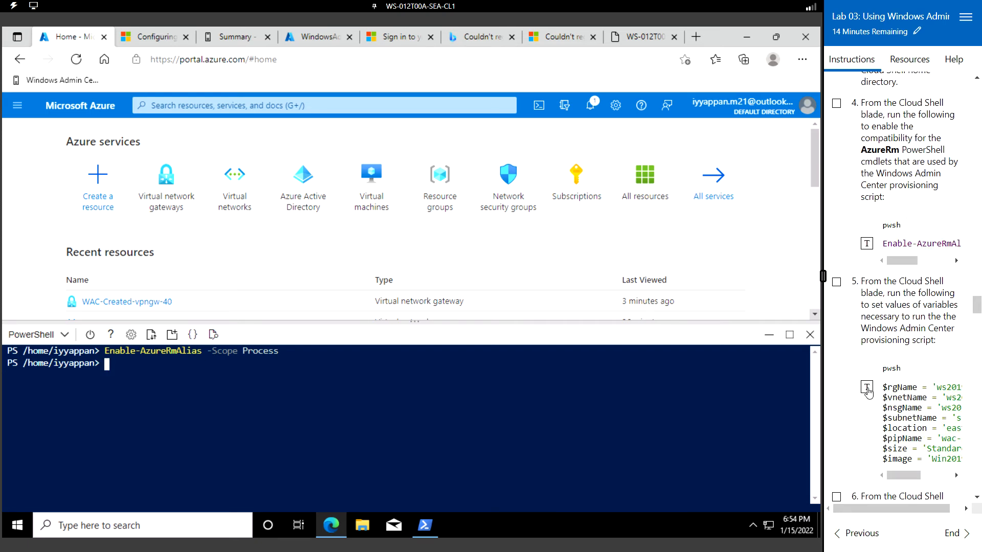
# Run the deployment variable assignments, e.g. $rgName ws2019-m031-rg and $size Standard_D2s_v3.
pyautogui.click(867, 388)
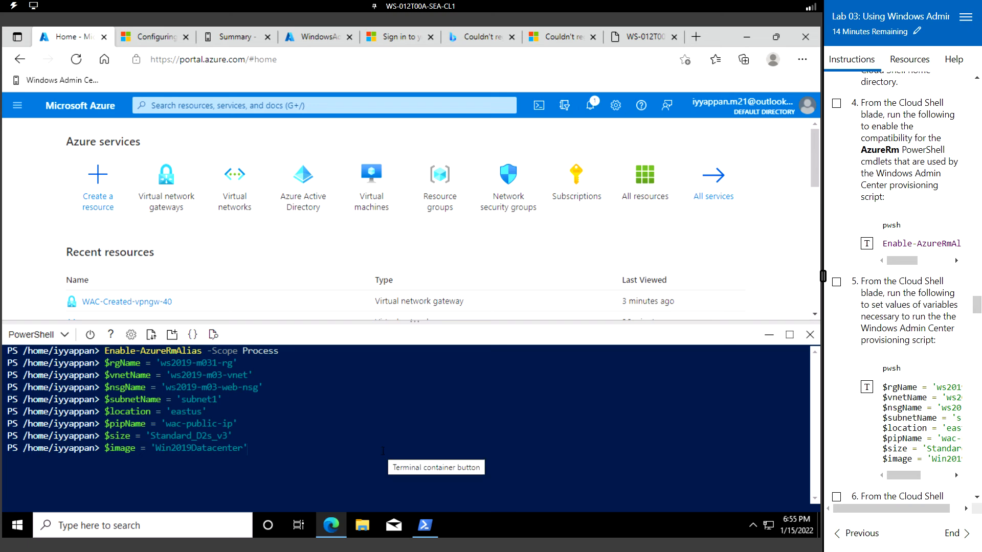
pyautogui.press('Return')
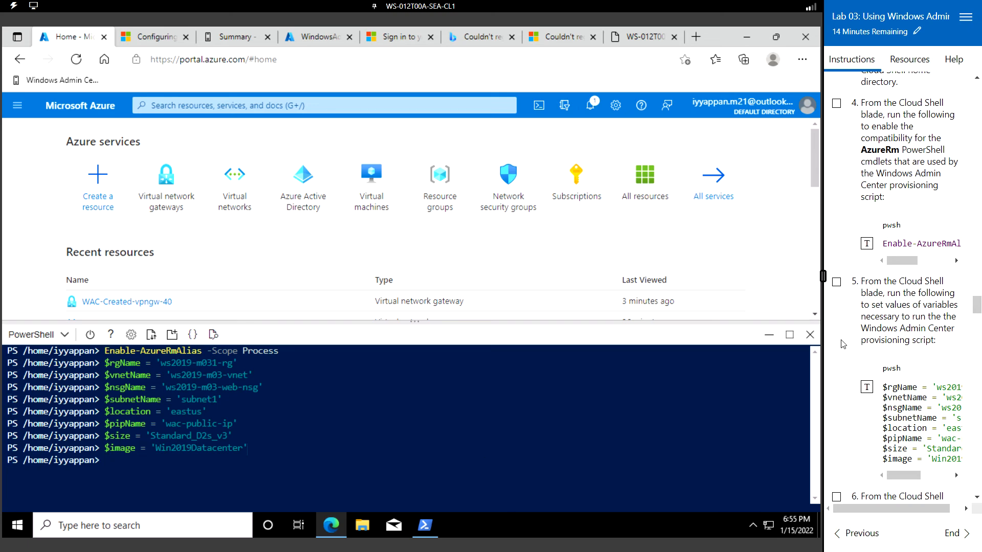
pyautogui.scroll(-5, 843, 344)
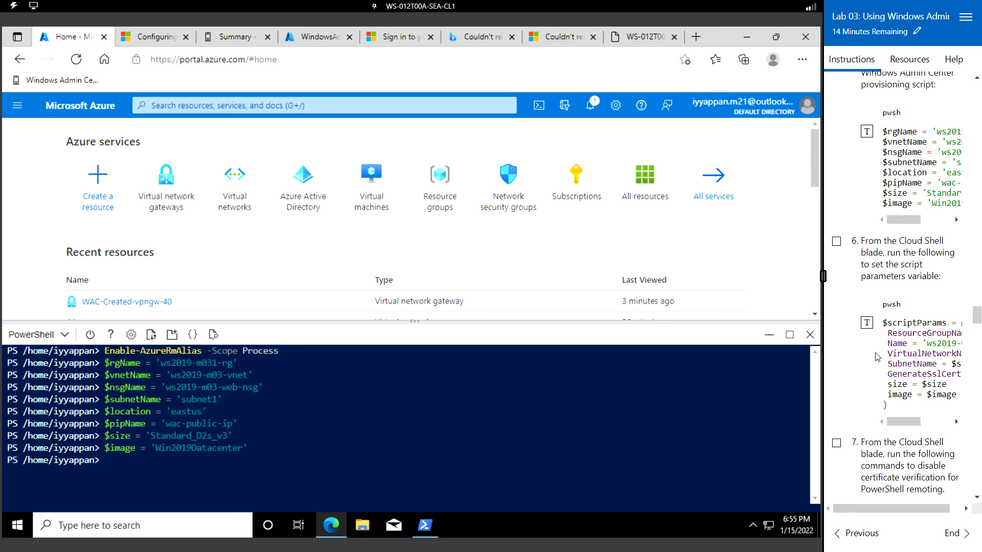
# Define $scriptParams in Cloud Shell, naming the VM ws2019-wac-vm with GenerateSslCert $true.
pyautogui.click(867, 324)
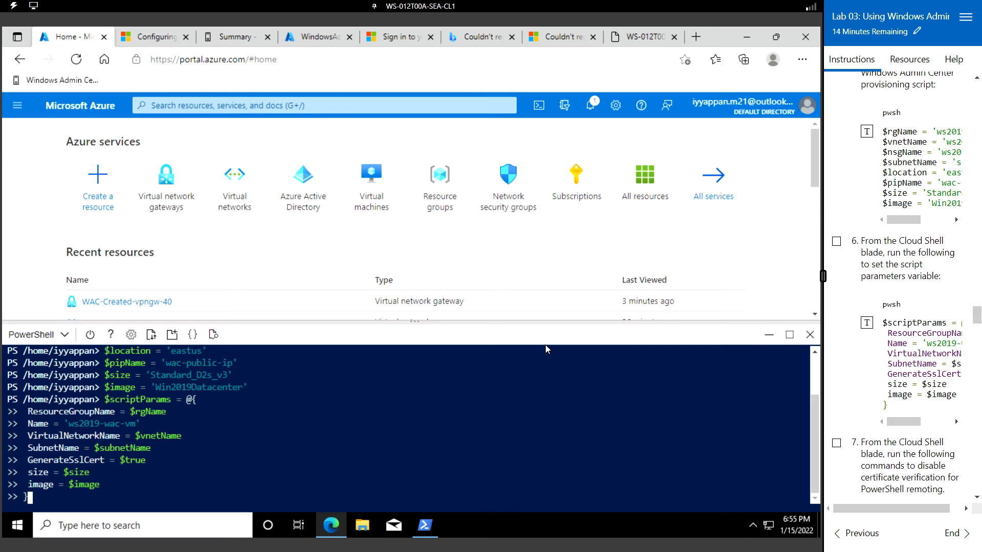
pyautogui.press('Return')
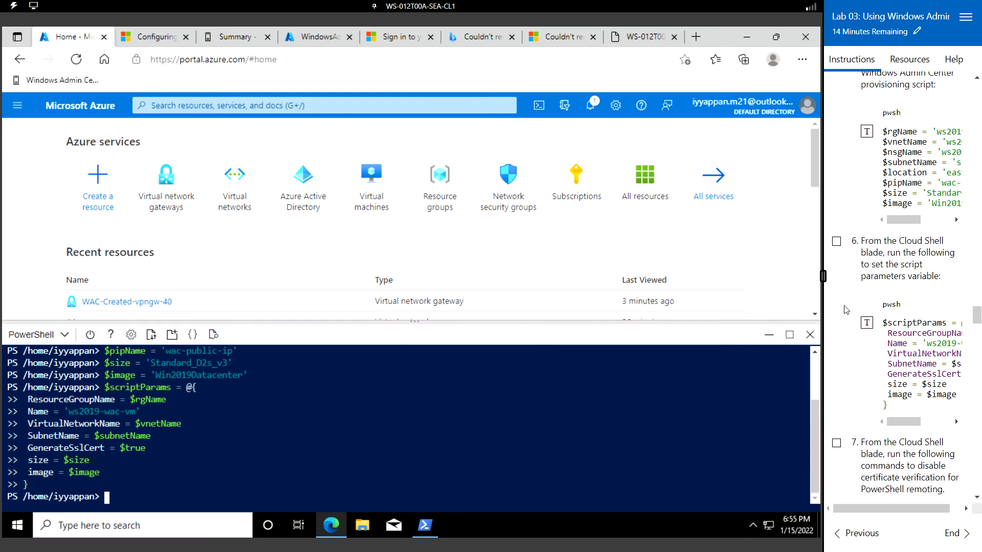
pyautogui.scroll(-3, 846, 307)
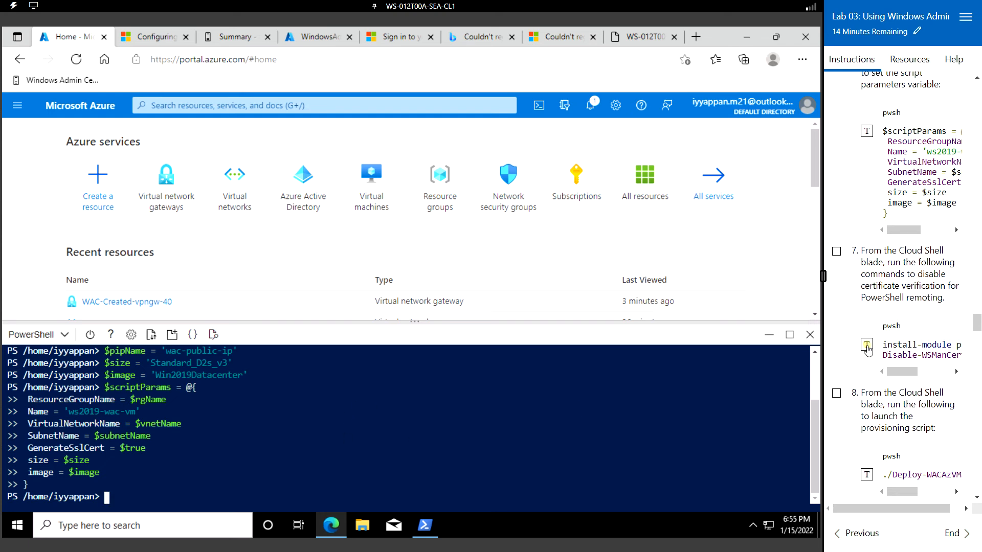
# Install the pswsman module from PSGallery, answering y to the untrusted repository, and run Disable-WSManCertVerification -All.
pyautogui.click(868, 349)
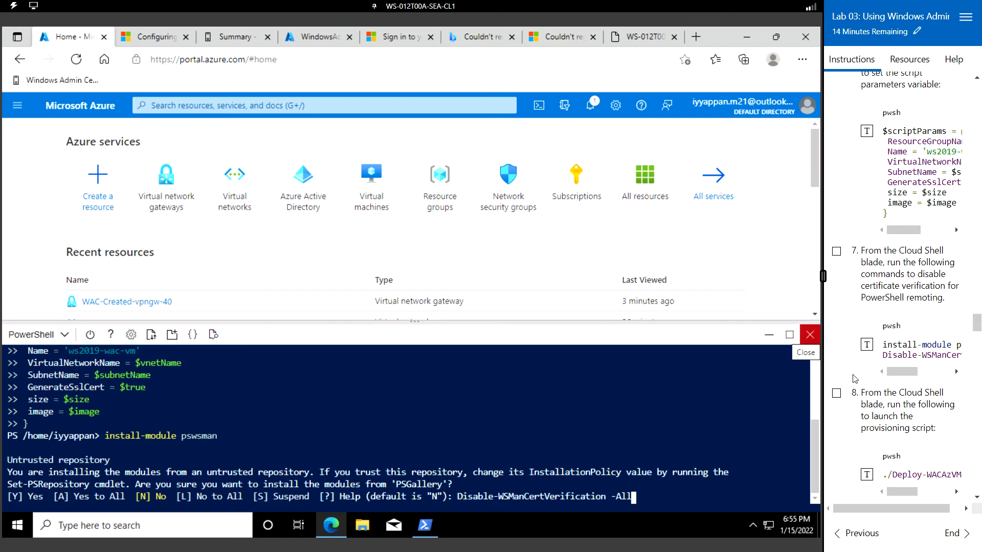
pyautogui.scroll(-1, 853, 378)
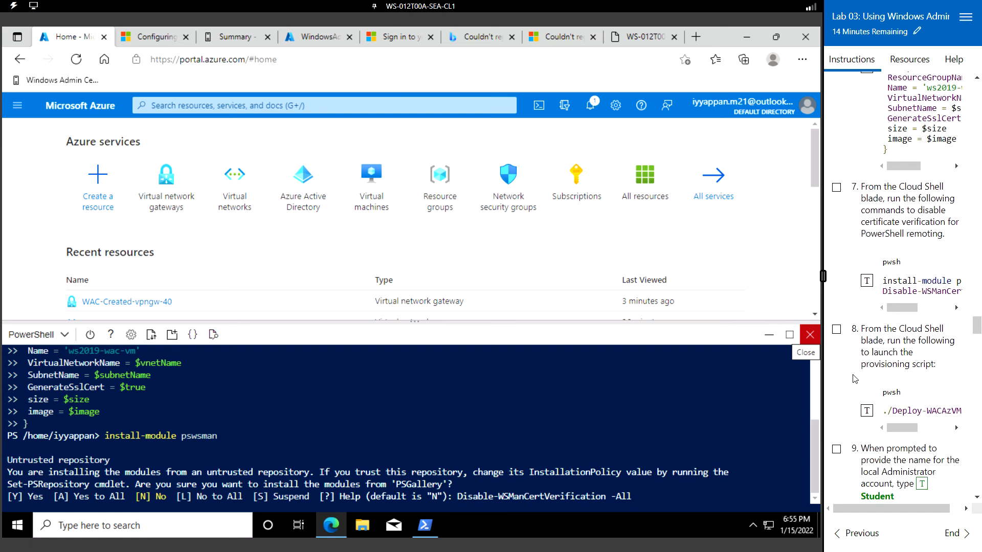
pyautogui.scroll(-1, 853, 378)
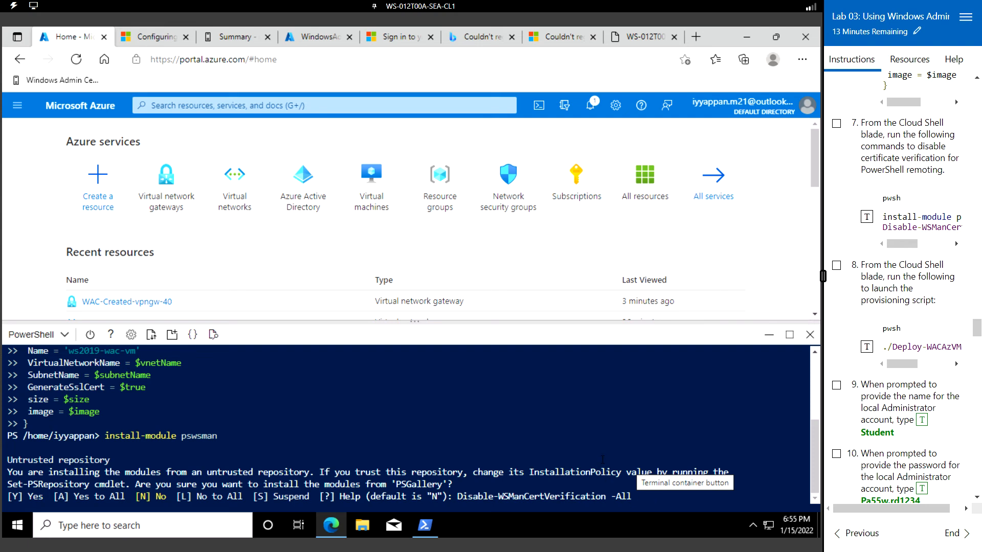
pyautogui.press('Return')
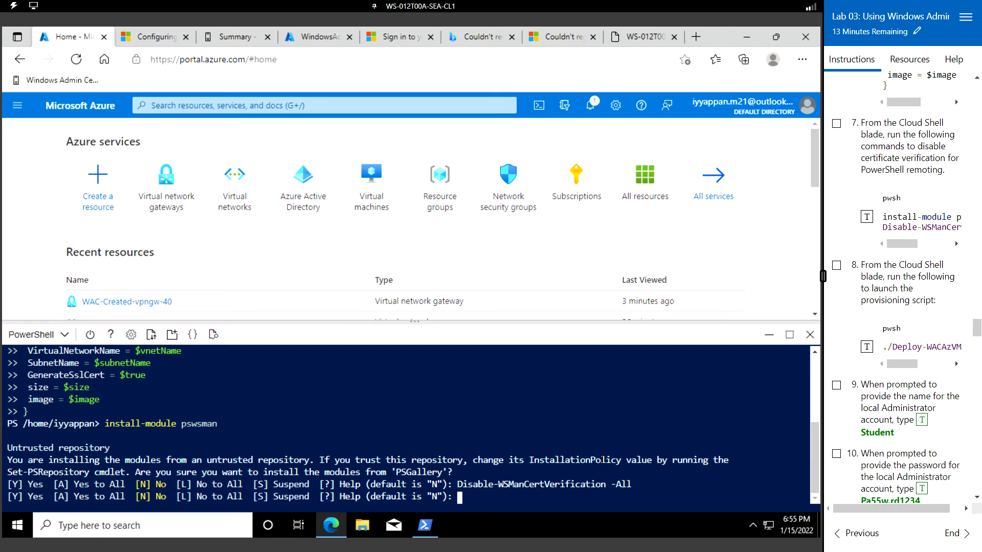
pyautogui.write('y')
pyautogui.press('Return')
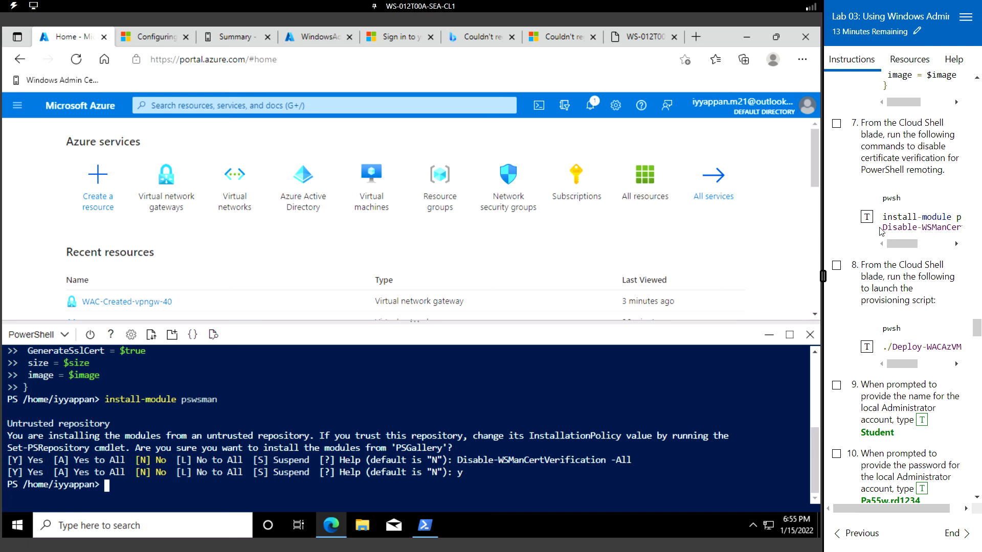
pyautogui.click(866, 219)
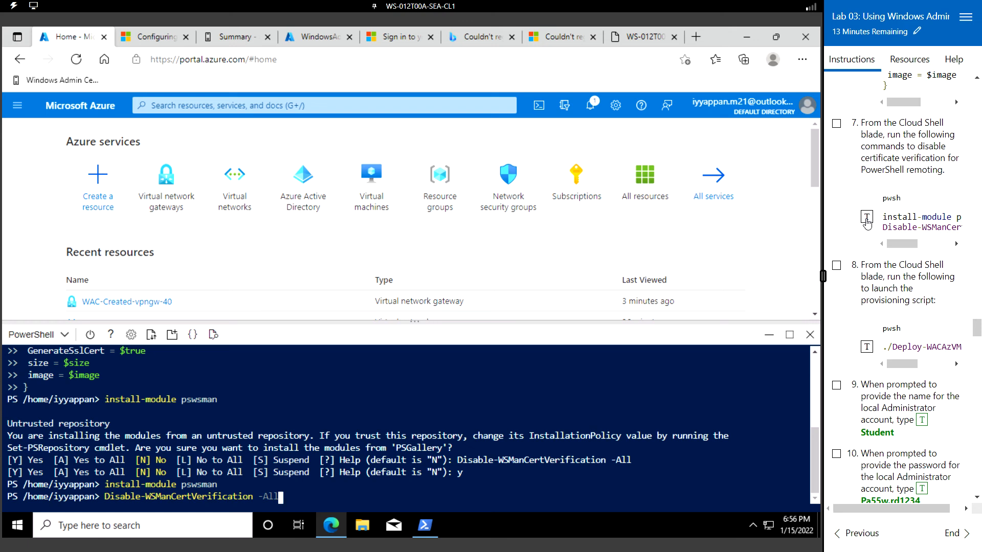
pyautogui.press('Return')
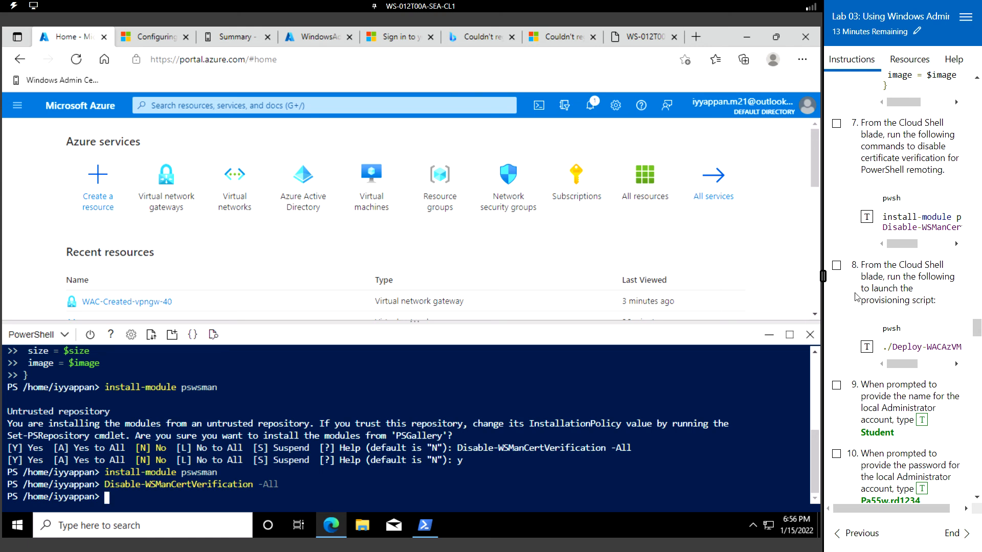
pyautogui.click(864, 349)
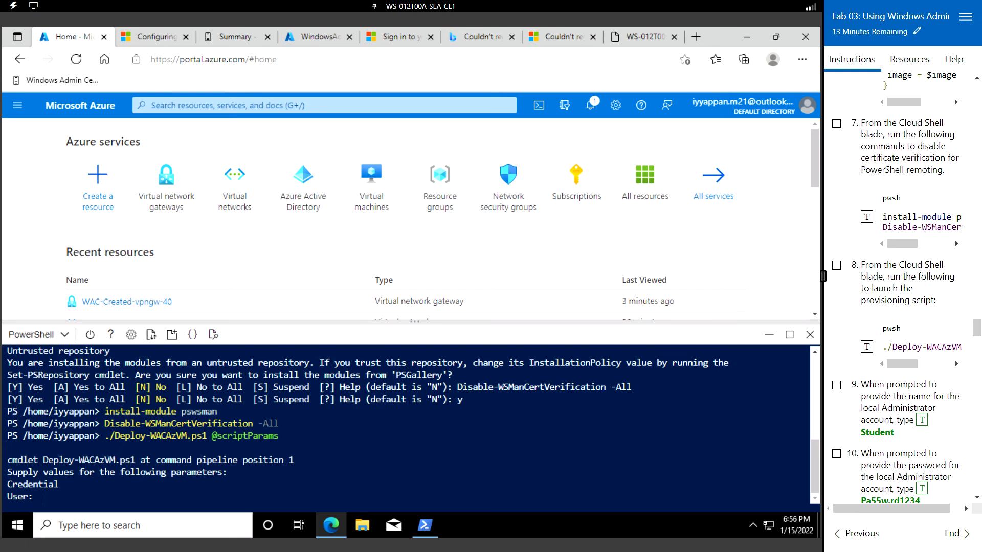
pyautogui.click(922, 421)
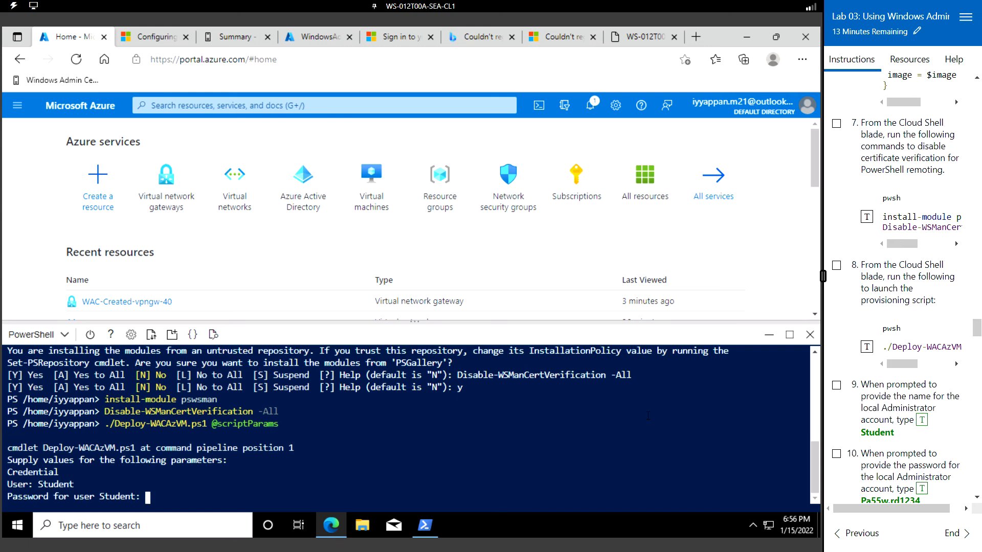
pyautogui.scroll(-2, 915, 429)
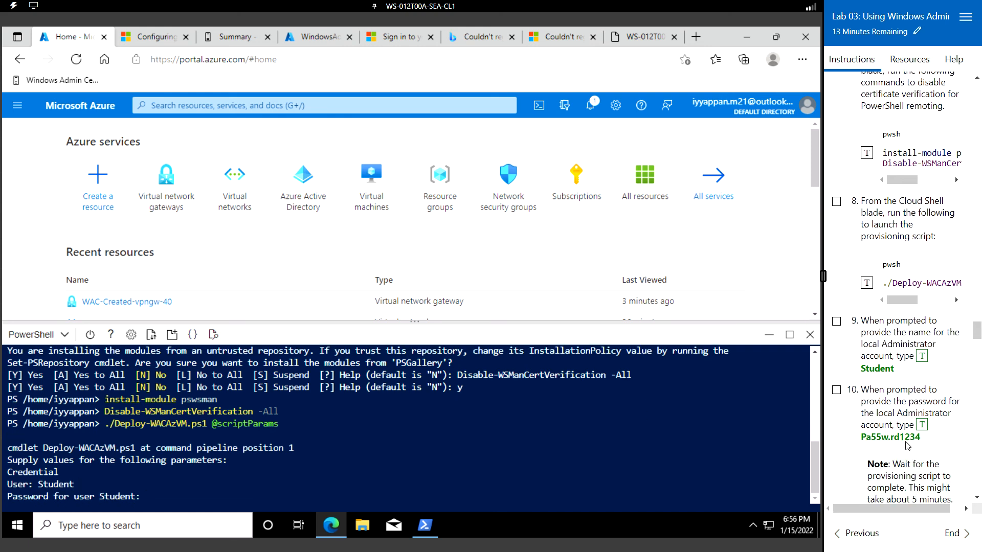
pyautogui.click(921, 426)
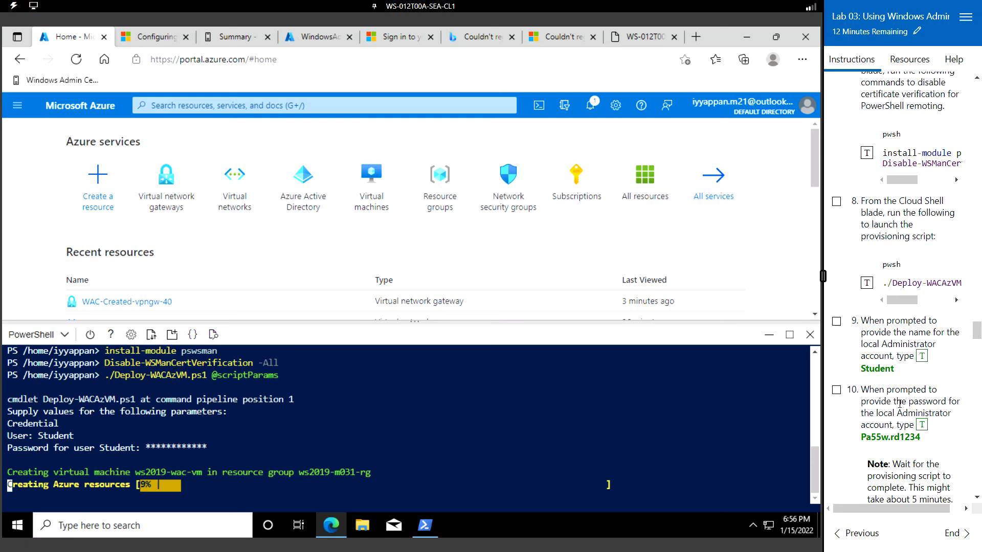
pyautogui.scroll(-1, 898, 405)
pyautogui.scroll(-2, 899, 405)
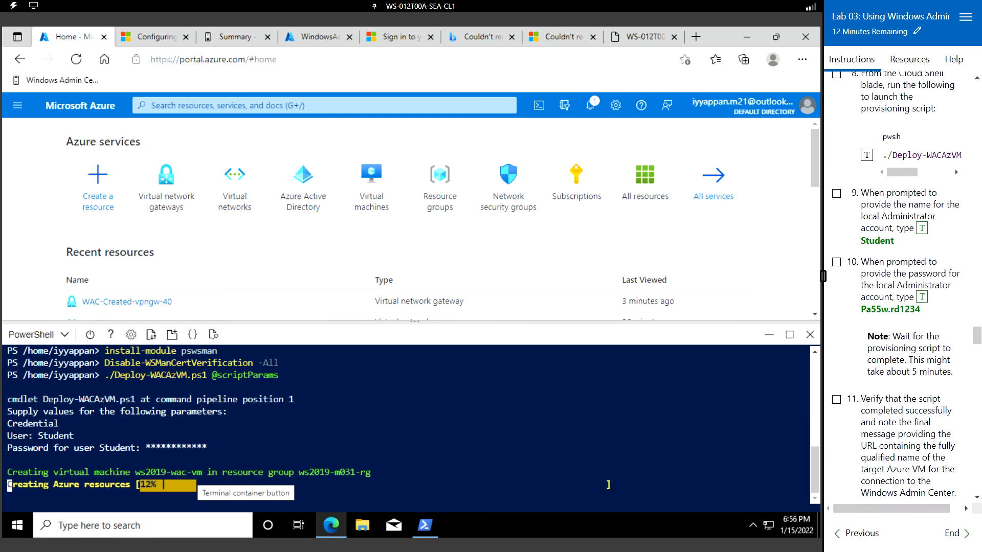
pyautogui.scroll(-1, 955, 168)
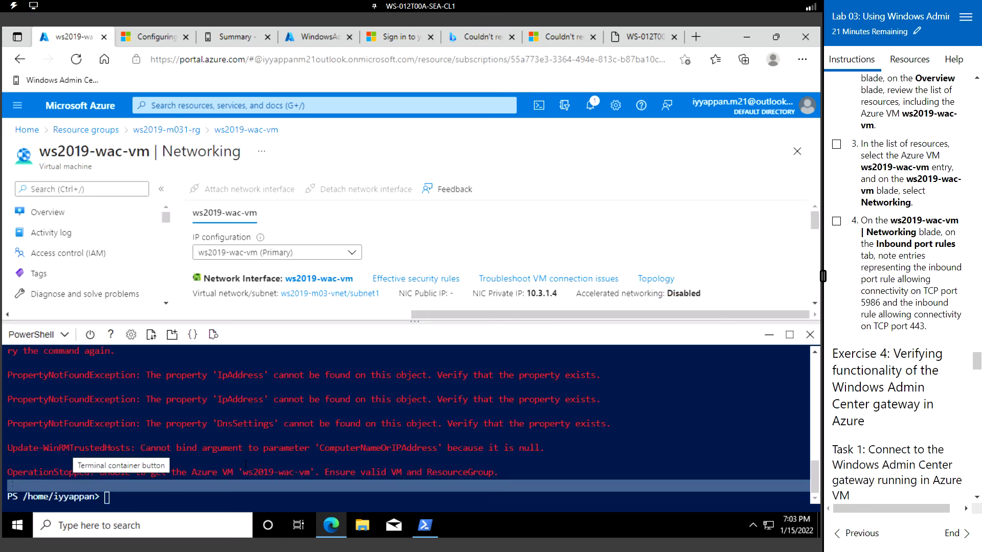
# Return to the Azure Home page and minimize the Cloud Shell pane.
pyautogui.scroll(5, 339, 478)
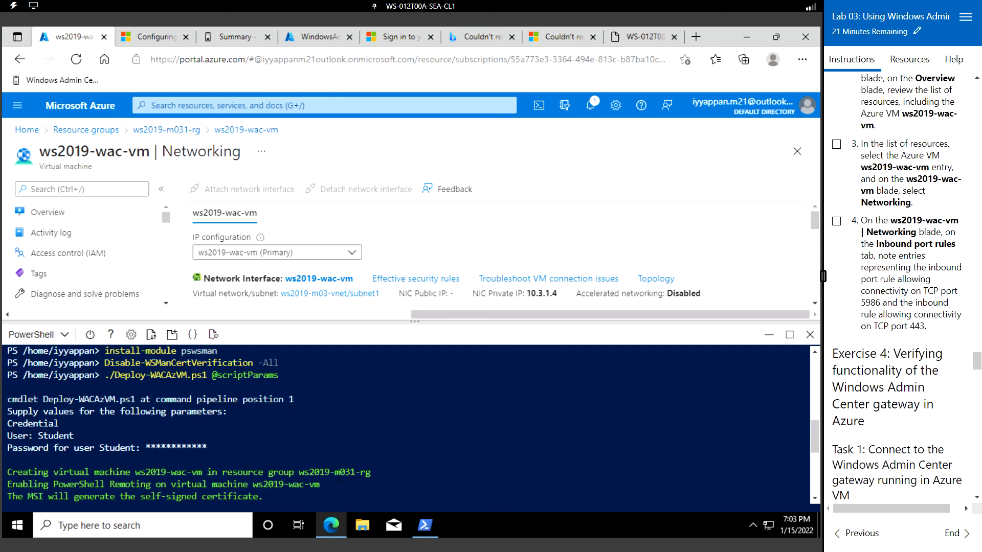
pyautogui.scroll(5, 304, 477)
pyautogui.scroll(-2, 304, 477)
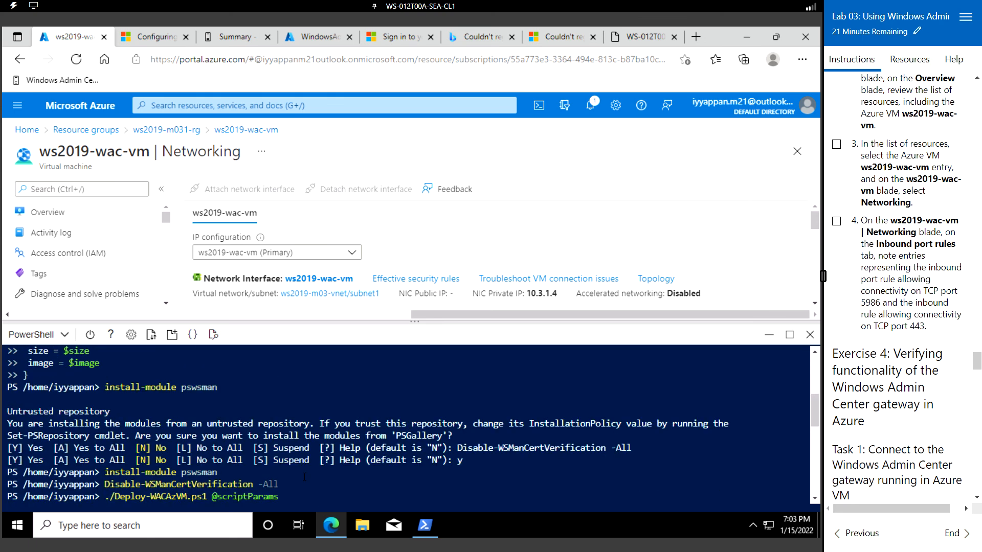
pyautogui.scroll(-8, 304, 477)
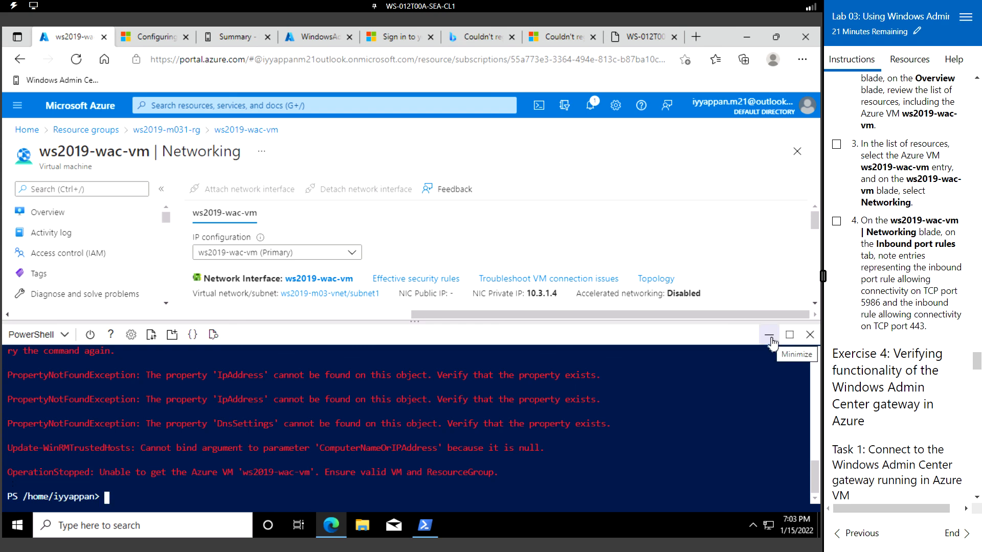
pyautogui.click(84, 110)
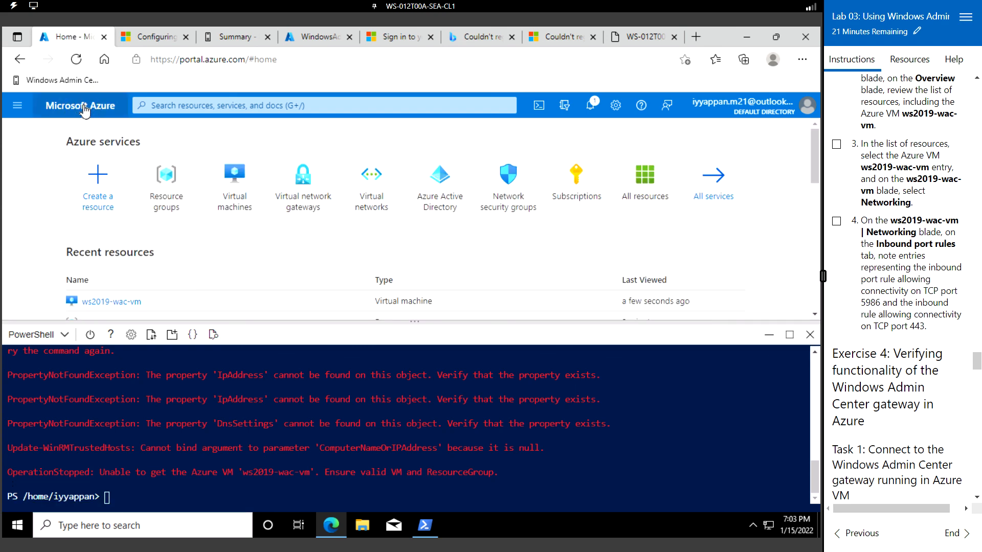
pyautogui.click(768, 336)
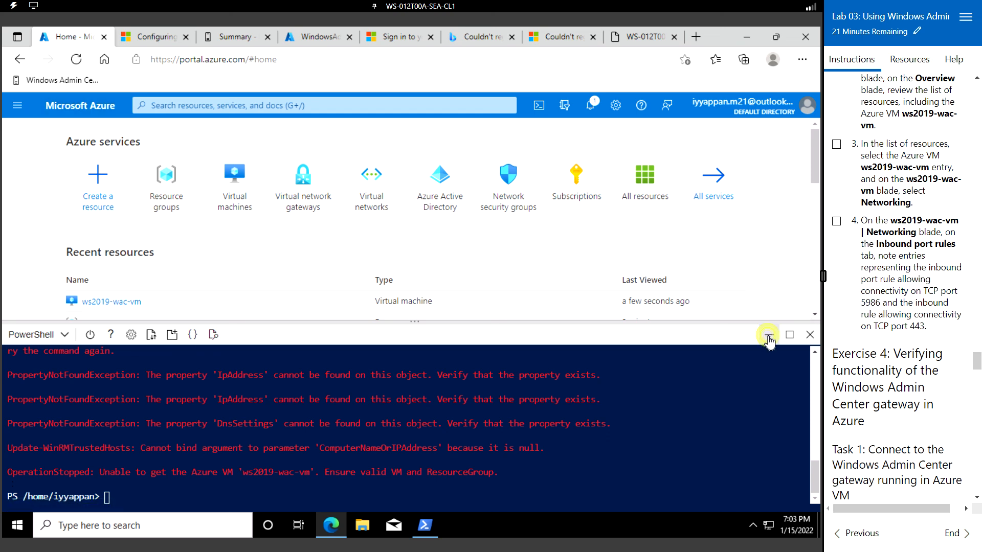
pyautogui.scroll(4, 911, 324)
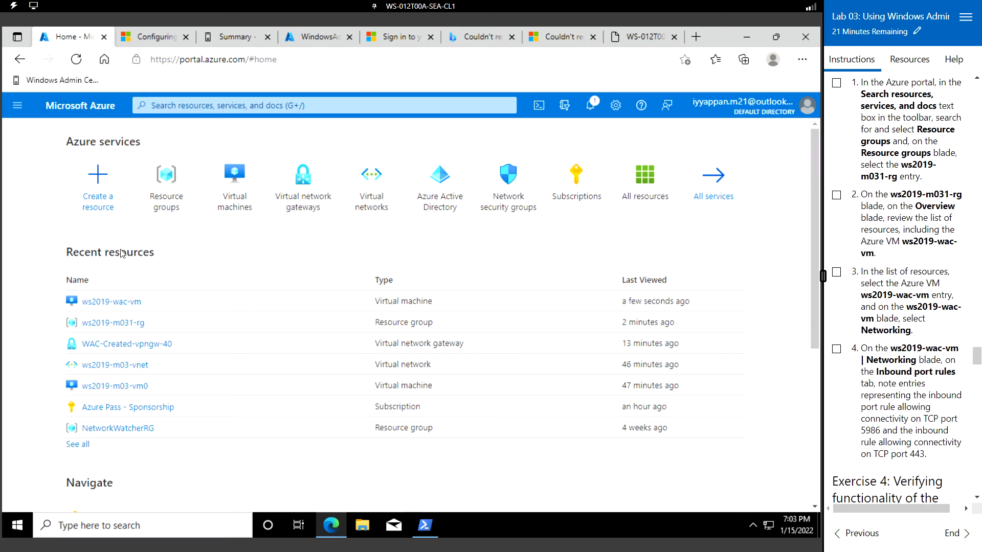
# Open virtual machine ws2019-wac-vm from the ws2019-m031-rg resource group.
pyautogui.click(166, 182)
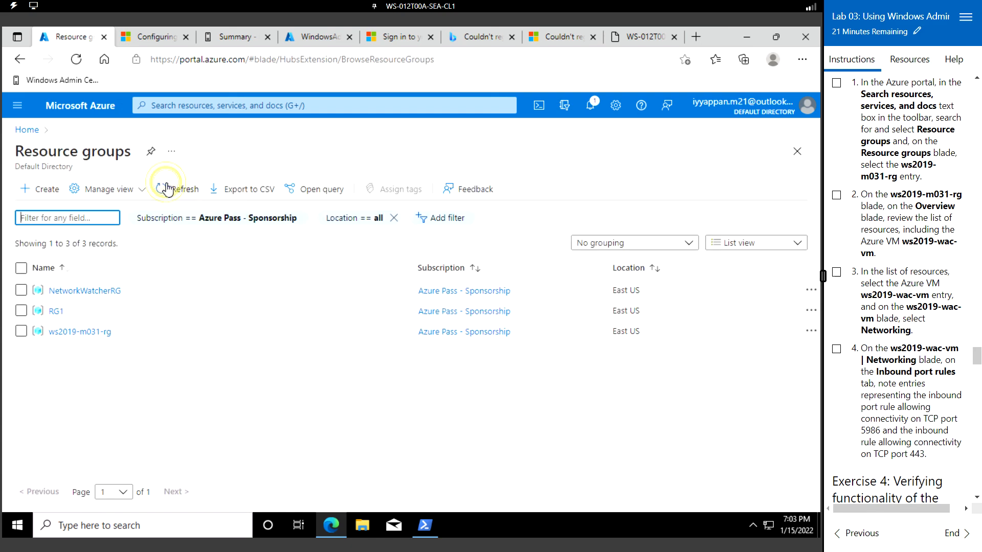
pyautogui.click(82, 332)
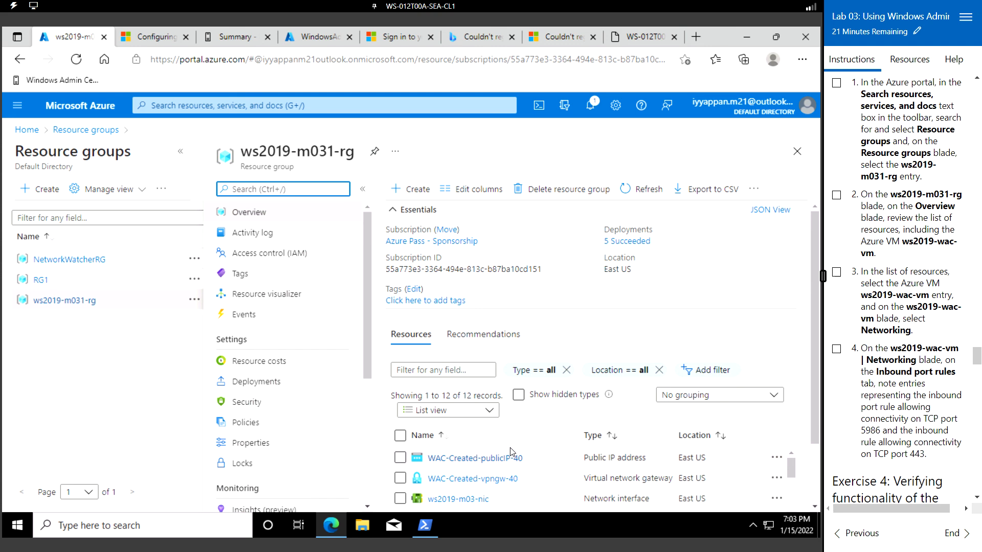
pyautogui.scroll(-1, 511, 451)
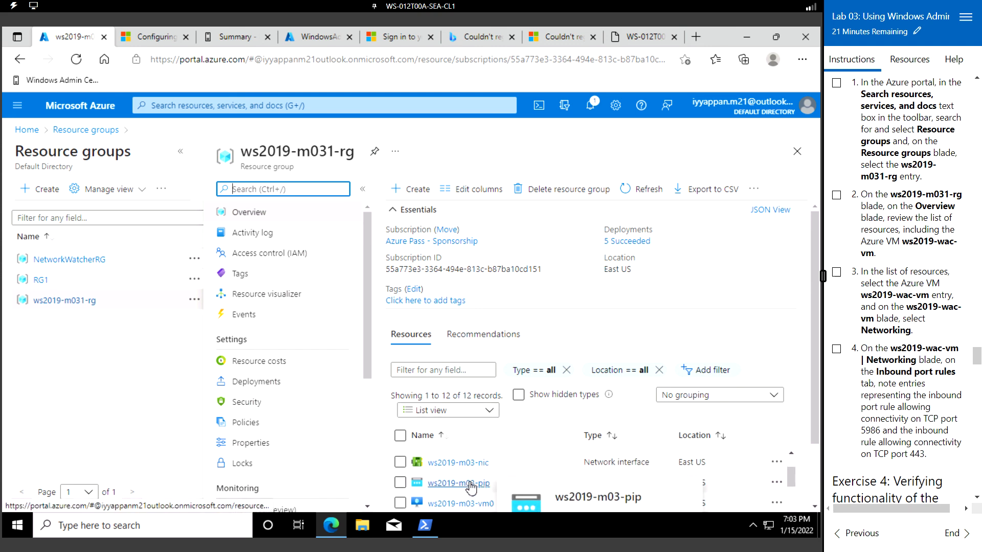
pyautogui.scroll(-3, 468, 486)
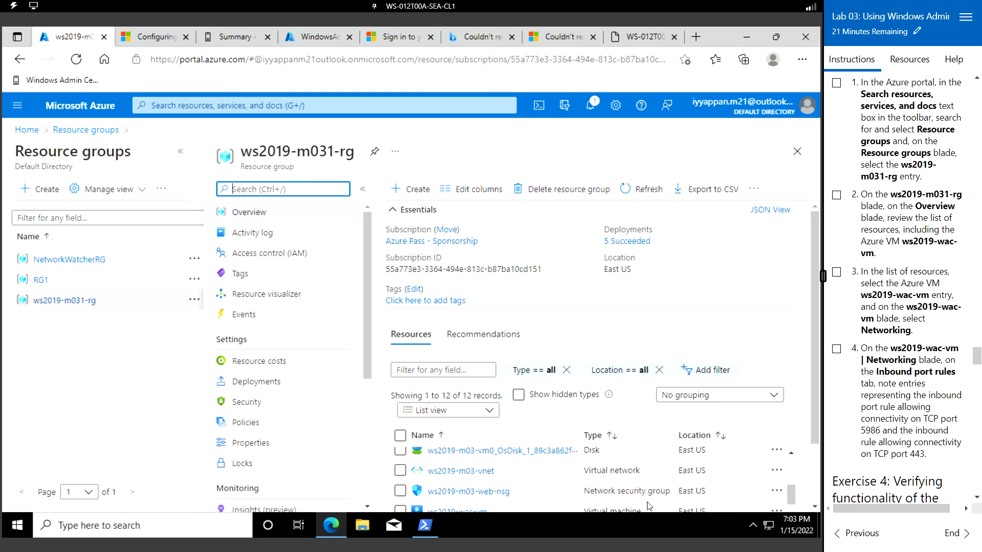
pyautogui.click(815, 507)
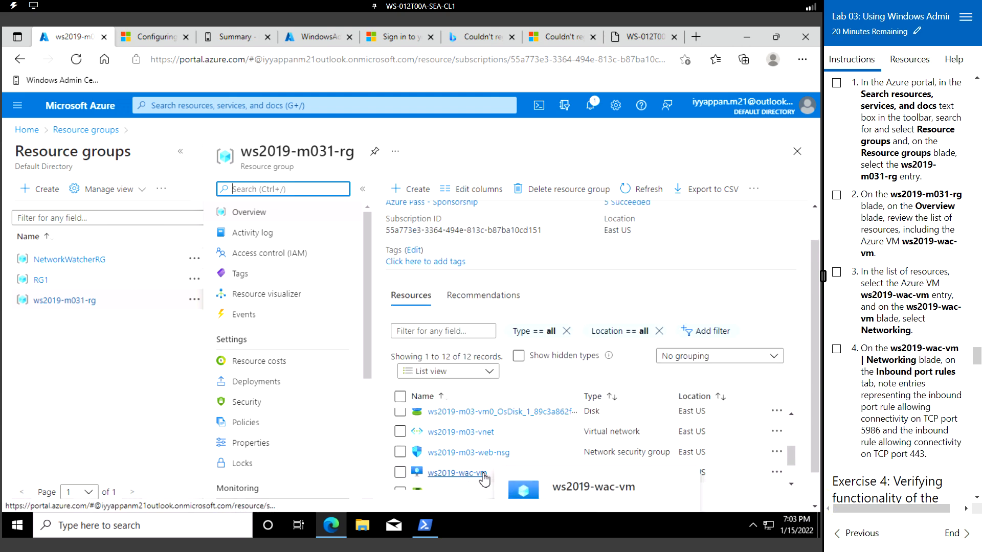
pyautogui.click(467, 474)
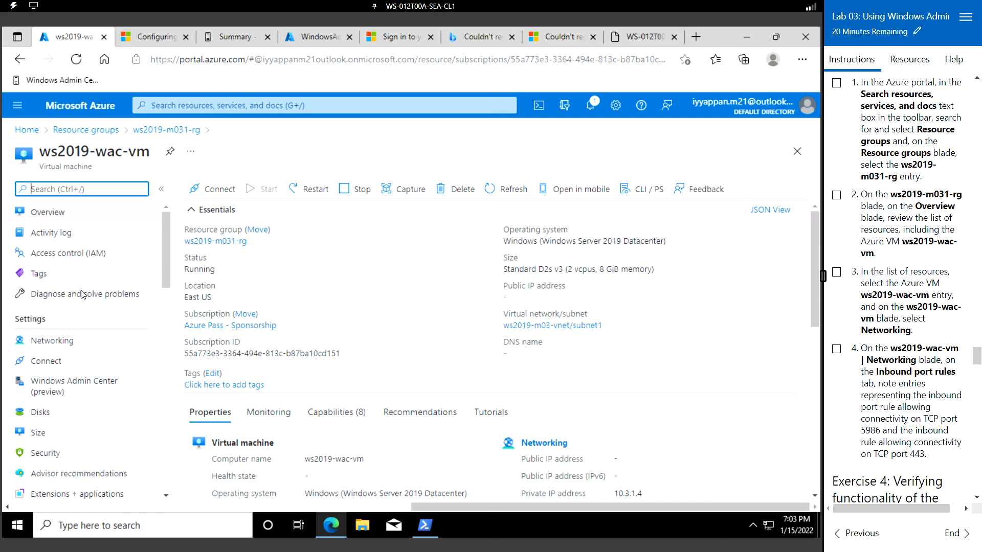
# Review ws2019-wac-vm's inbound port rules: allow-winrm-https on 5986 and custom-allow-ssl on 443.
pyautogui.click(67, 346)
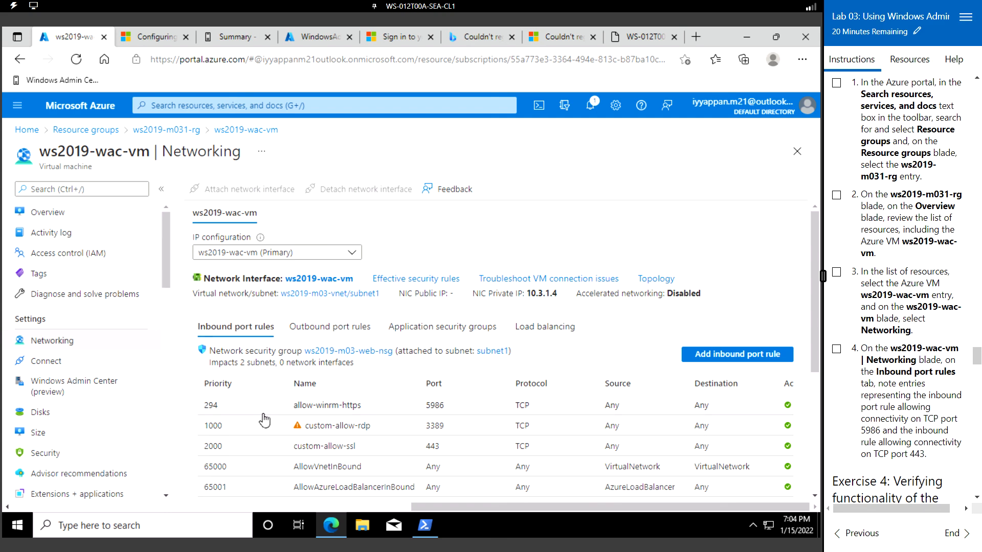
pyautogui.scroll(-3, 265, 420)
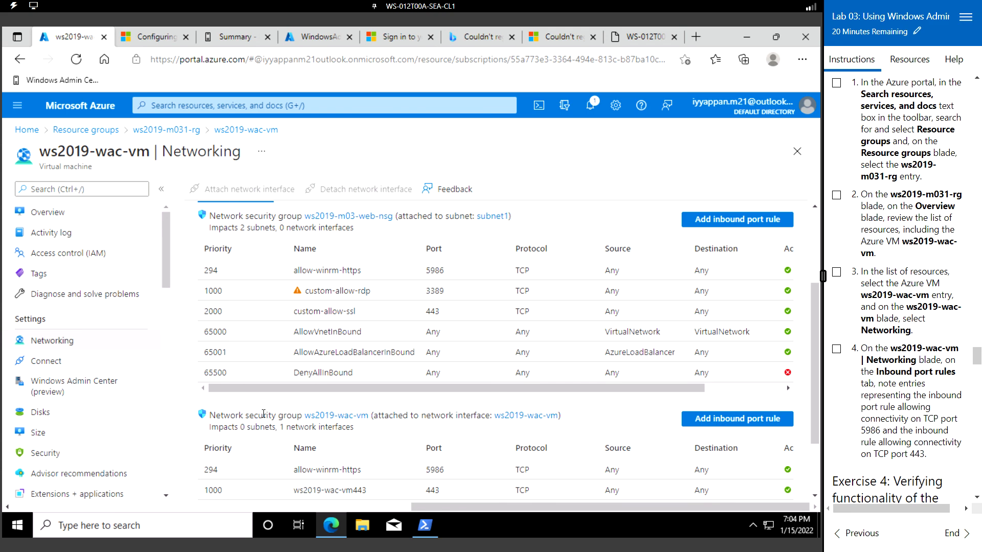
pyautogui.scroll(3, 263, 414)
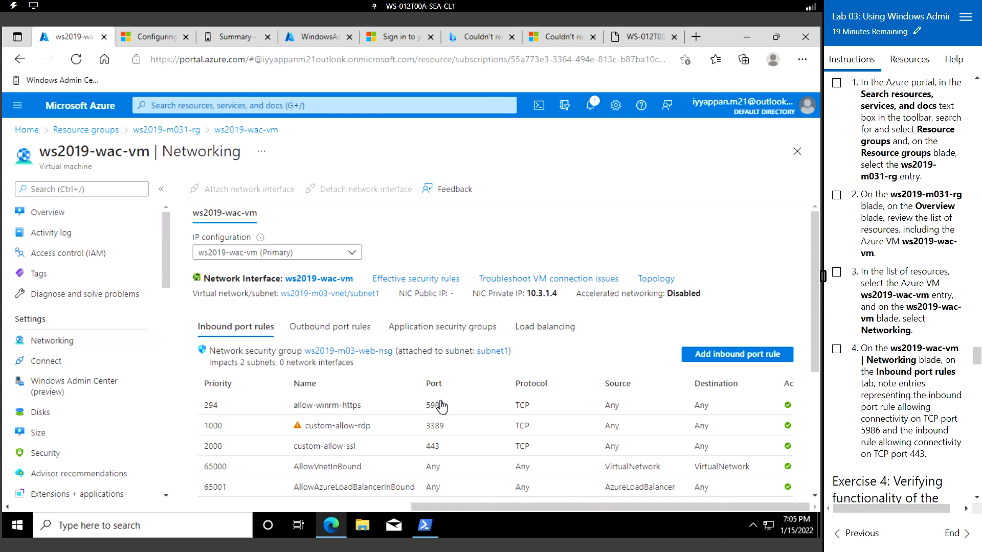
pyautogui.scroll(-5, 868, 315)
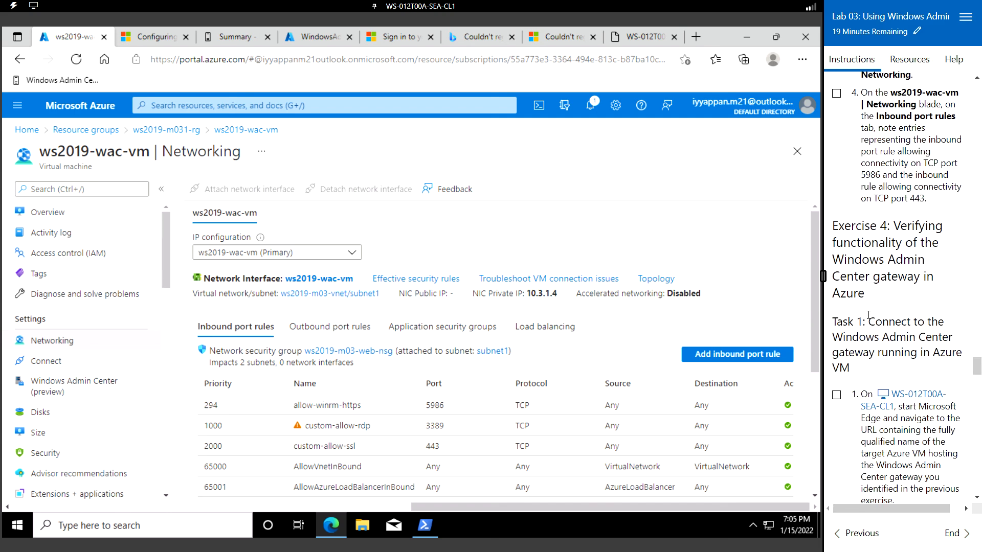